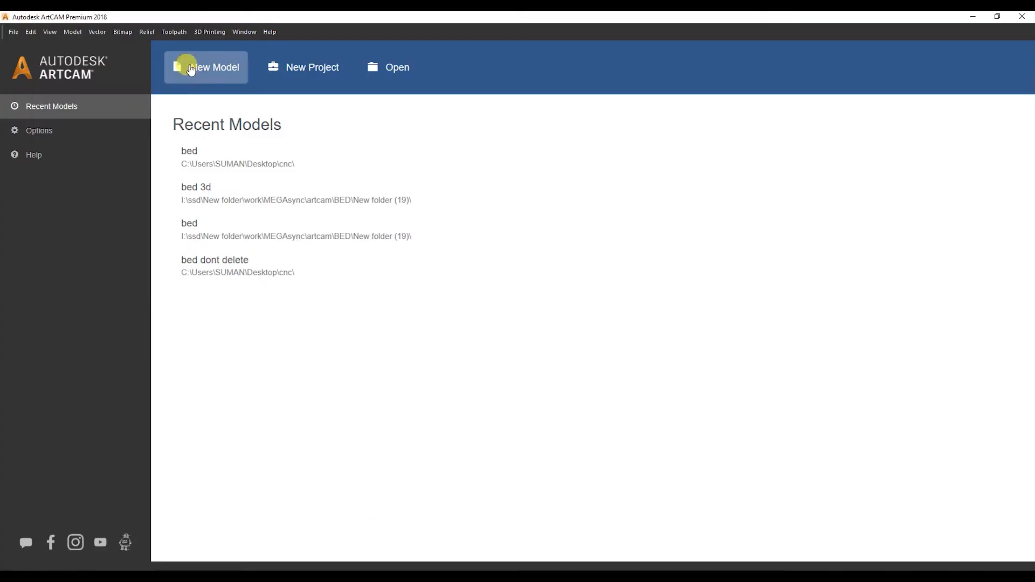
Start a new 200 × 200 mm model at 4000 × 4000 points from the start page.
click(600, 370)
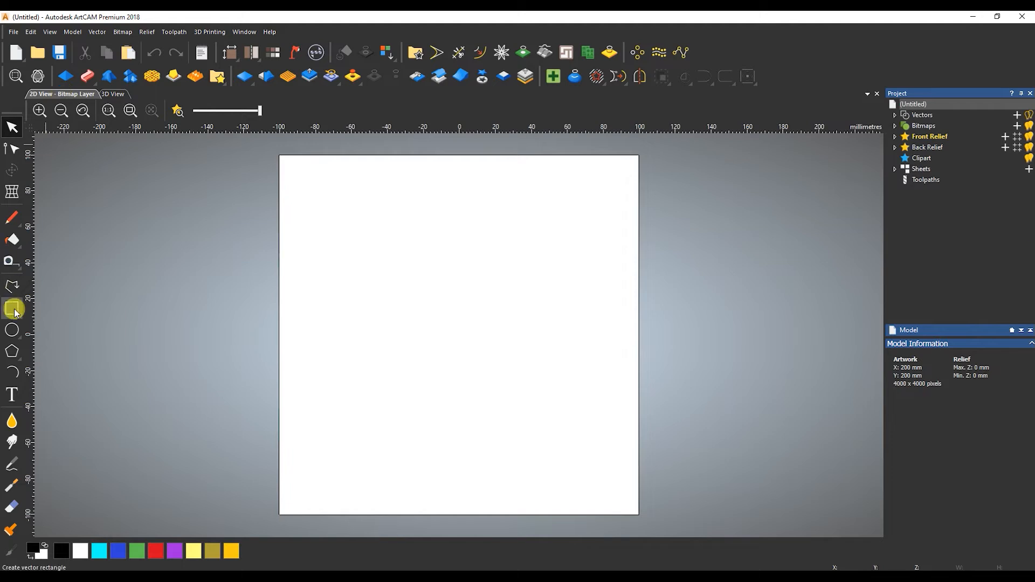
Draw a 17.7 mm-radius circle at the origin and offset it outward by 35 mm.
click(12, 330)
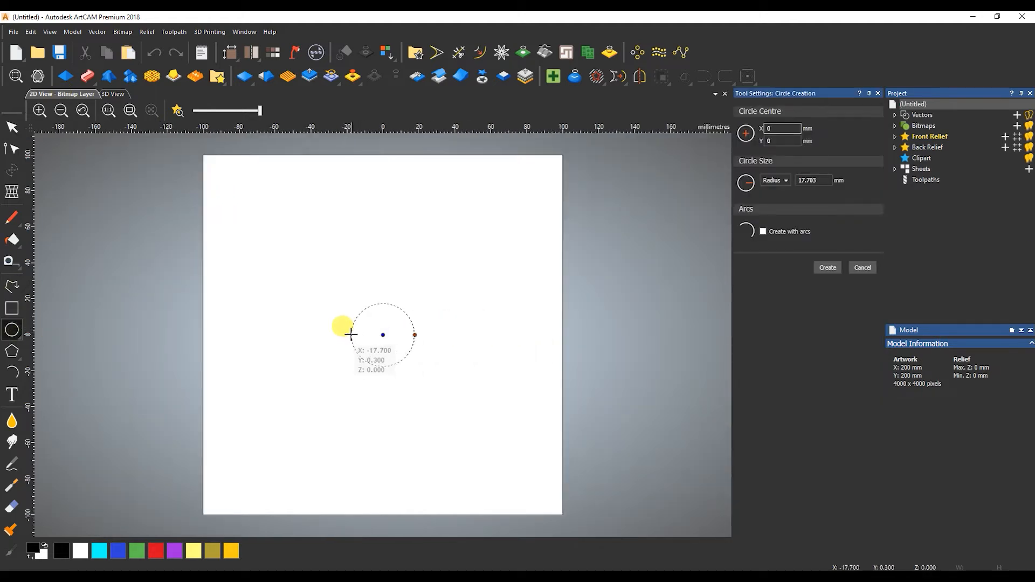
click(351, 335)
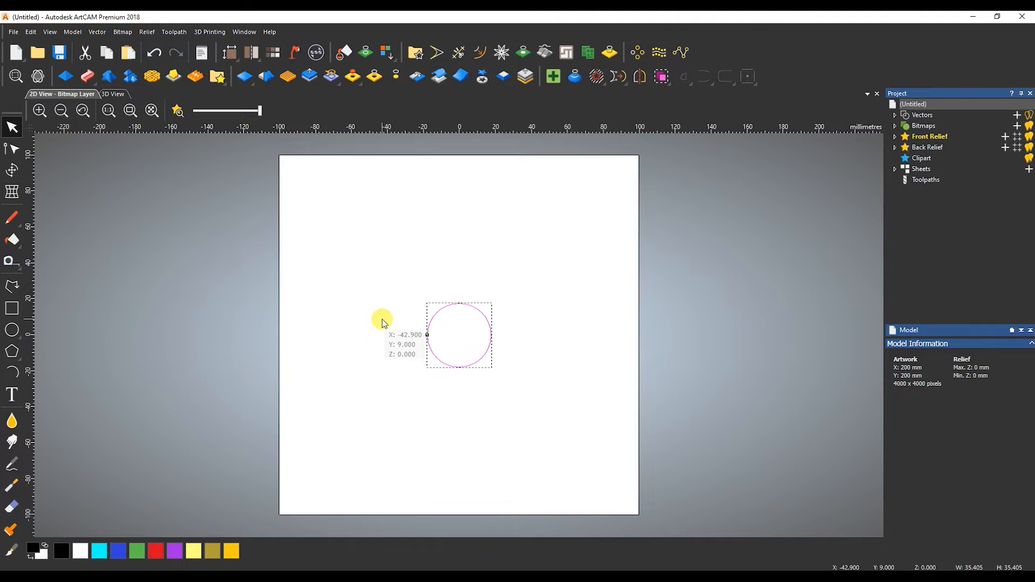
click(12, 287)
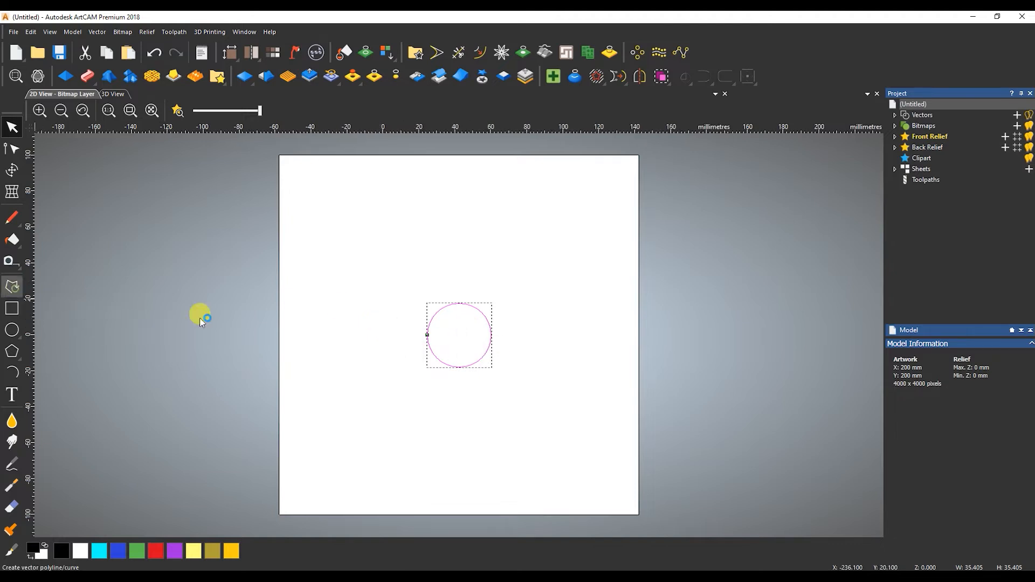
key(Escape)
key(o)
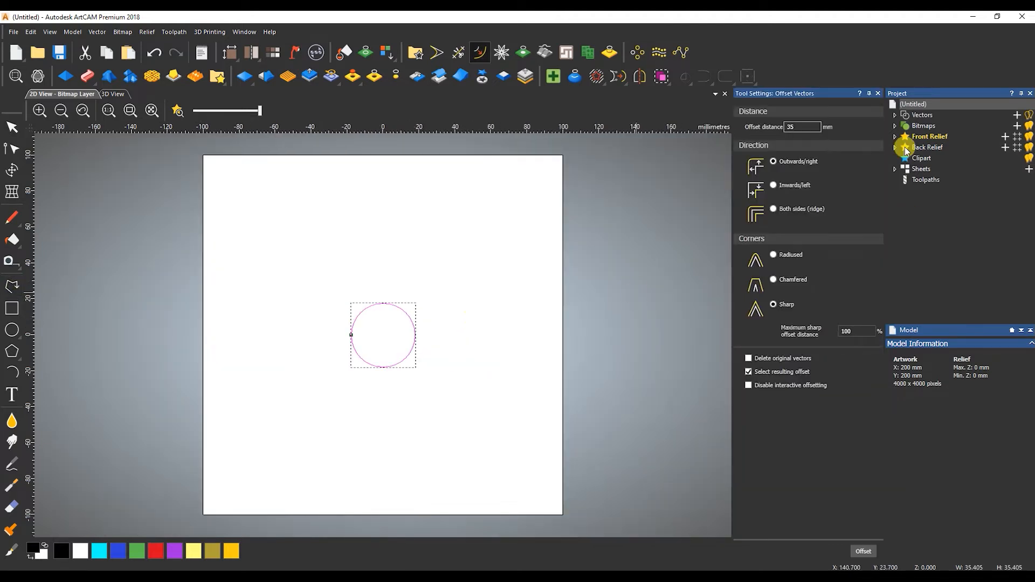
click(859, 546)
Draw a vertical line from the inner circle's top up past the outer circle.
click(12, 286)
click(384, 305)
click(383, 222)
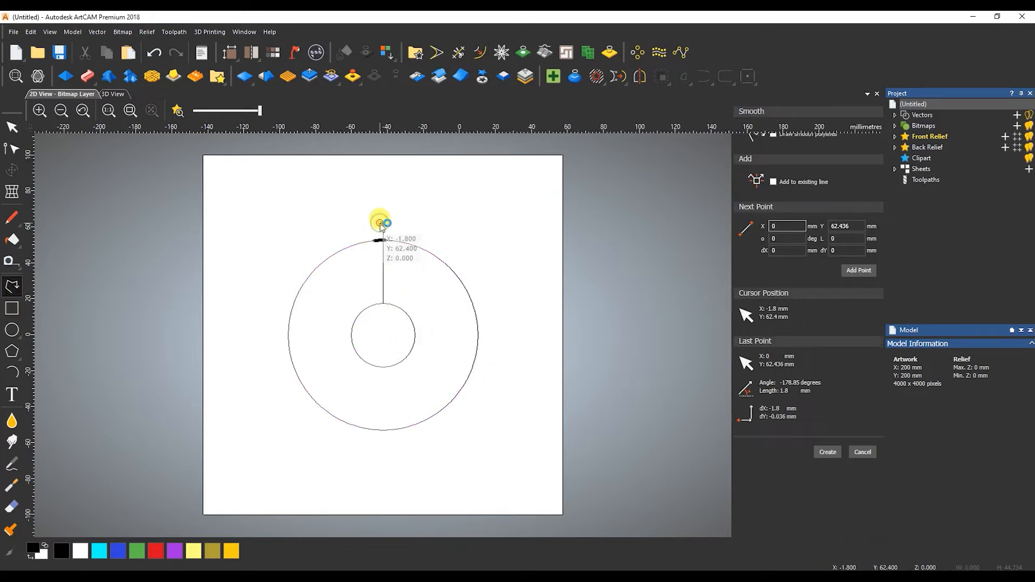
key(Escape)
click(459, 96)
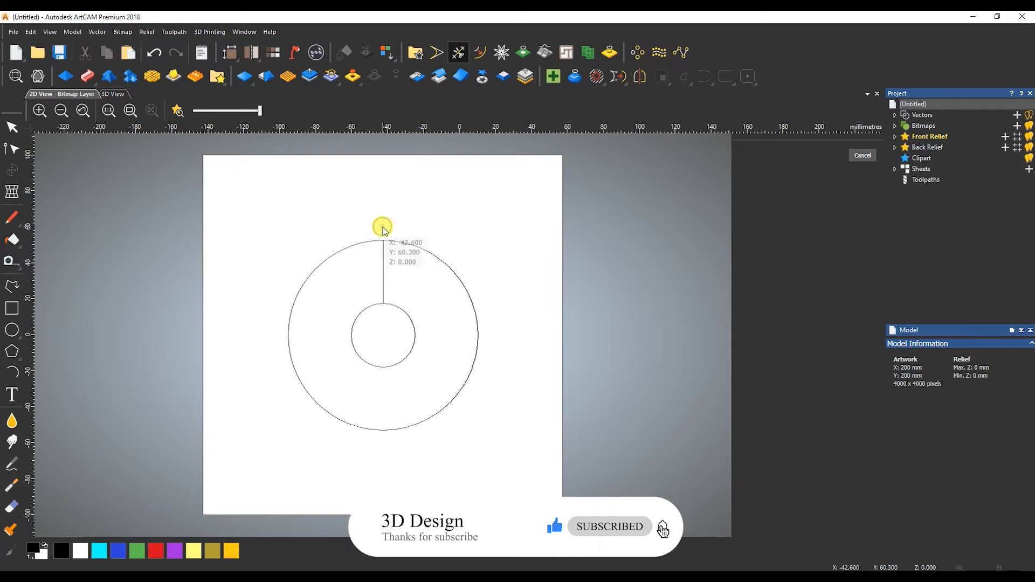
Trim the line back to the outer circle and bend it into a gentle curve.
click(459, 229)
key(n)
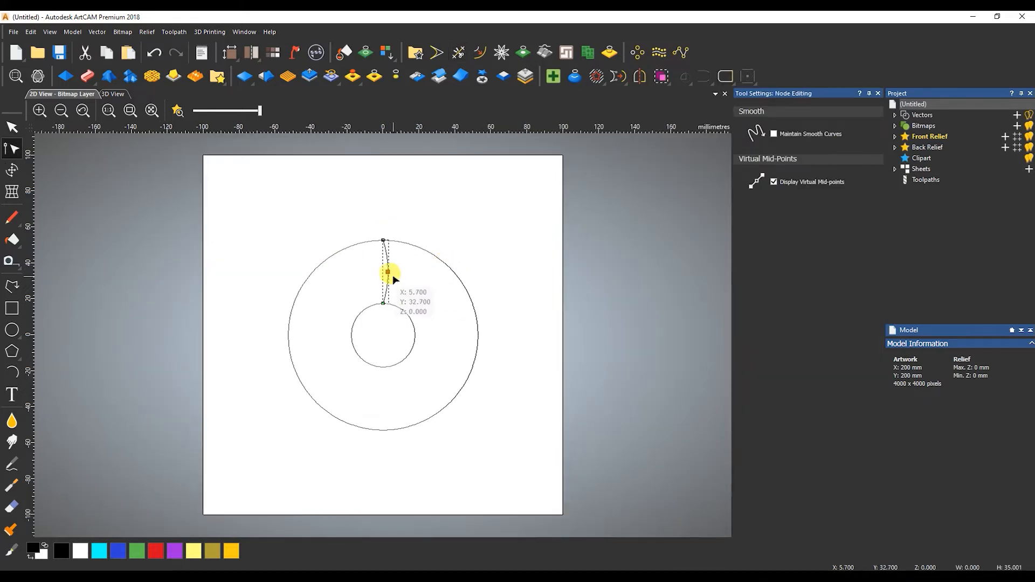
click(396, 275)
scroll(376, 246, up, 1)
key(Escape)
drag(499, 256, 441, 292)
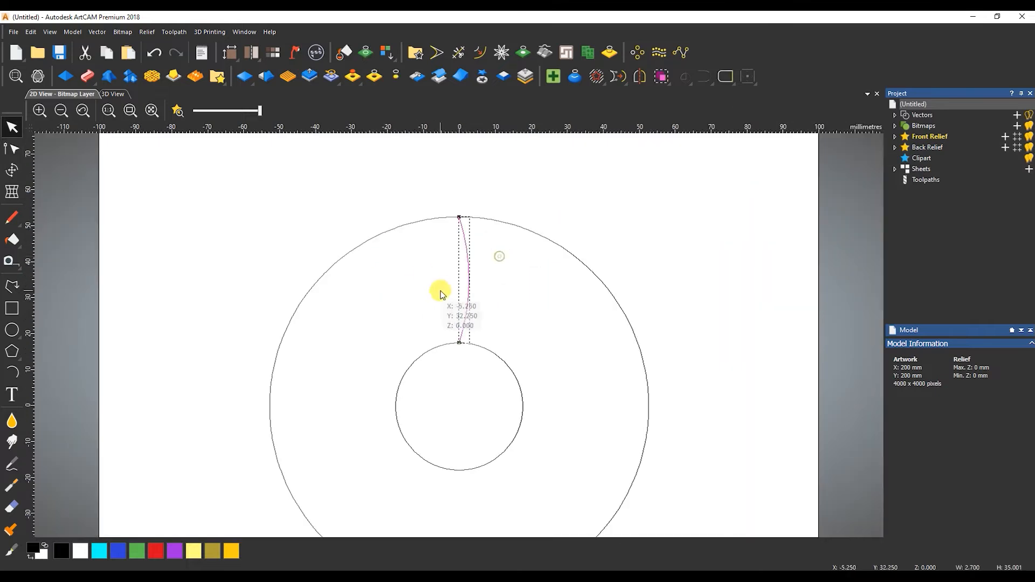
Rotate-copy the curve through 360° into nine spokes around the centre.
click(639, 49)
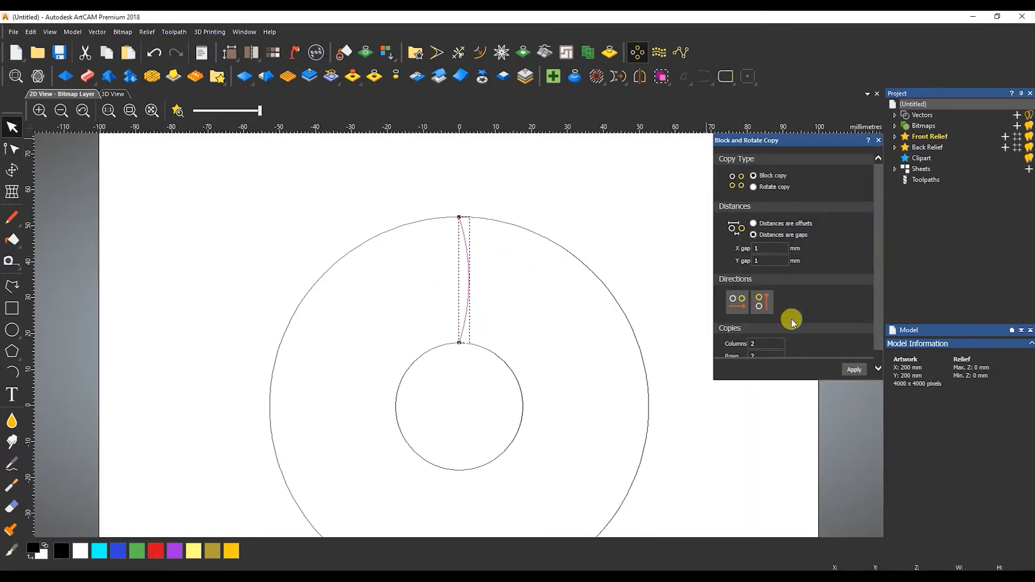
click(755, 188)
click(853, 370)
Draw a line joining two neighbouring spoke ends and delete the outer circle.
click(12, 286)
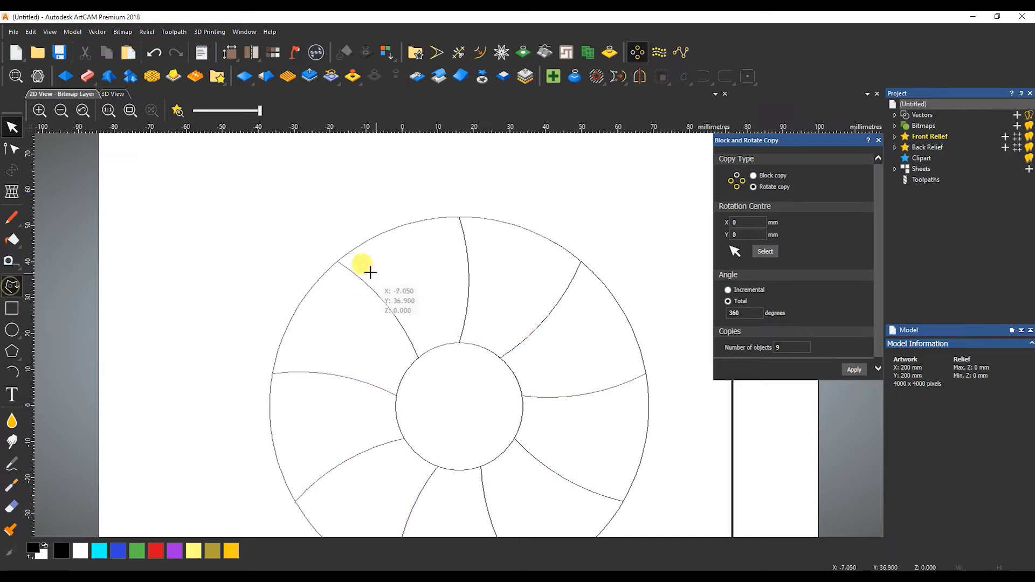
click(279, 261)
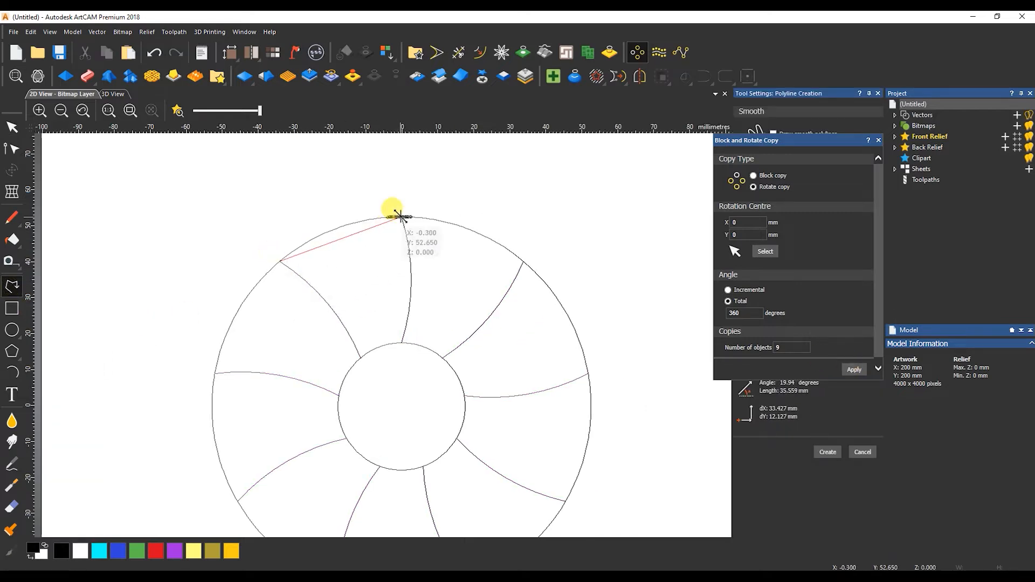
click(401, 217)
right_click(401, 217)
scroll(458, 217, up, 2)
shift+click(409, 193)
key(Delete)
Bow the top line into an arc and join it smoothly to the adjacent curve.
click(252, 181)
key(n)
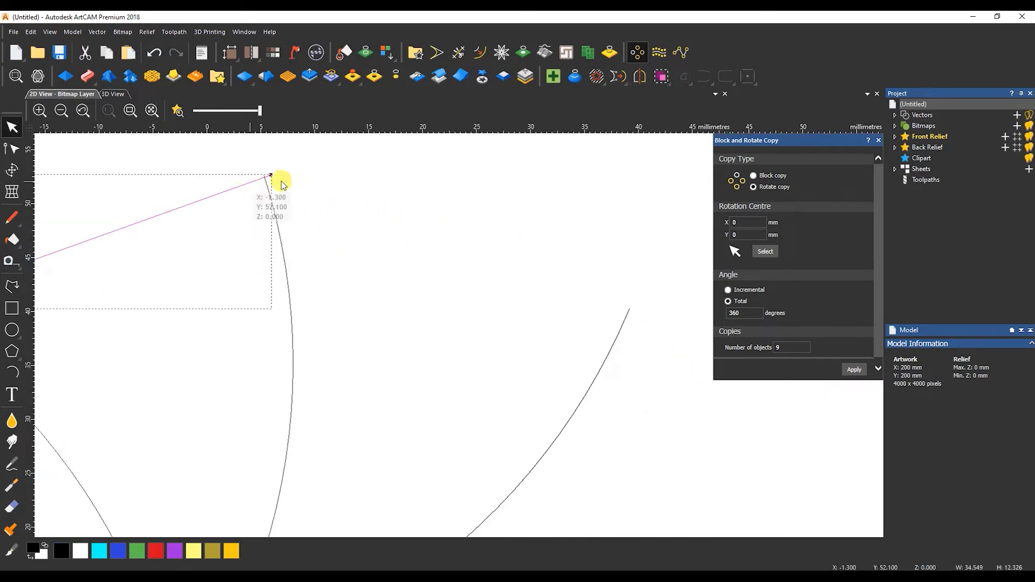
scroll(204, 242, down, 2)
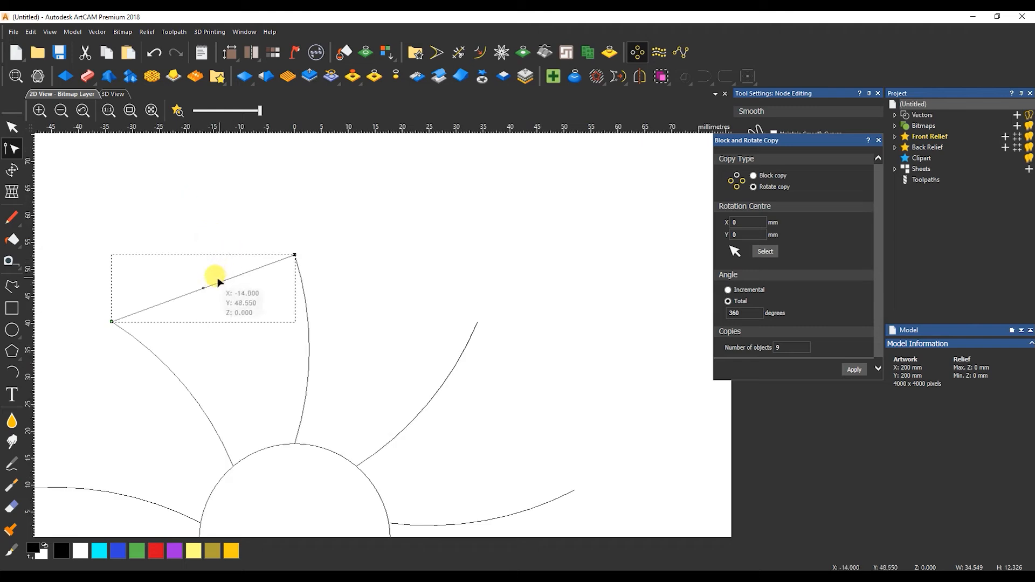
drag(205, 289, 194, 269)
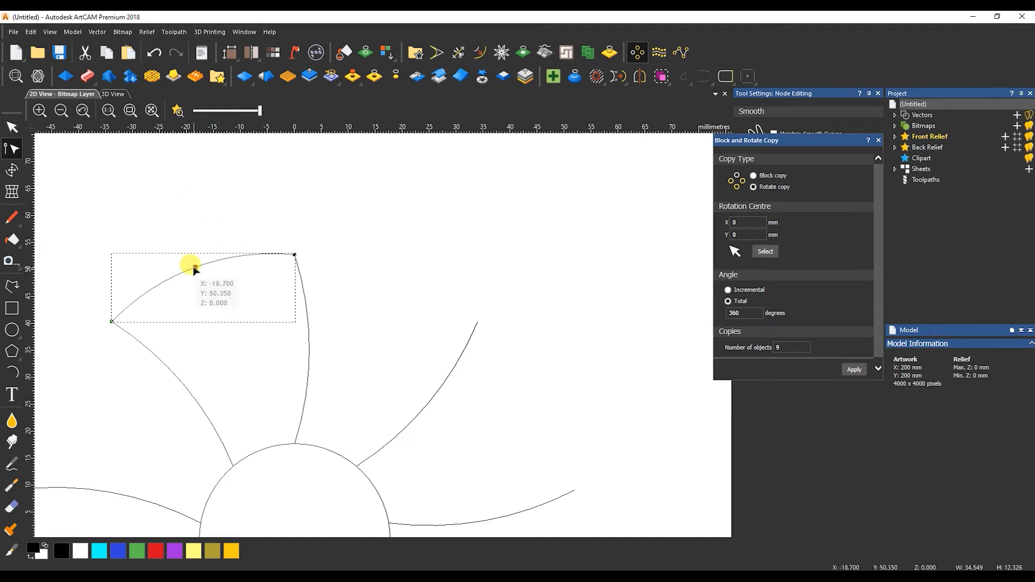
key(n)
click(330, 257)
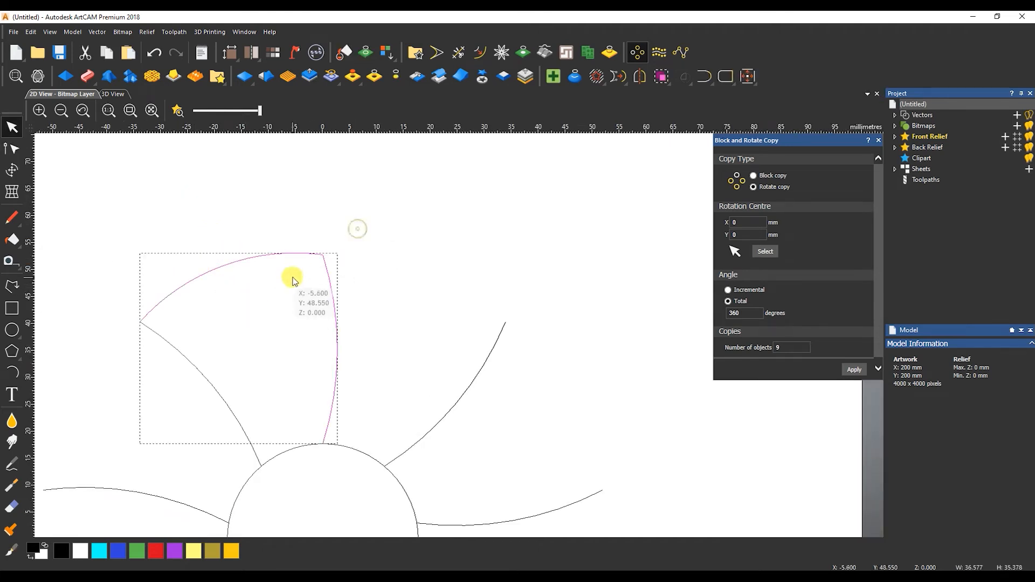
click(712, 80)
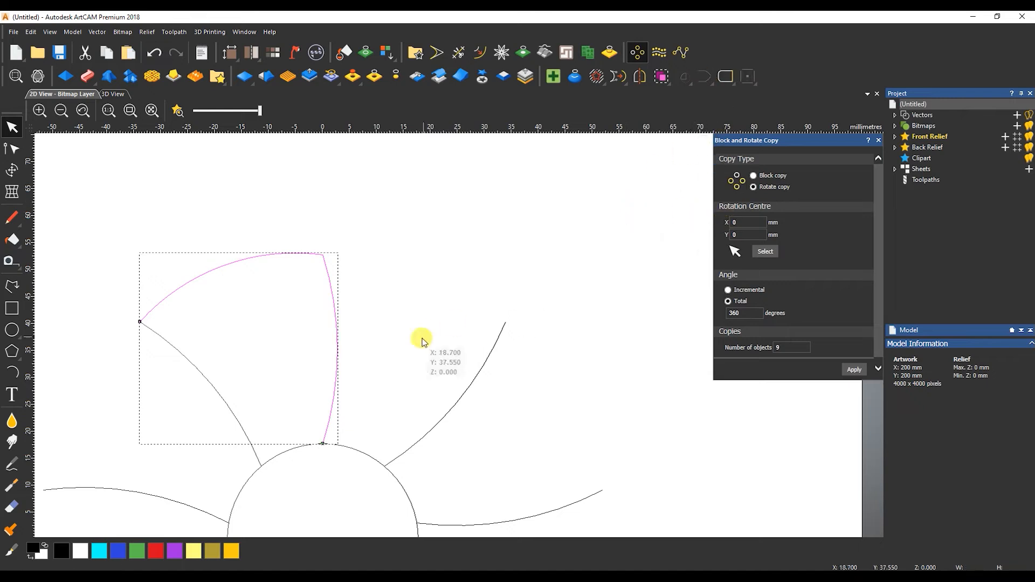
Adjust the lower-left side curve, then select both curves of the petal.
key(n)
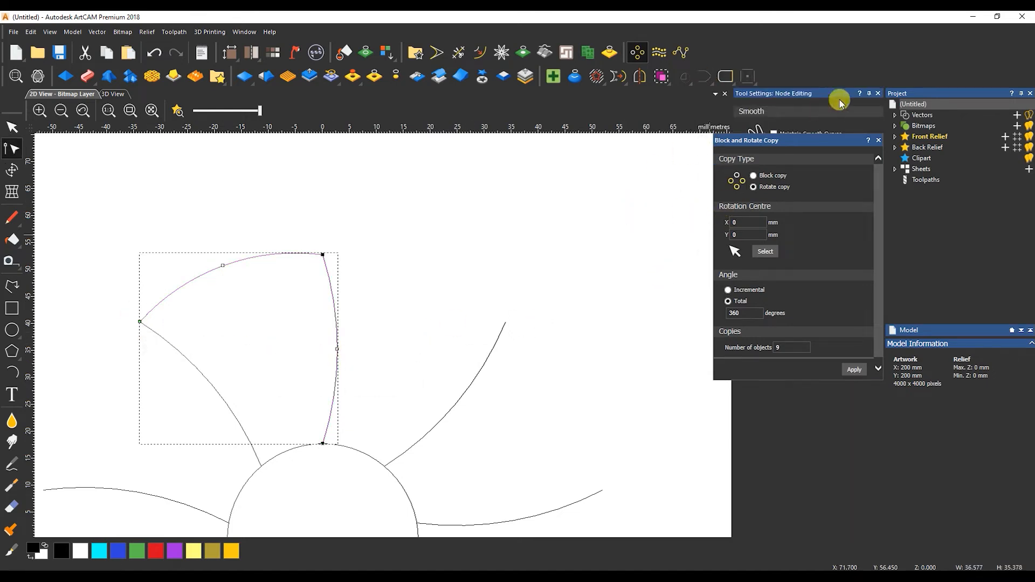
click(879, 140)
click(204, 378)
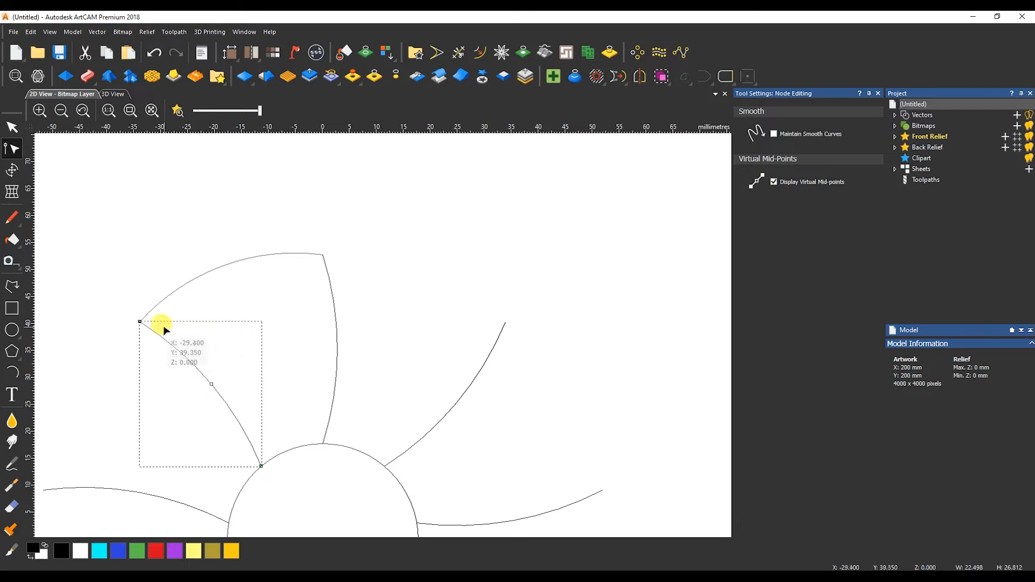
key(n)
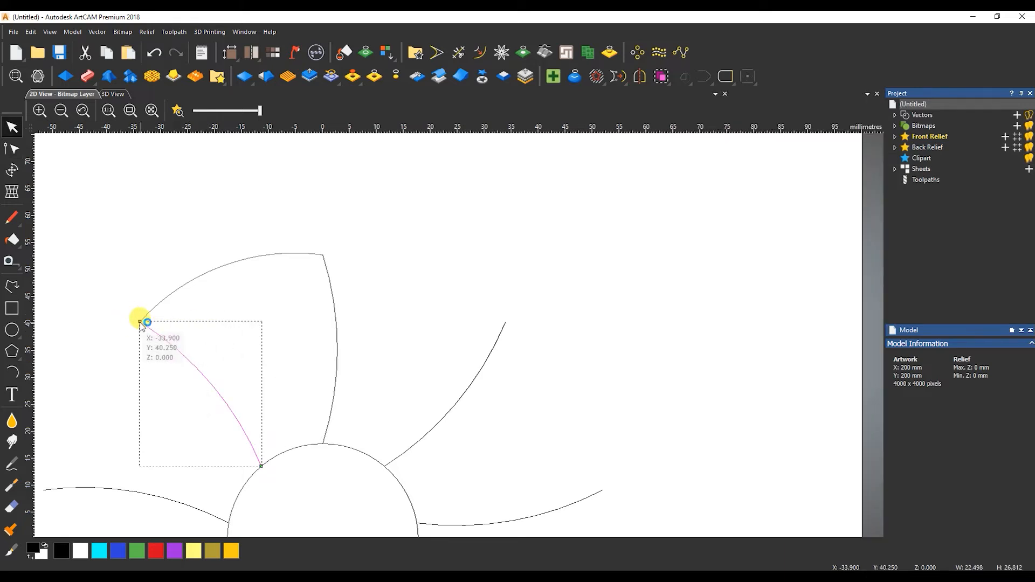
key(n)
drag(325, 234, 155, 368)
Group the petal's curves and delete all the other spoke curves.
key(ctrl+g)
scroll(642, 339, down, 2)
drag(526, 306, 380, 456)
key(Delete)
key(Delete)
drag(381, 366, 353, 439)
key(Delete)
Rotate-copy the petal into nine copies around the centre, comparing with flower.jpg.
click(428, 327)
click(637, 52)
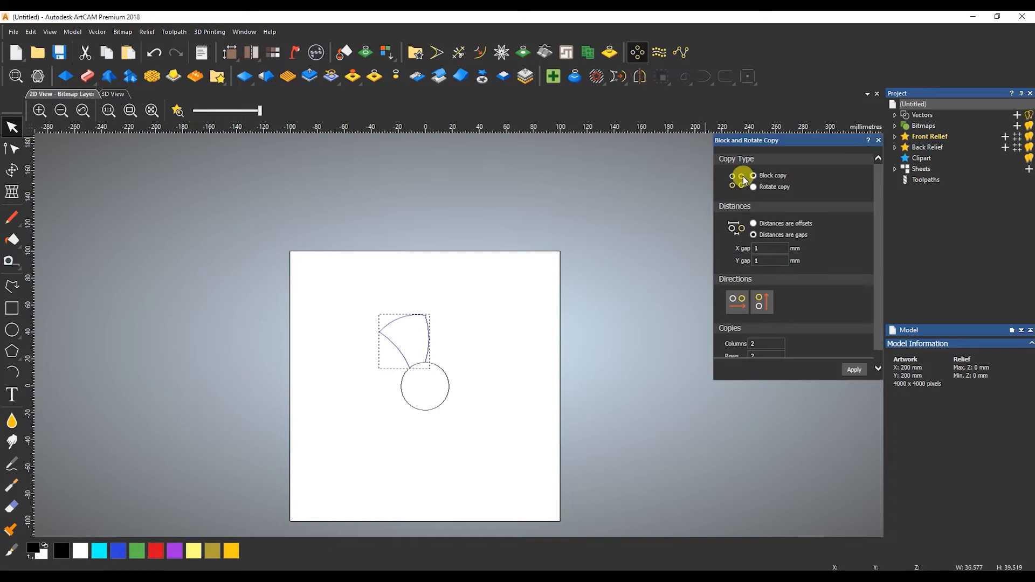
click(754, 186)
click(854, 369)
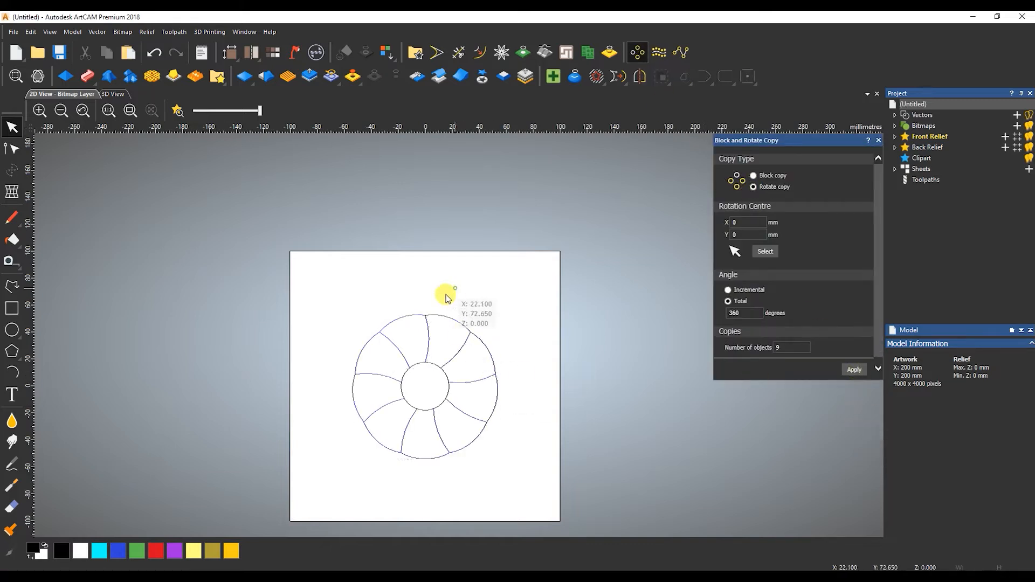
scroll(394, 327, up, 2)
click(402, 572)
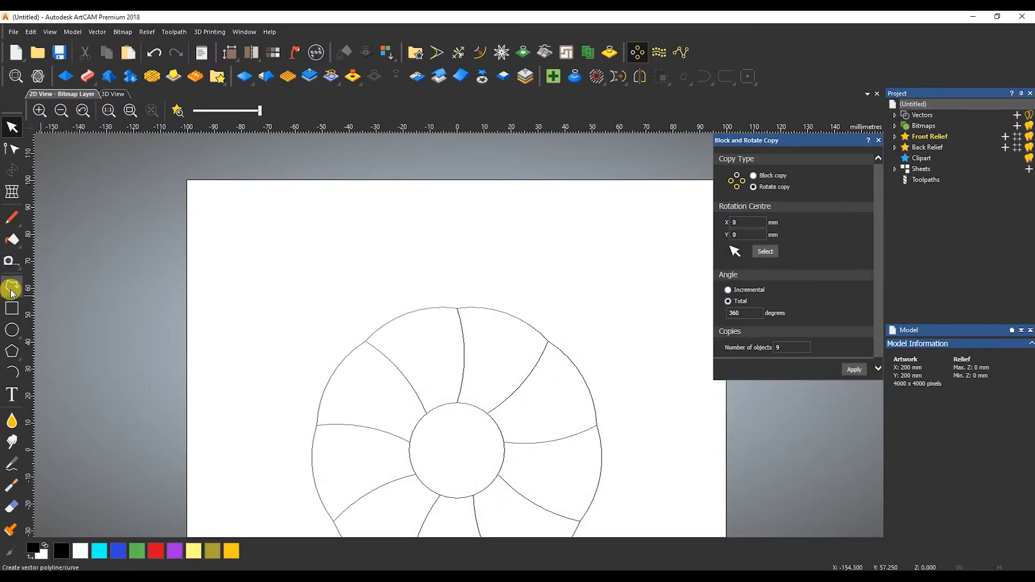
click(11, 288)
click(361, 186)
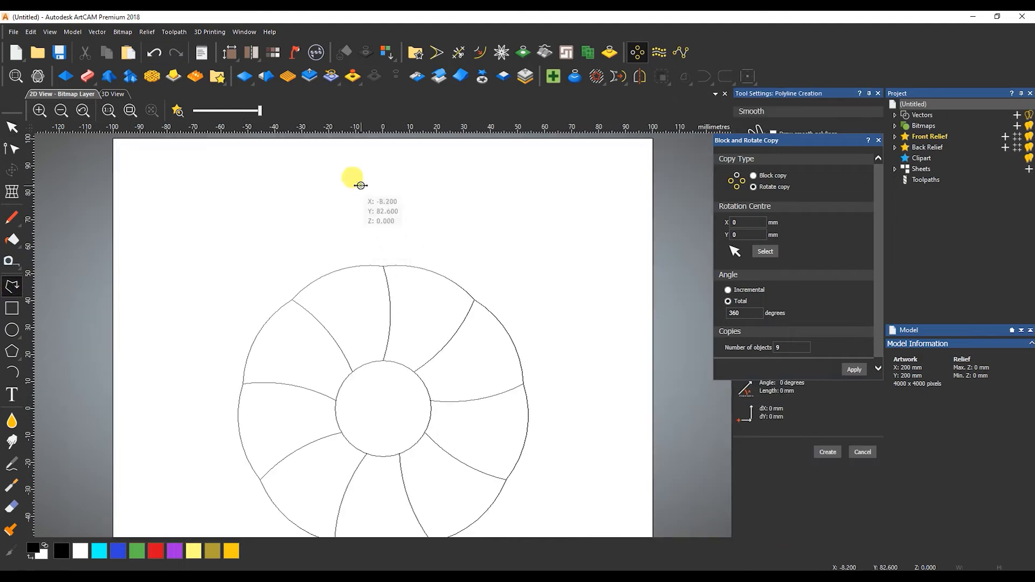
Finish the vertical line and draw a three-point profile line up-left of the flower.
click(359, 151)
key(Escape)
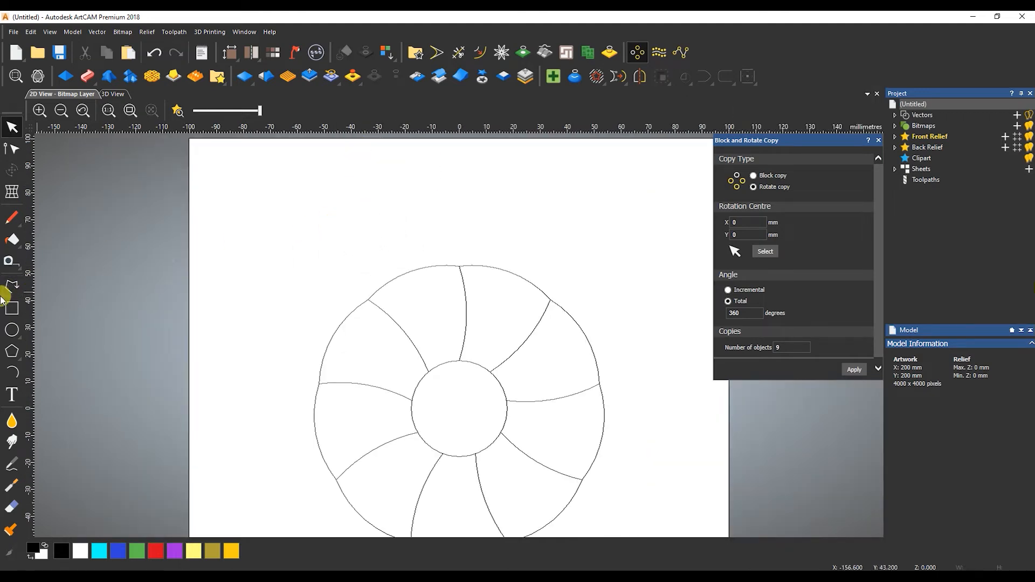
click(11, 288)
click(152, 275)
click(154, 233)
click(265, 272)
key(Escape)
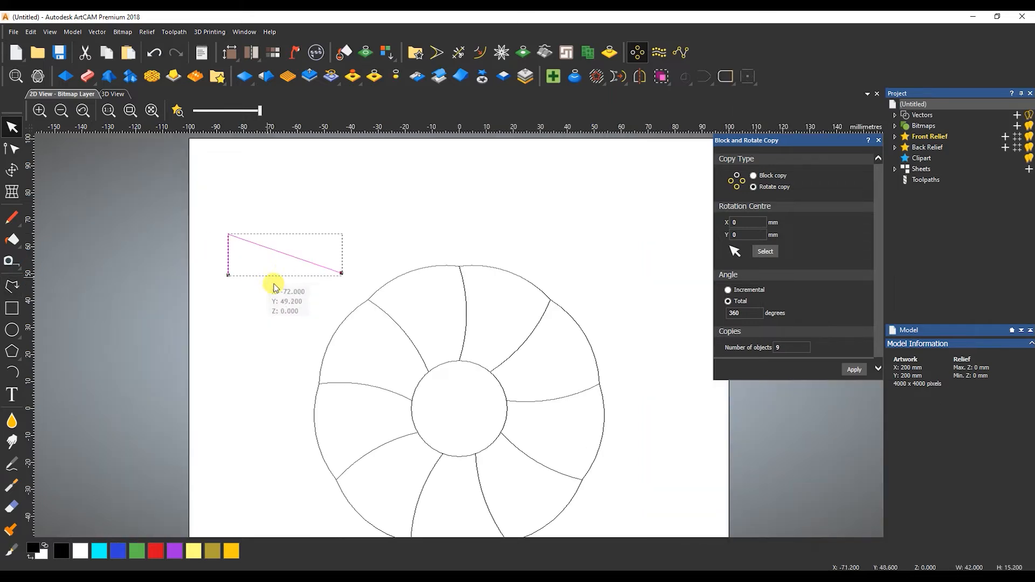
Curve the profile line into a wavy shape, aligning its start nodes in X.
key(n)
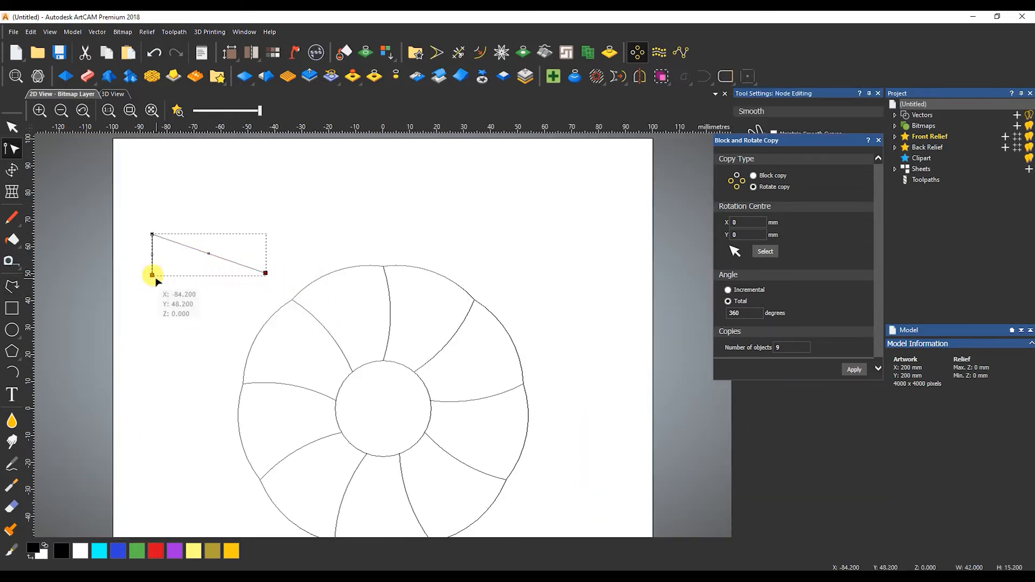
right_click(153, 276)
mouse_move(223, 132)
click(291, 151)
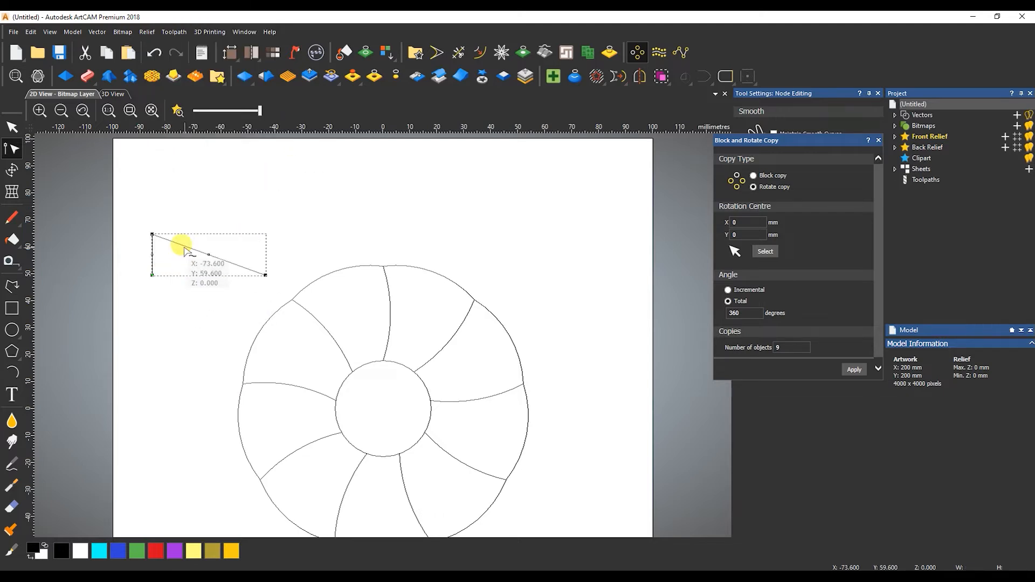
drag(186, 238, 153, 203)
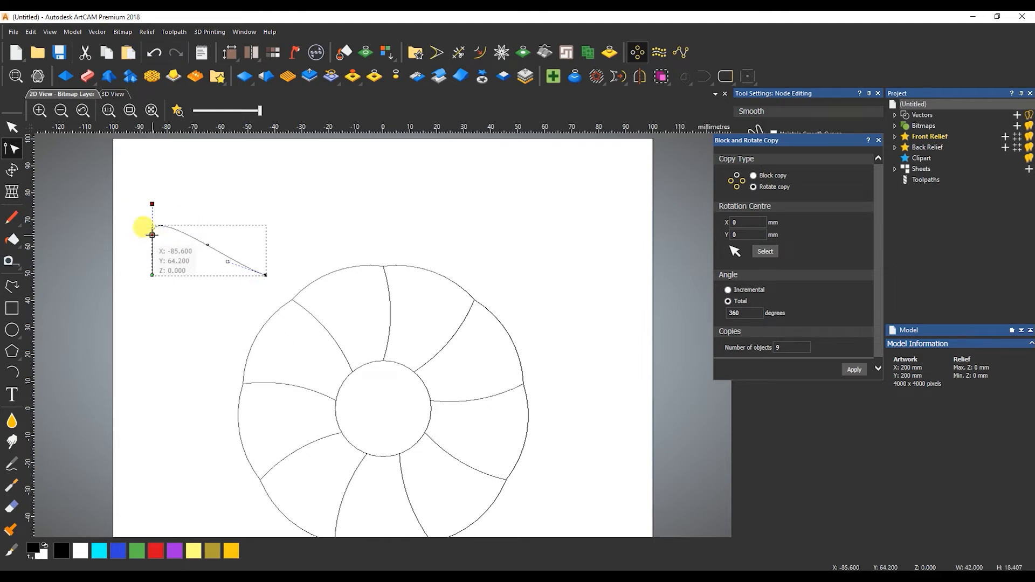
right_click(152, 235)
mouse_move(223, 134)
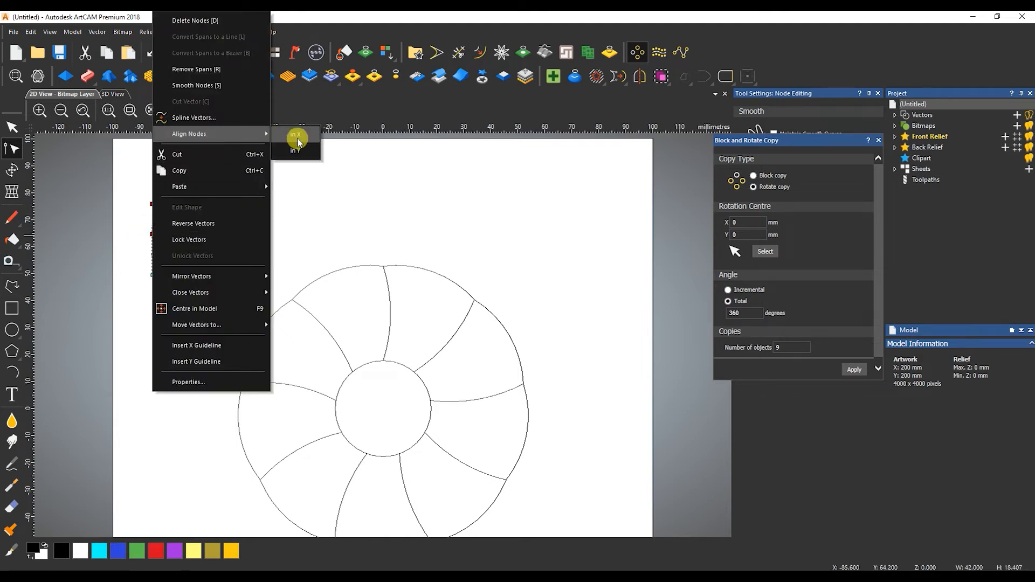
click(298, 139)
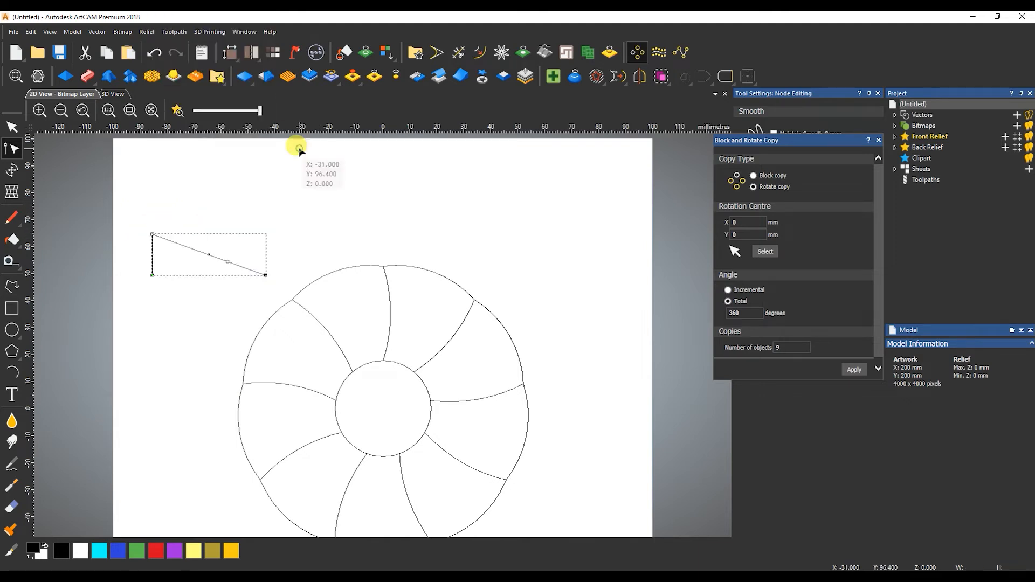
right_click(153, 235)
mouse_move(254, 135)
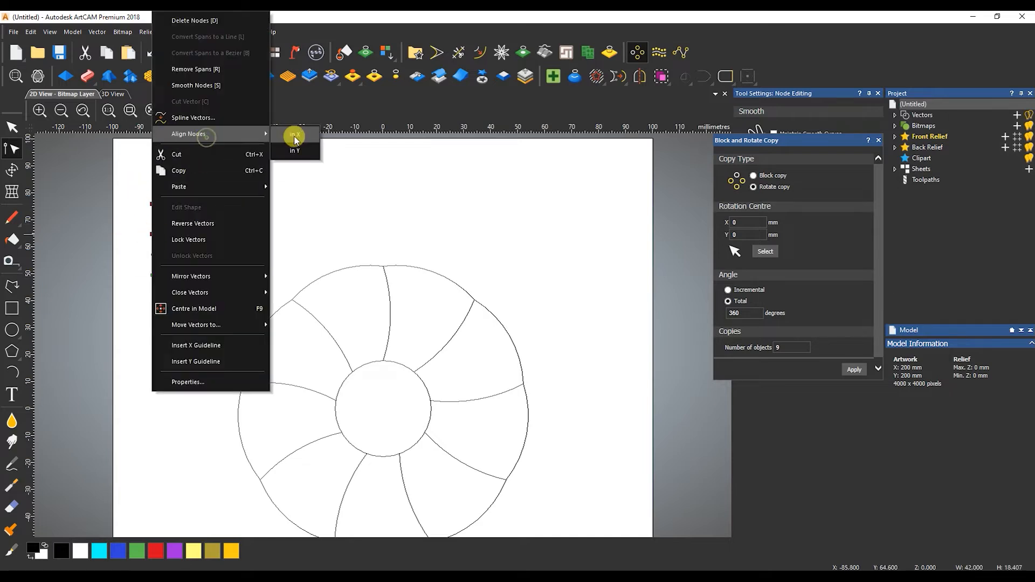
click(294, 136)
scroll(197, 238, up, 2)
Reshape the profile curve by dragging and nudging its nodes into a smooth sweep.
drag(229, 242, 217, 261)
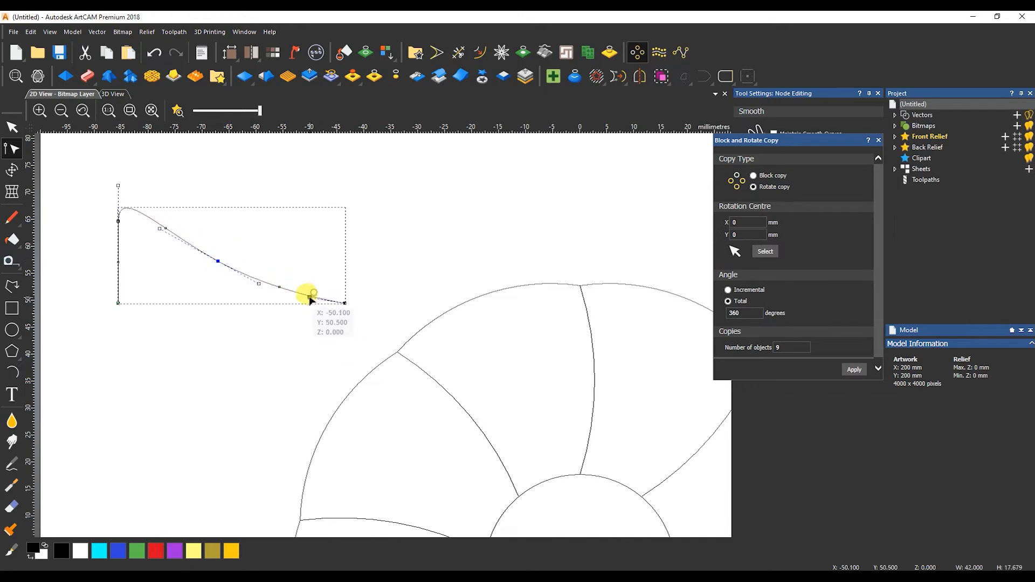
mouse_move(259, 284)
mouse_down()
mouse_move(227, 273)
mouse_move(248, 282)
mouse_up()
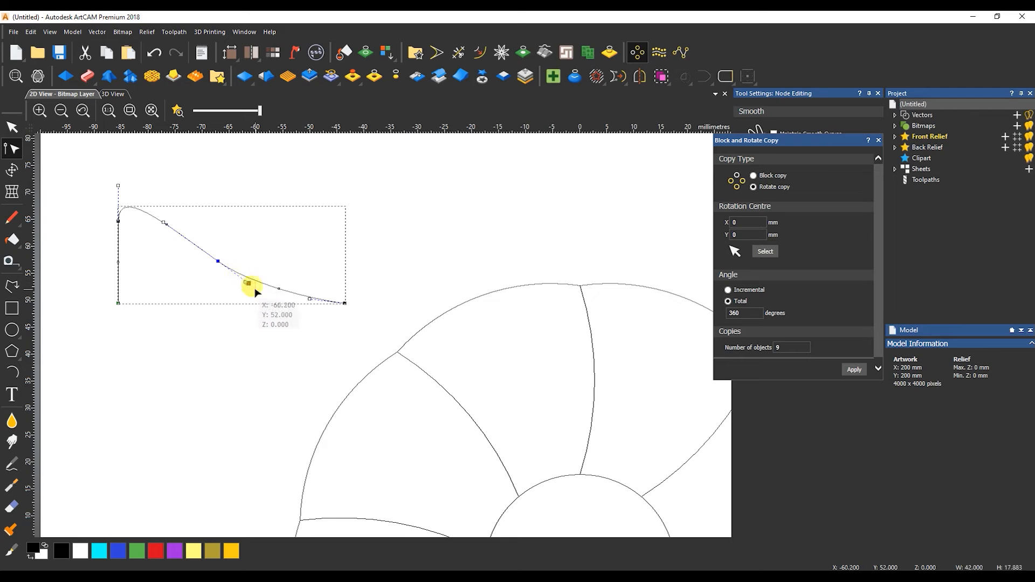
drag(249, 285, 318, 288)
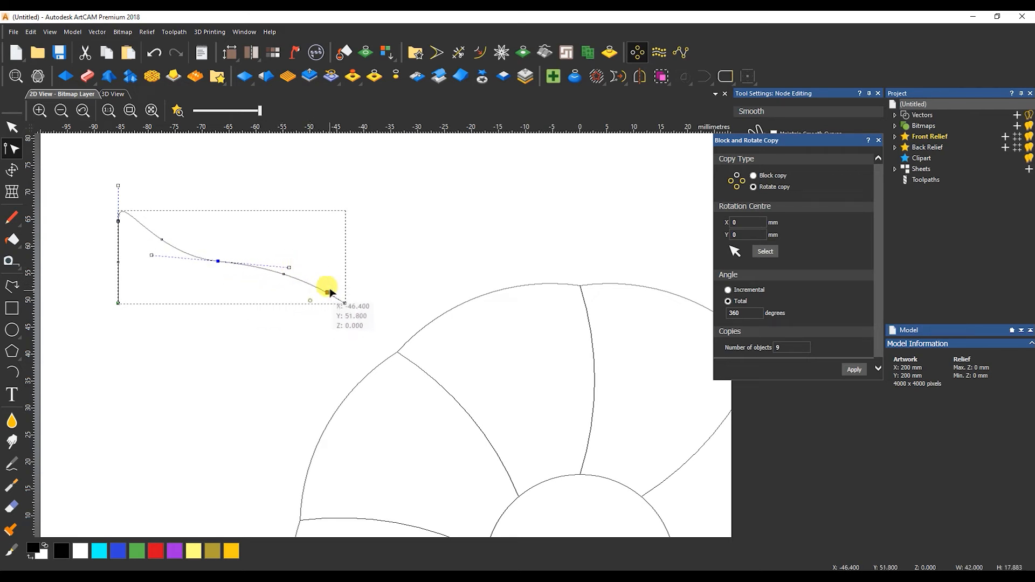
drag(208, 259, 203, 244)
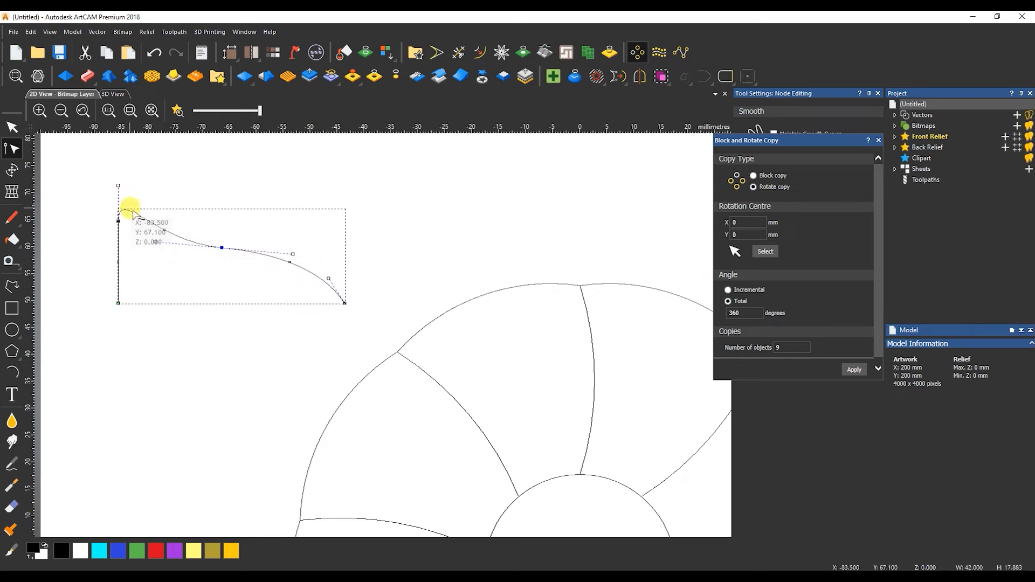
scroll(134, 215, up, 3)
drag(109, 232, 262, 262)
key(Down)
key(Down)
key(Down)
key(Down)
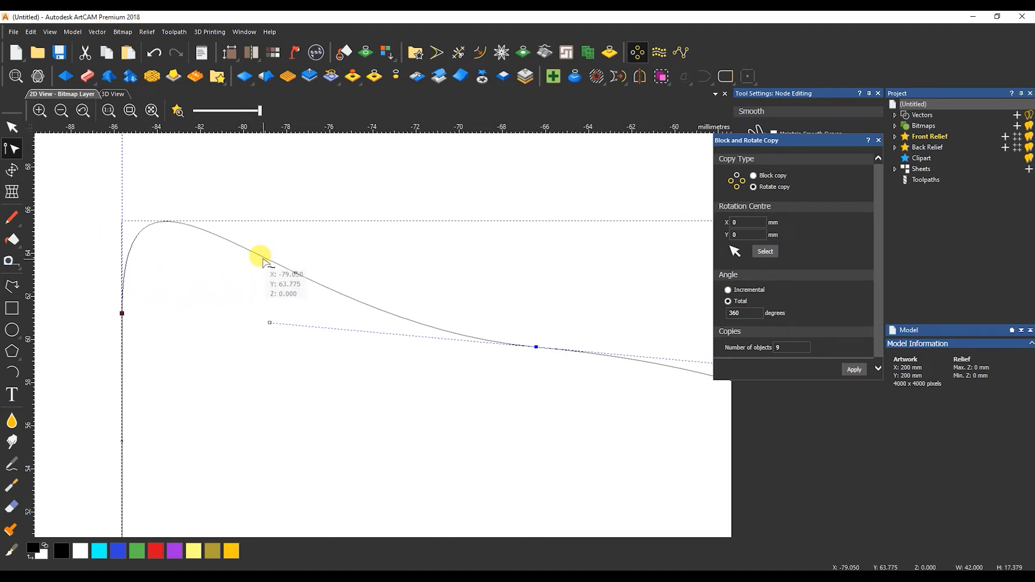
scroll(252, 279, down, 1)
key(Down)
key(Down)
scroll(444, 387, down, 1)
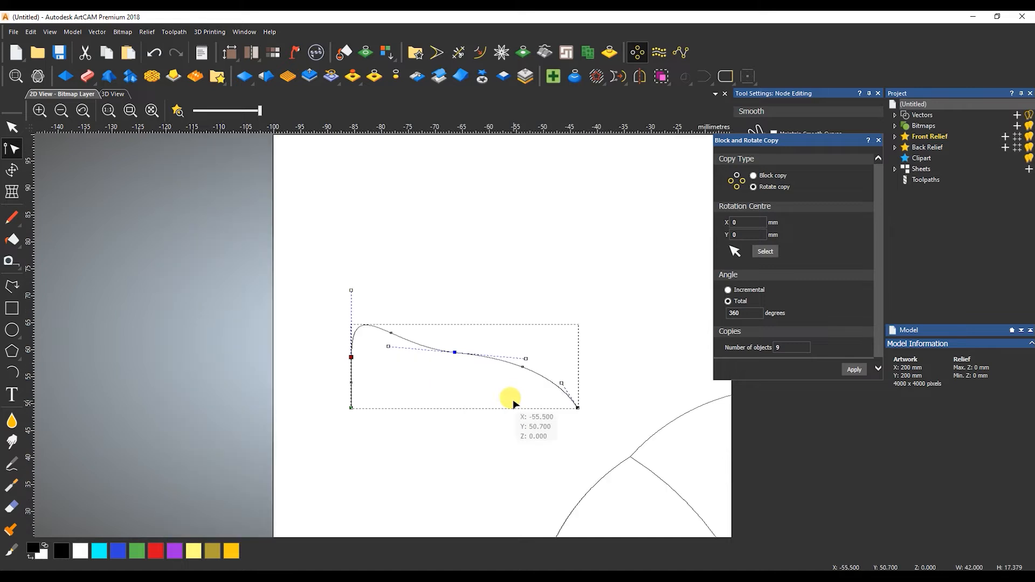
drag(456, 354, 464, 362)
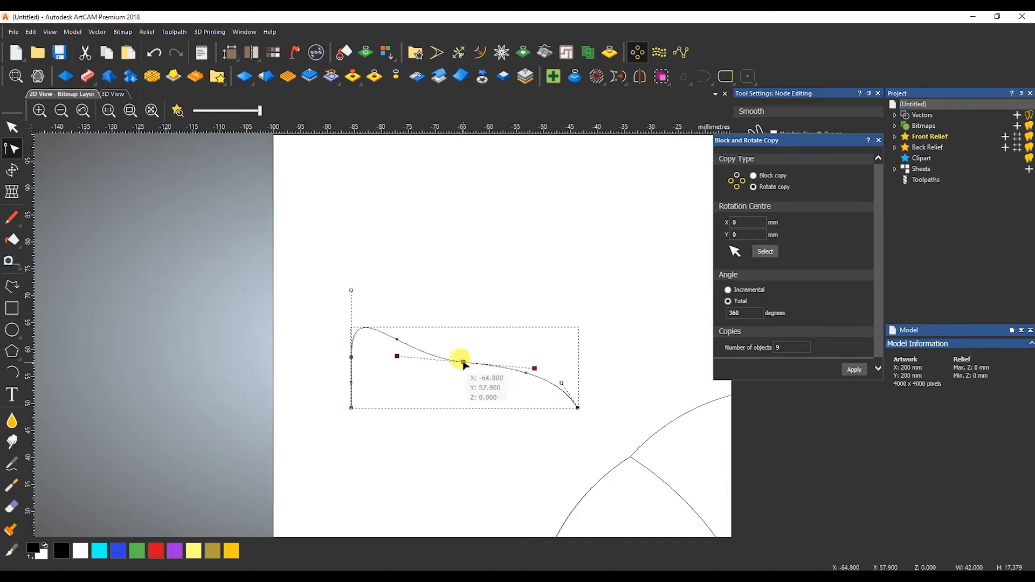
Two-rail sweep the profile along the upper-left petal's edges, creating a 7.481 mm relief.
drag(328, 268, 561, 400)
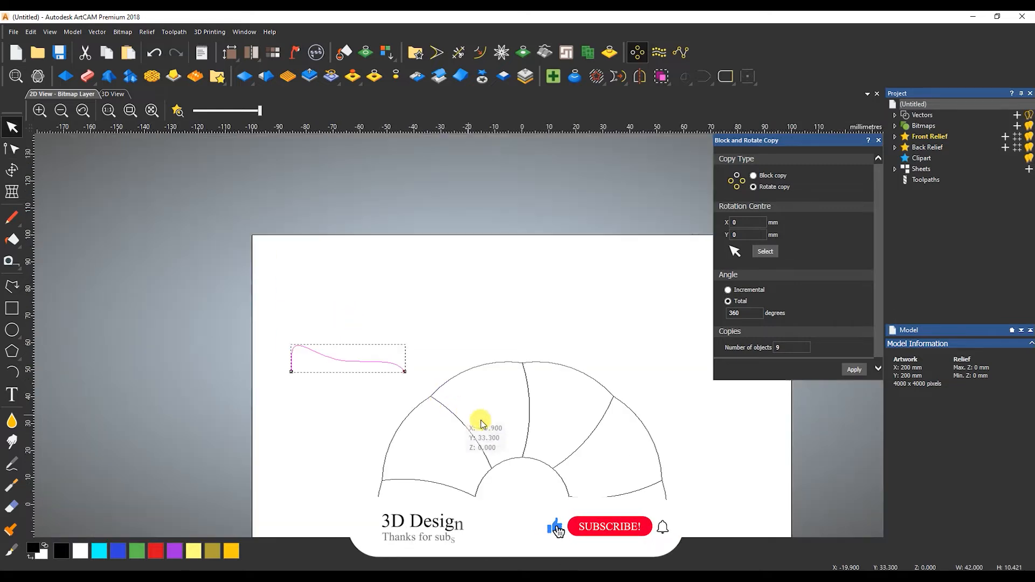
click(483, 417)
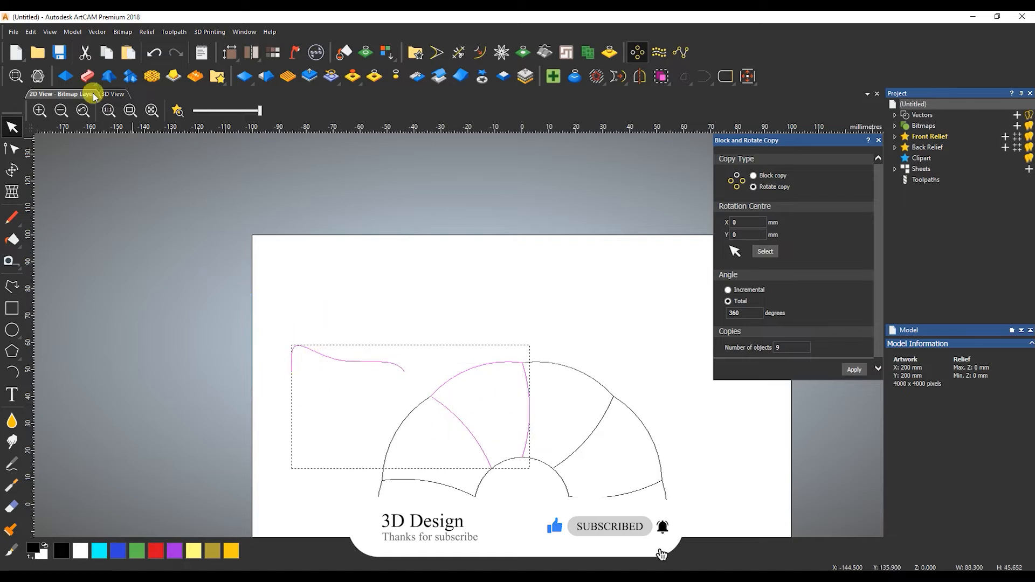
click(87, 76)
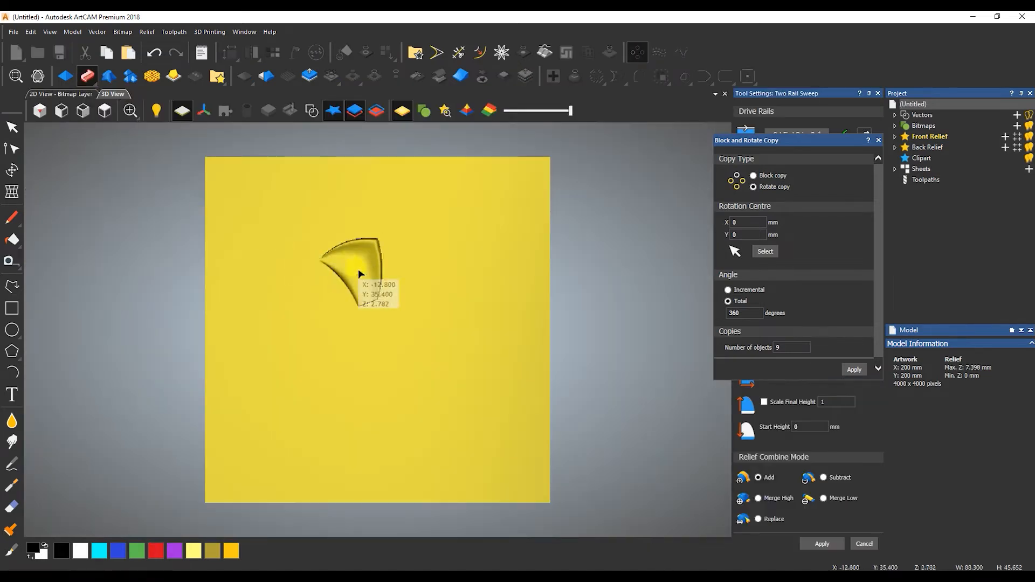
scroll(359, 271, up, 5)
drag(376, 320, 487, 269)
Inspect the swept petal from a low side angle in the 3D View.
click(69, 94)
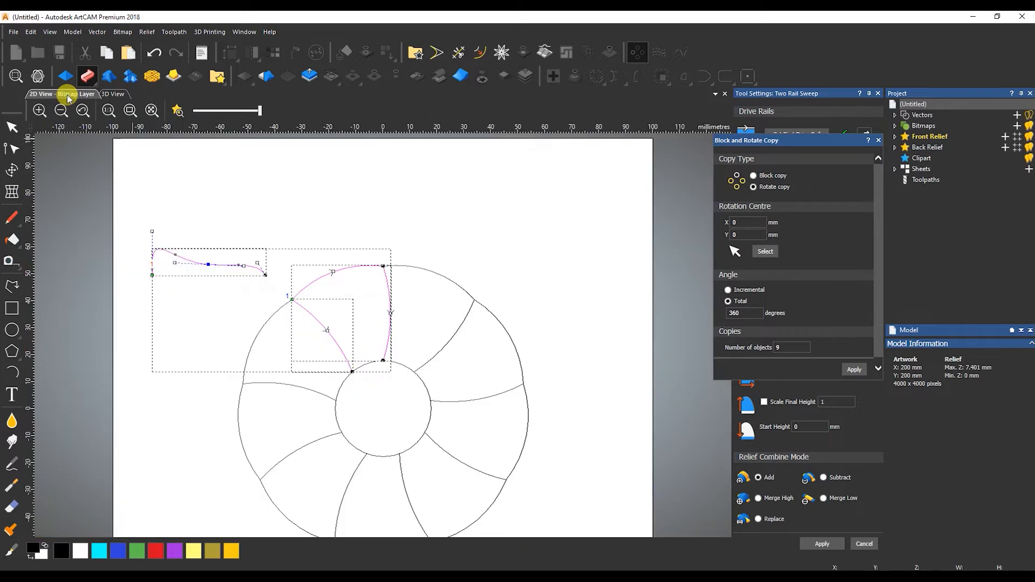
scroll(160, 256, up, 2)
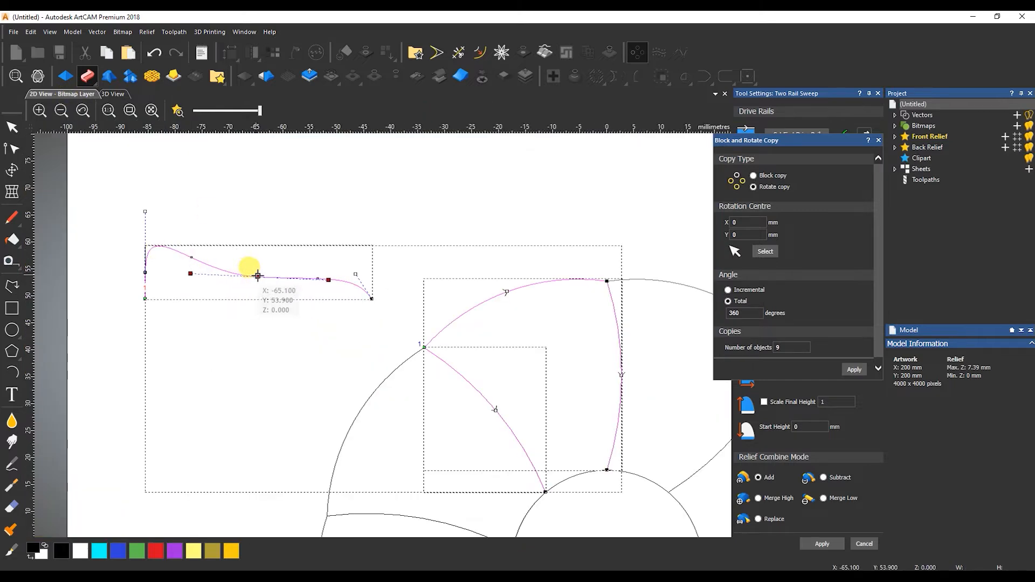
click(115, 94)
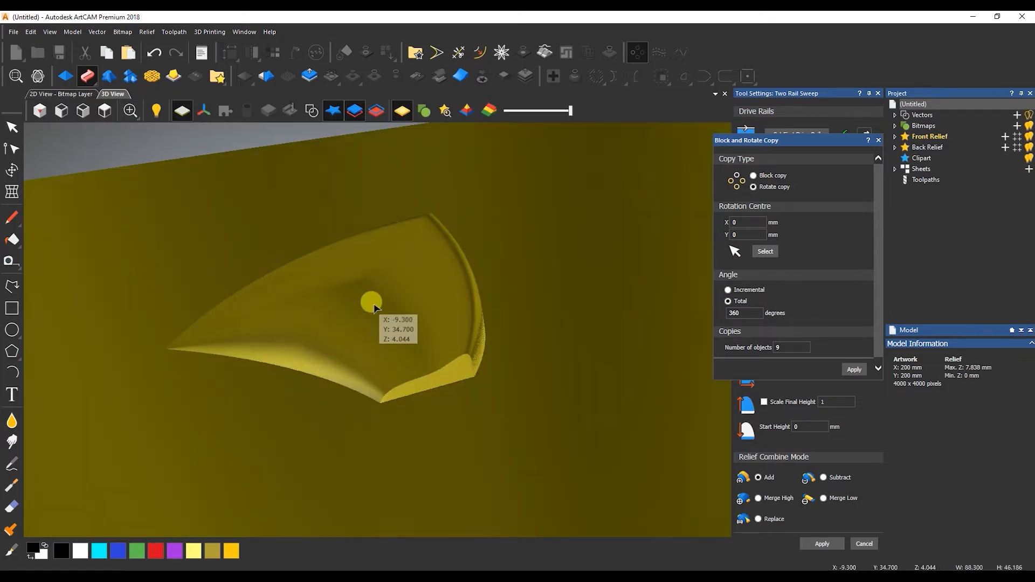
drag(374, 301, 277, 270)
click(76, 95)
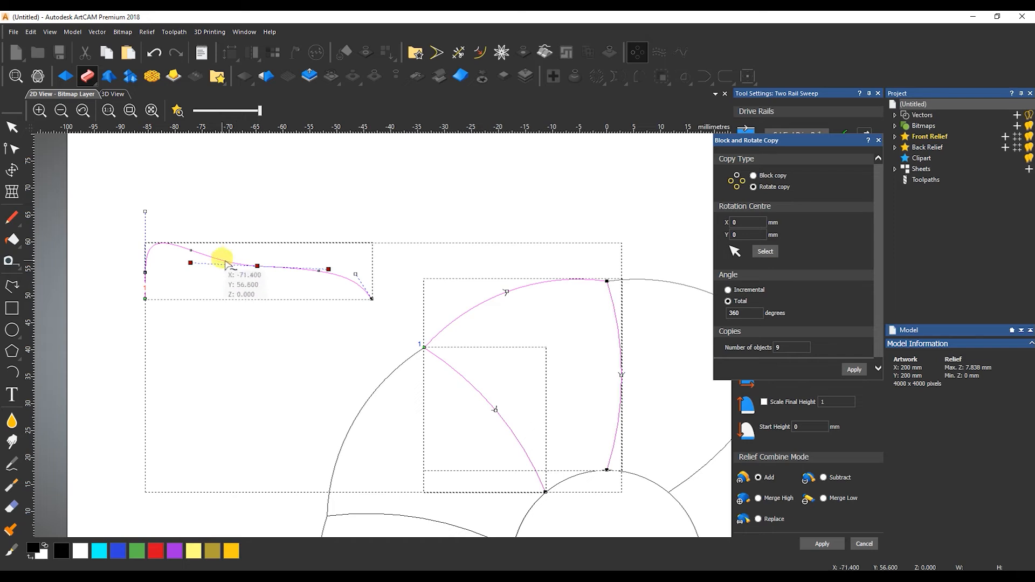
Lower the profile's top handle so the re-swept petal peaks at 6.253 mm.
drag(131, 198, 172, 225)
key(Down)
key(Down)
key(Down)
key(Down)
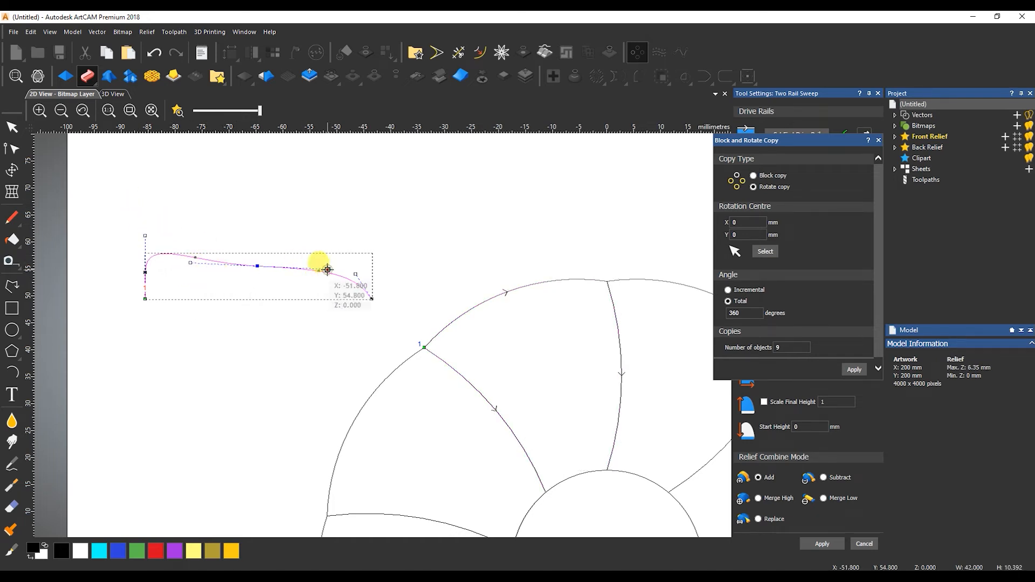
drag(328, 268, 328, 266)
click(112, 97)
drag(494, 277, 426, 314)
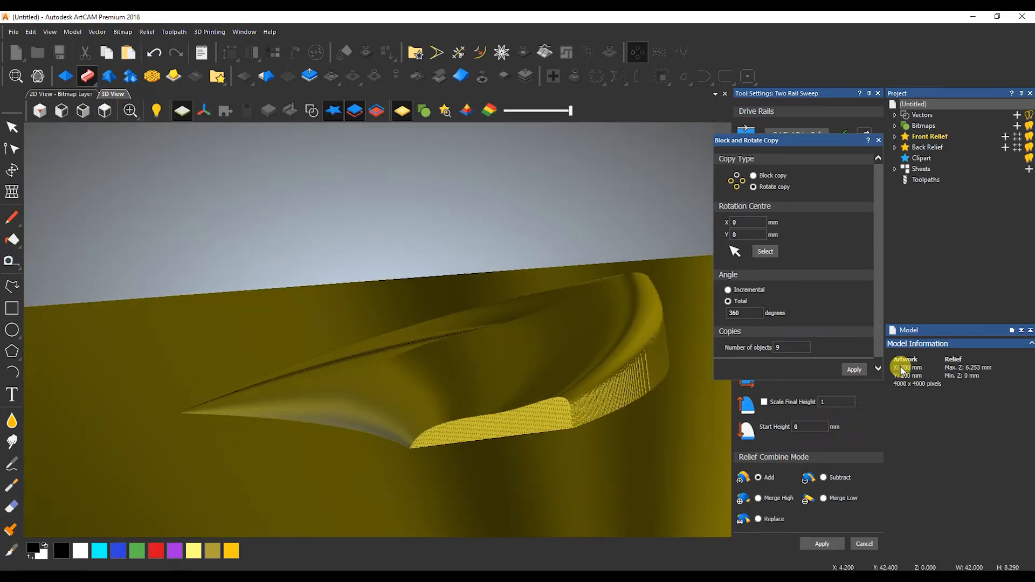
click(879, 141)
Scale the sweep to 5 mm final height on a 2 mm start, merged high, with shaded 2D relief.
click(764, 402)
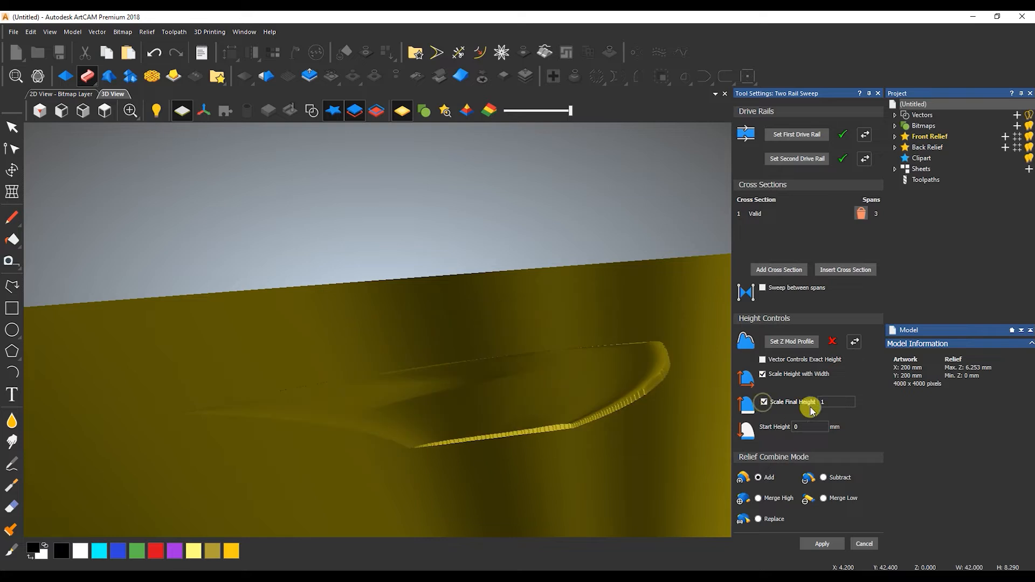
text(5)
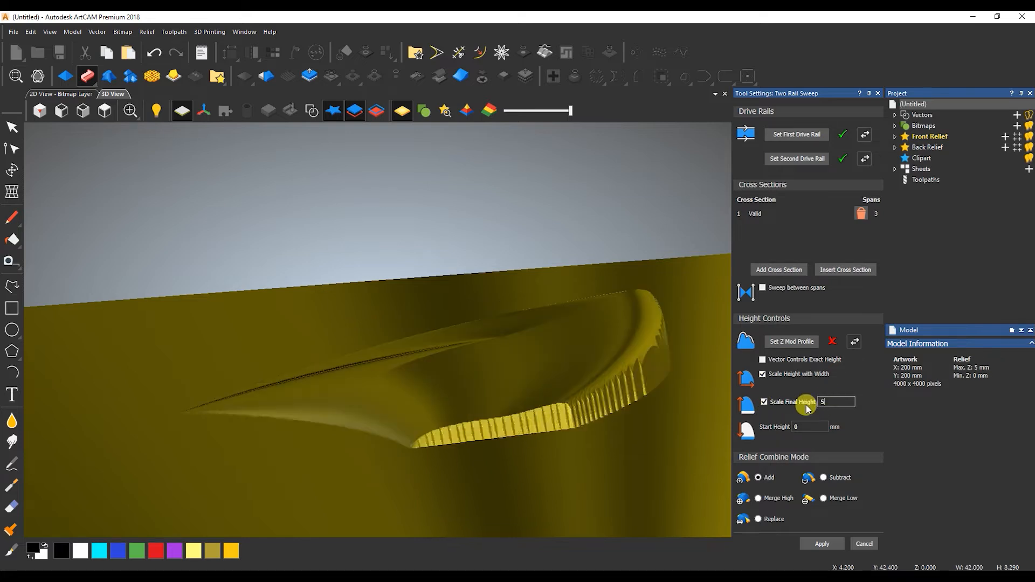
key(Tab)
drag(398, 369, 451, 419)
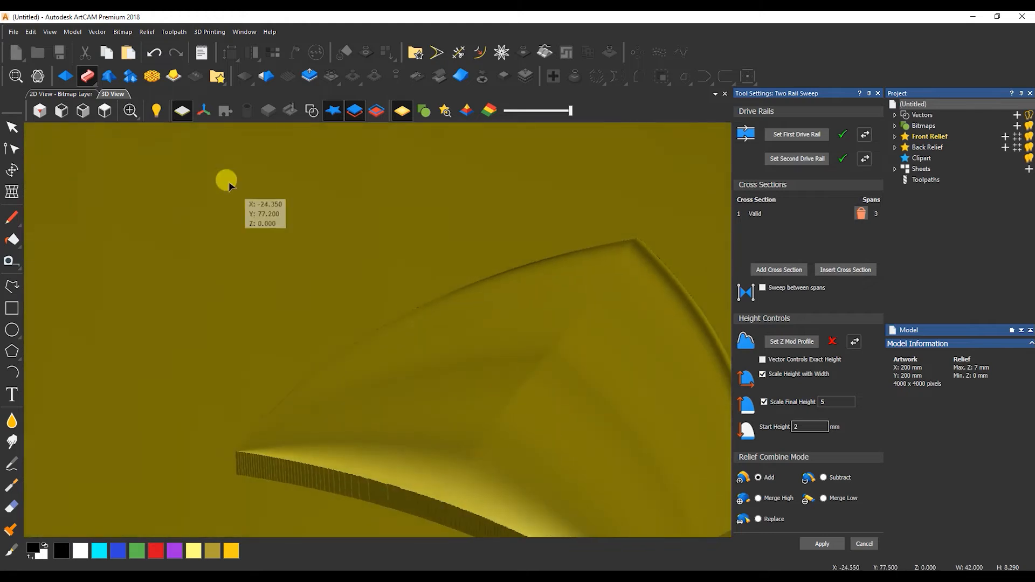
click(65, 94)
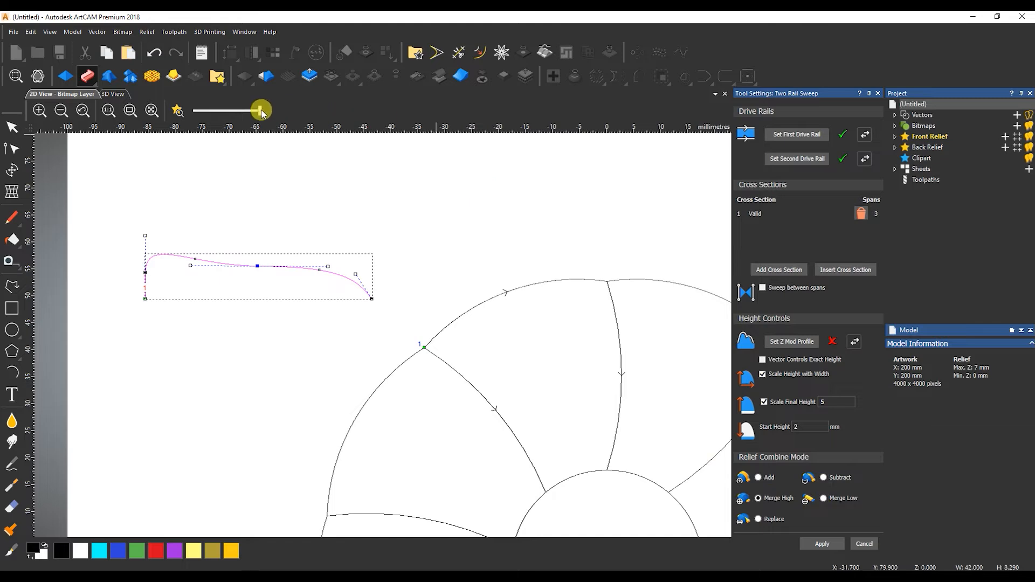
click(178, 110)
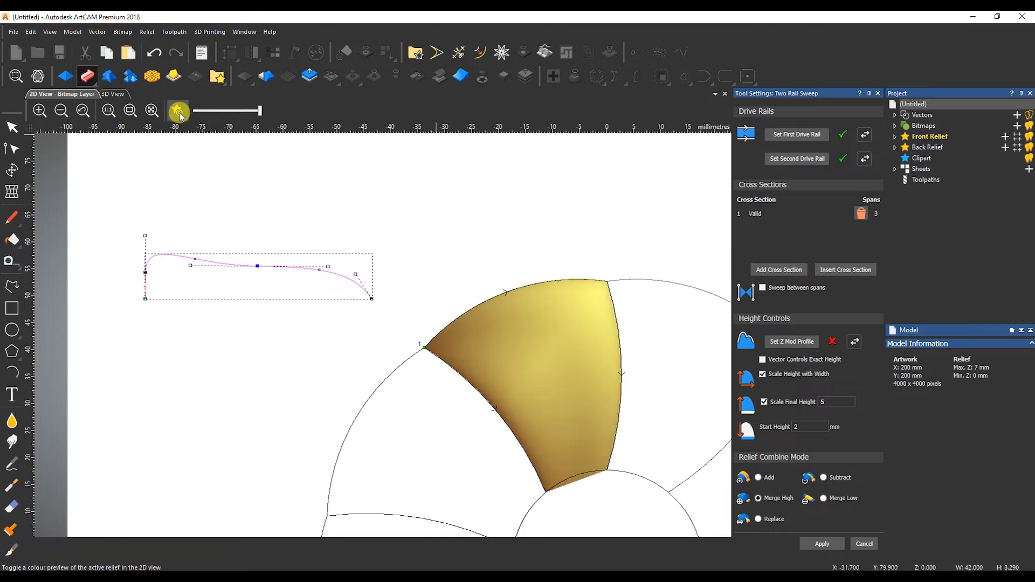
click(865, 544)
Ungroup the petal outlines and select the next petal together with the profile curve.
click(634, 318)
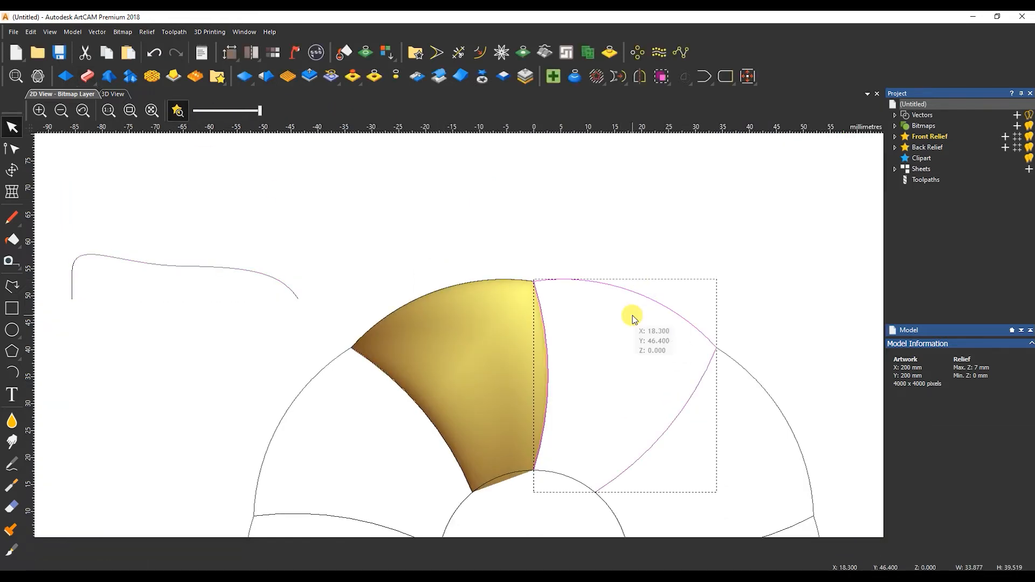
click(603, 309)
key(ctrl+u)
shift+click(133, 263)
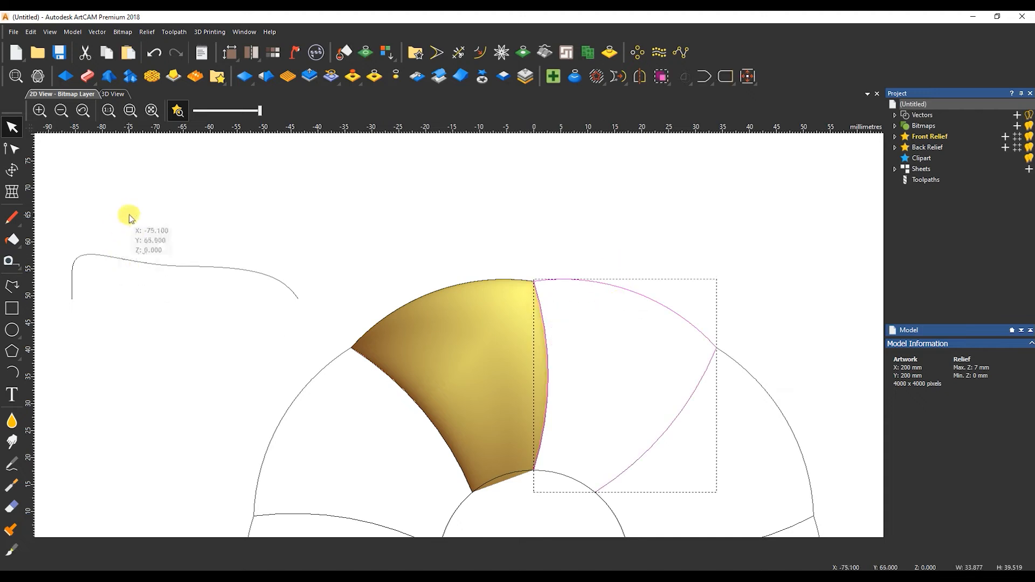
click(88, 76)
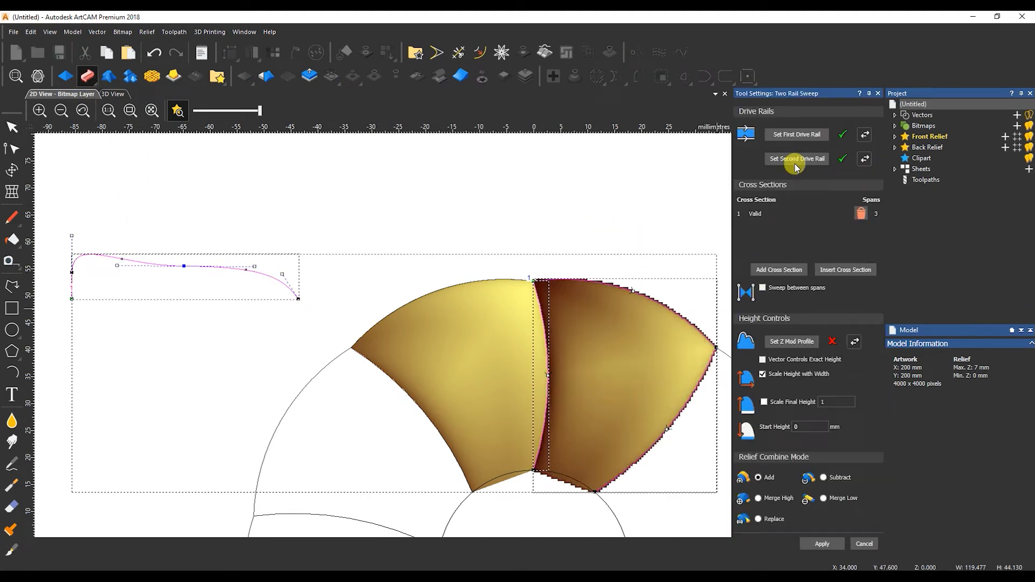
Sweep the second petal at 5 mm final and 2 mm start height, merged high.
click(764, 402)
click(833, 403)
text(5)
key(Tab)
text(2)
click(763, 374)
click(112, 95)
drag(487, 347, 257, 357)
click(41, 94)
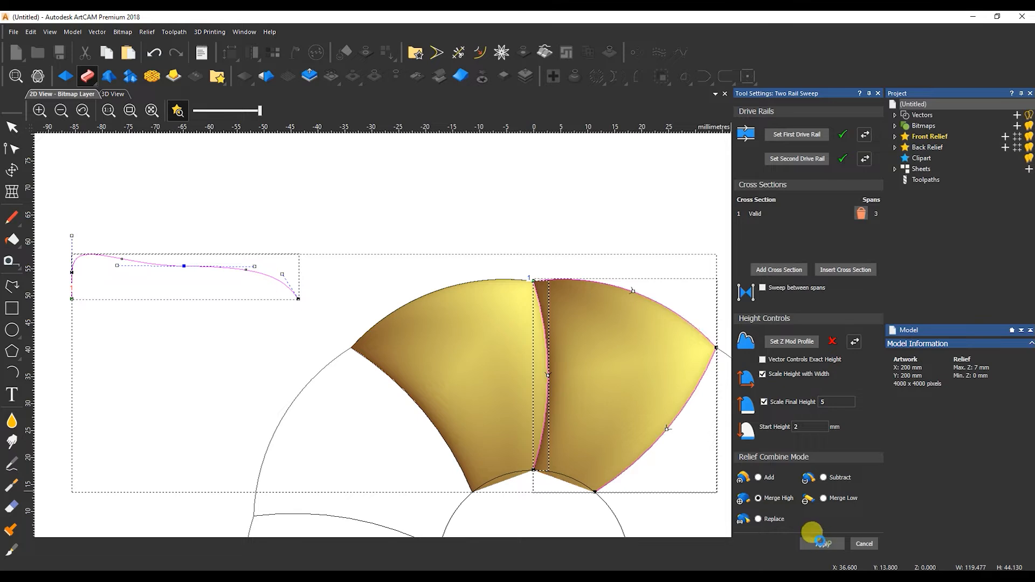
scroll(464, 354, down, 1)
click(586, 379)
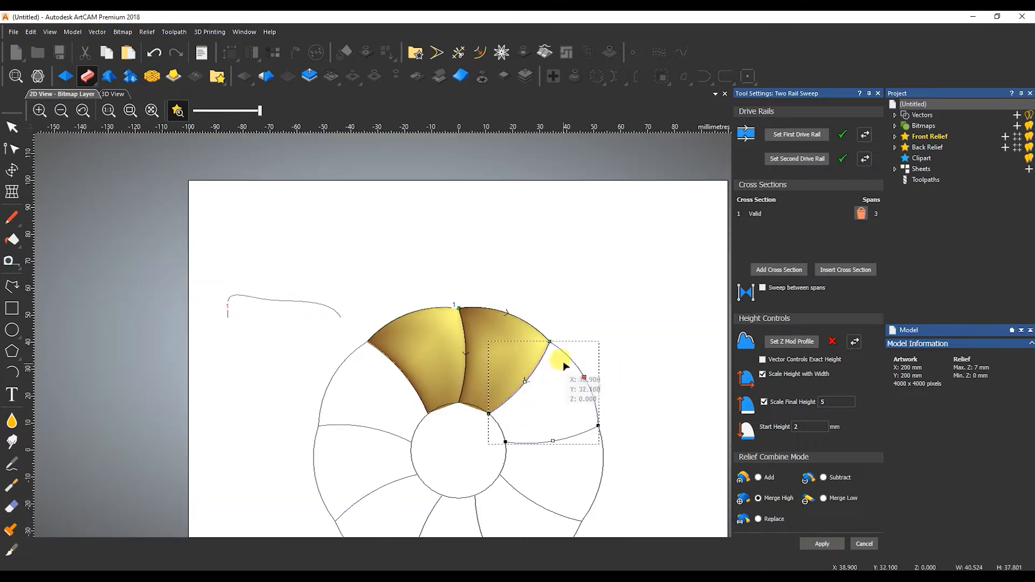
Close the previous sweep settings, try selecting petal outlines, and undo an accidental petal move.
right_click(566, 357)
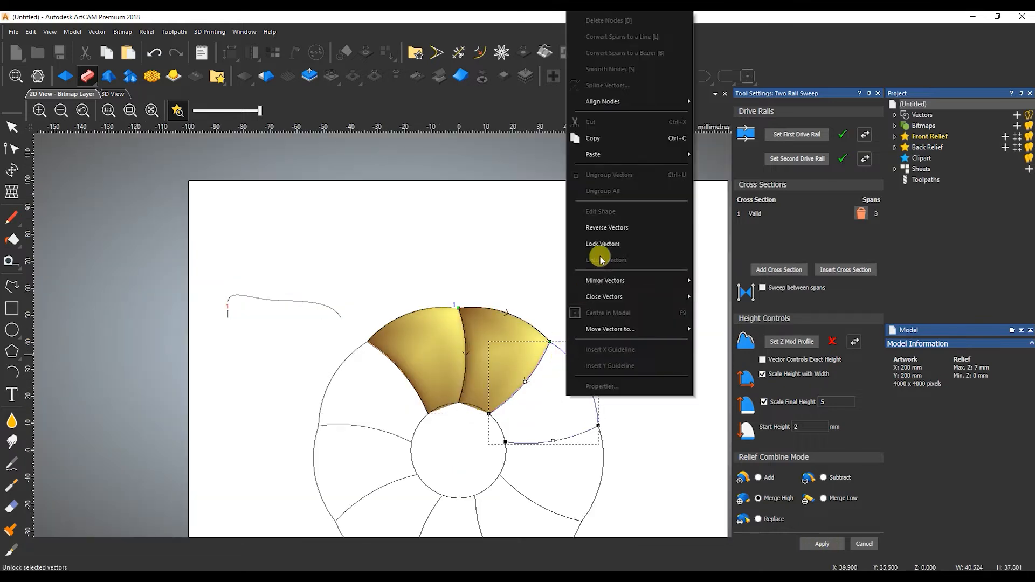
click(619, 196)
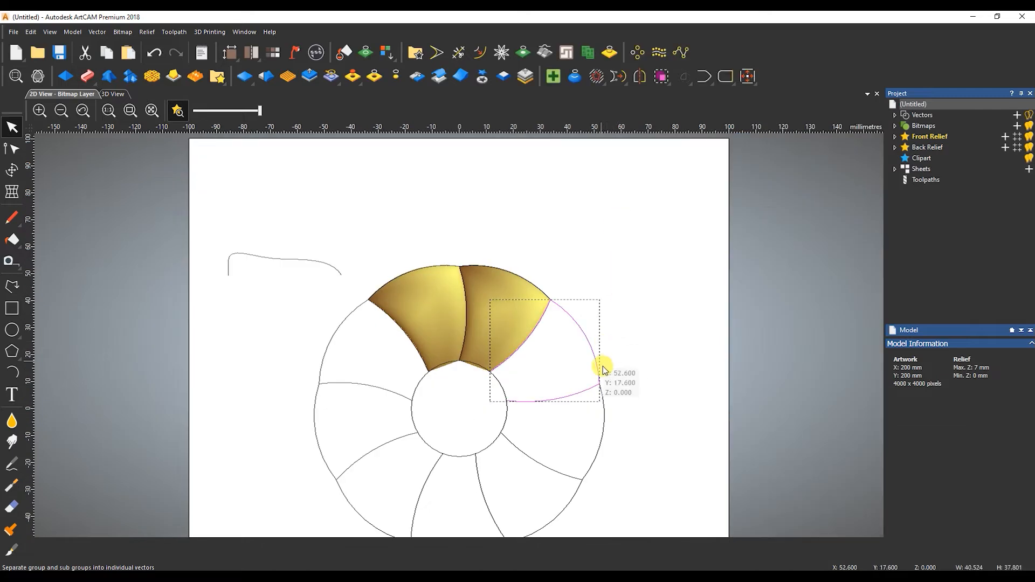
click(590, 446)
drag(594, 512, 547, 518)
drag(448, 491, 401, 503)
drag(378, 354, 302, 488)
scroll(365, 454, down, 2)
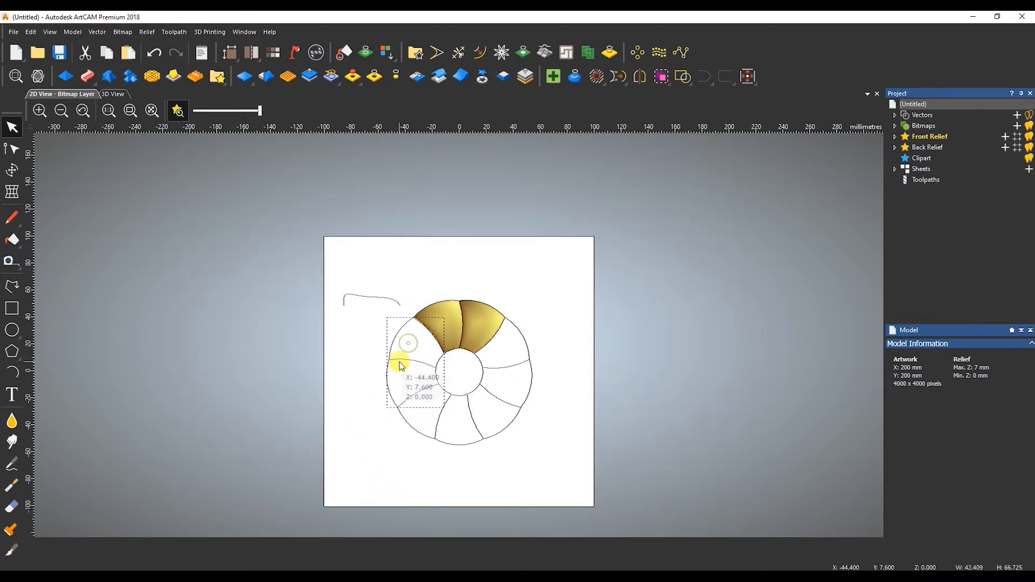
drag(408, 337, 366, 337)
key(ctrl+z)
click(399, 345)
Select the upper-right petal's edges and the small open profile curve for a Two Rail Sweep.
click(416, 432)
click(511, 341)
shift+click(375, 300)
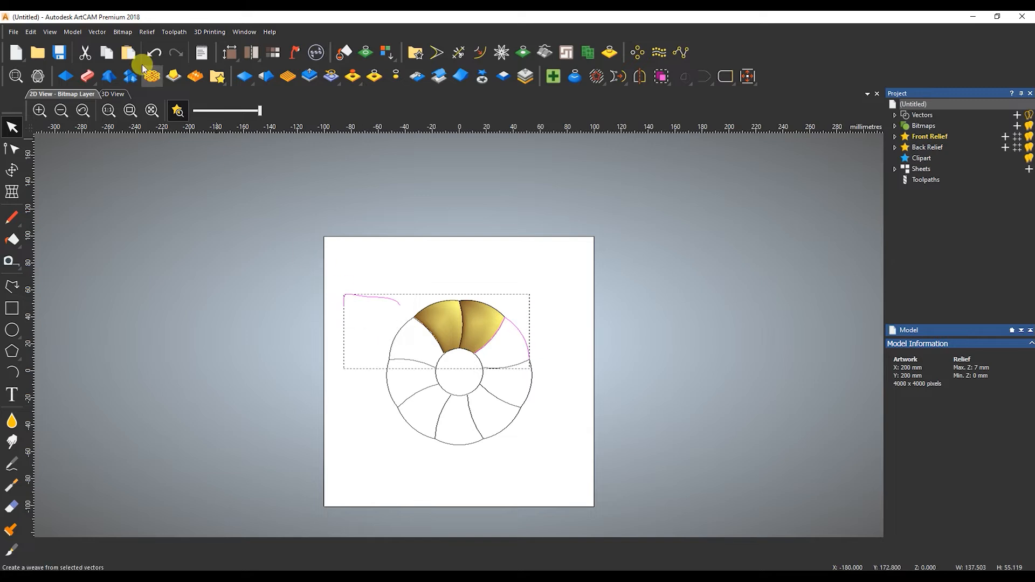
click(86, 76)
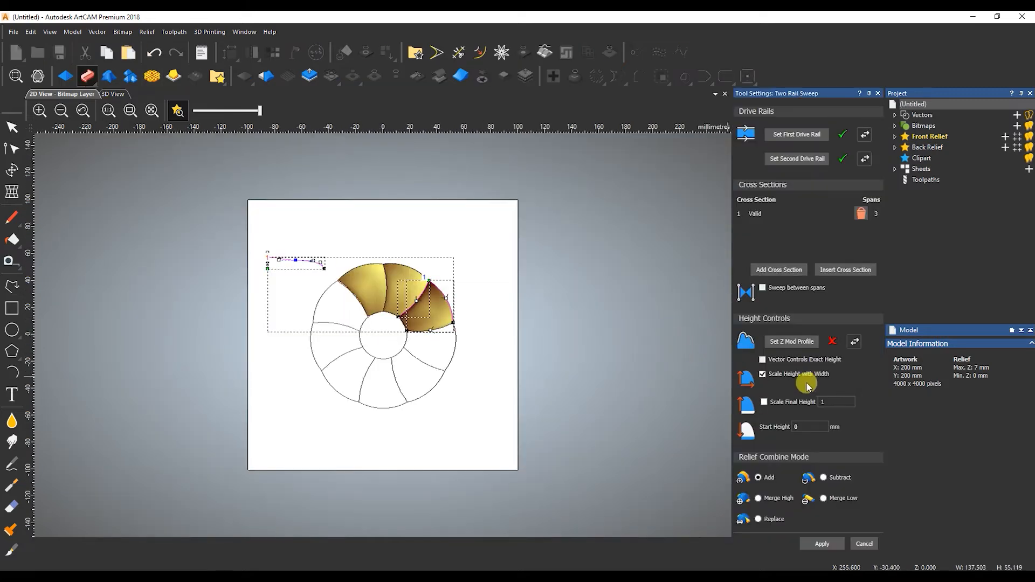
Sweep the petal with final height scaled to 5 and a 2 mm start height.
click(764, 402)
click(821, 402)
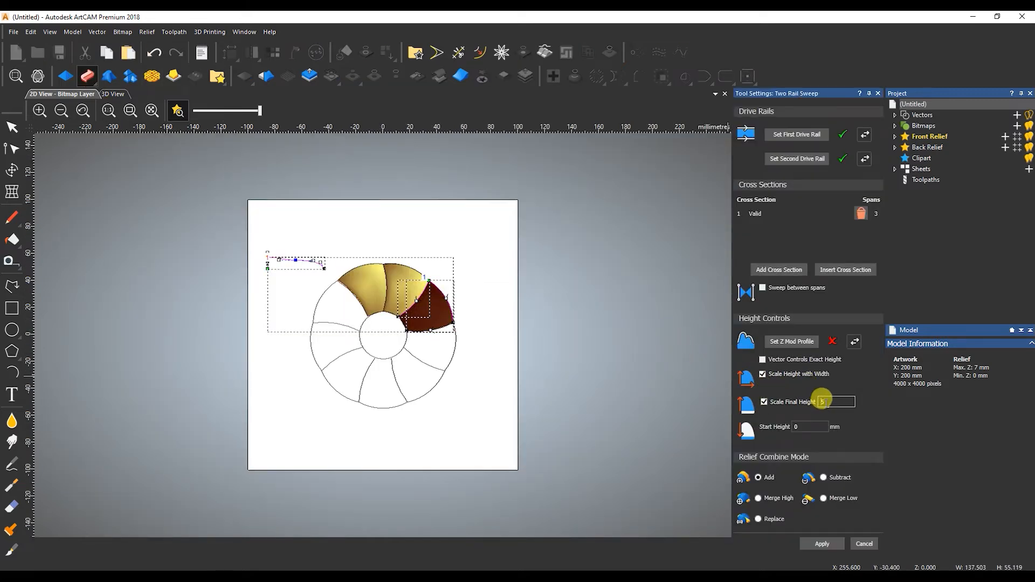
key(Tab)
text(2)
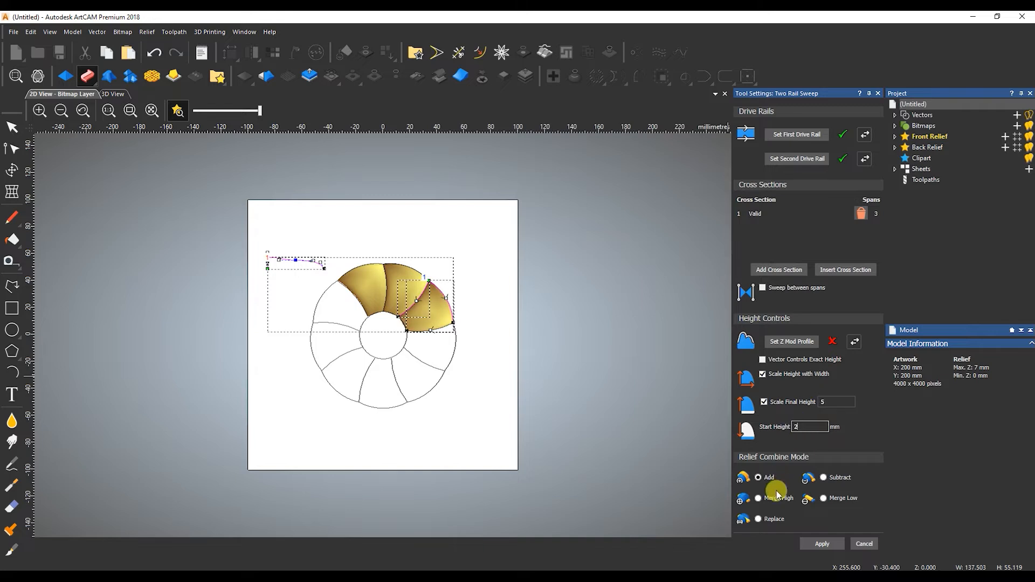
click(823, 545)
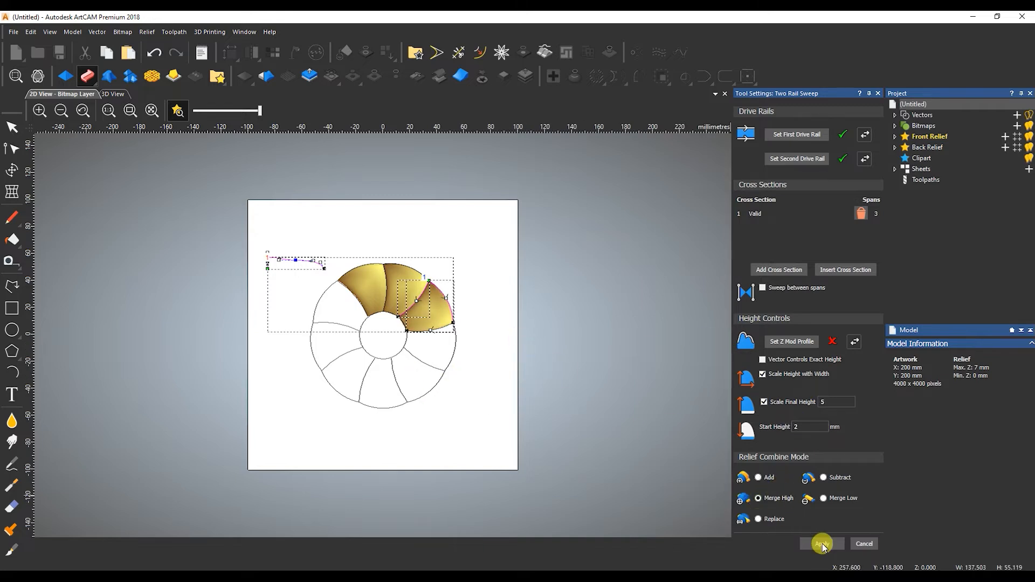
Set the next petal's curve as first drive rail and view the relief in 3D with vectors.
click(433, 338)
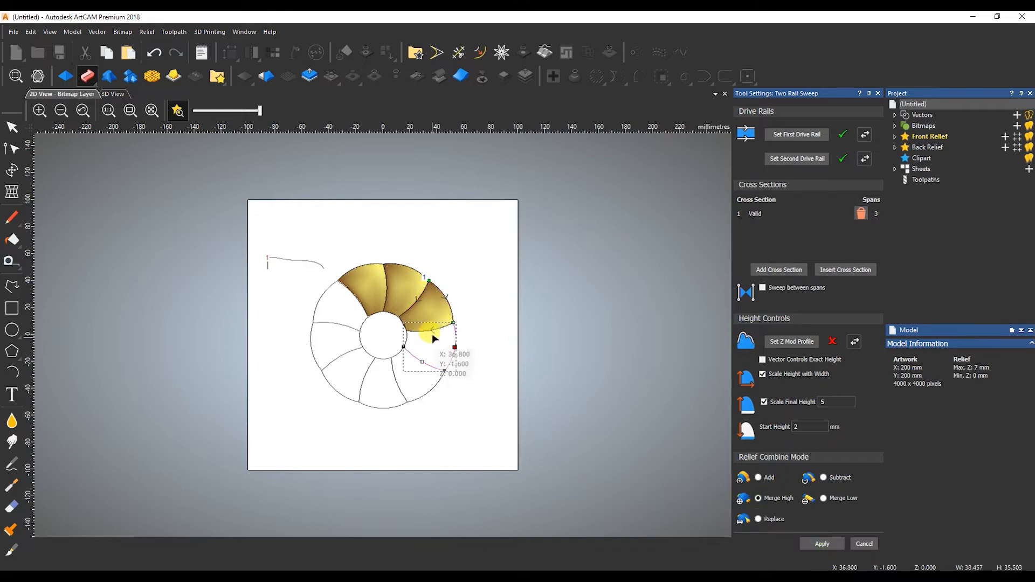
click(797, 139)
click(113, 95)
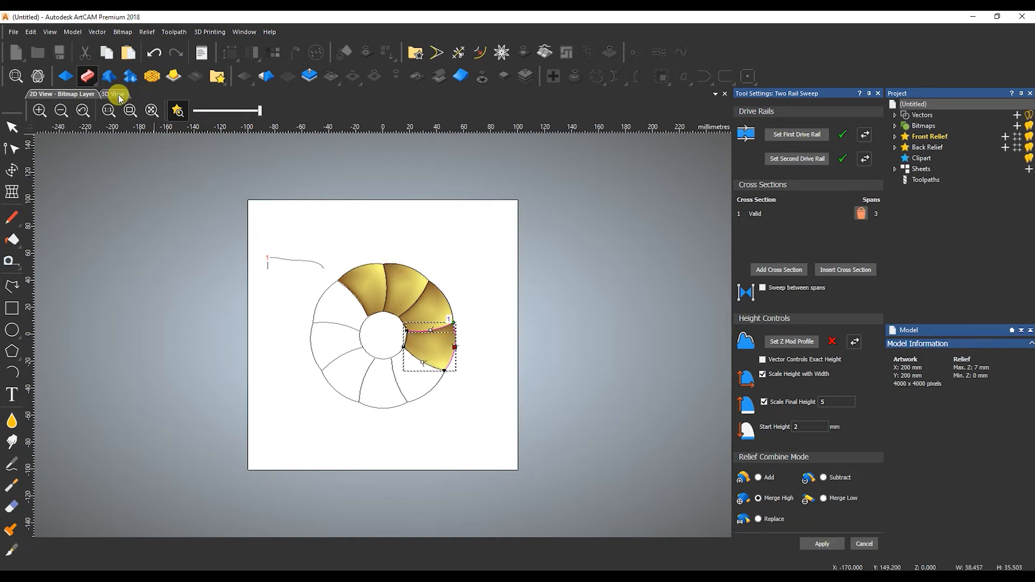
click(317, 111)
middle_drag(492, 298, 342, 323)
drag(342, 323, 372, 309)
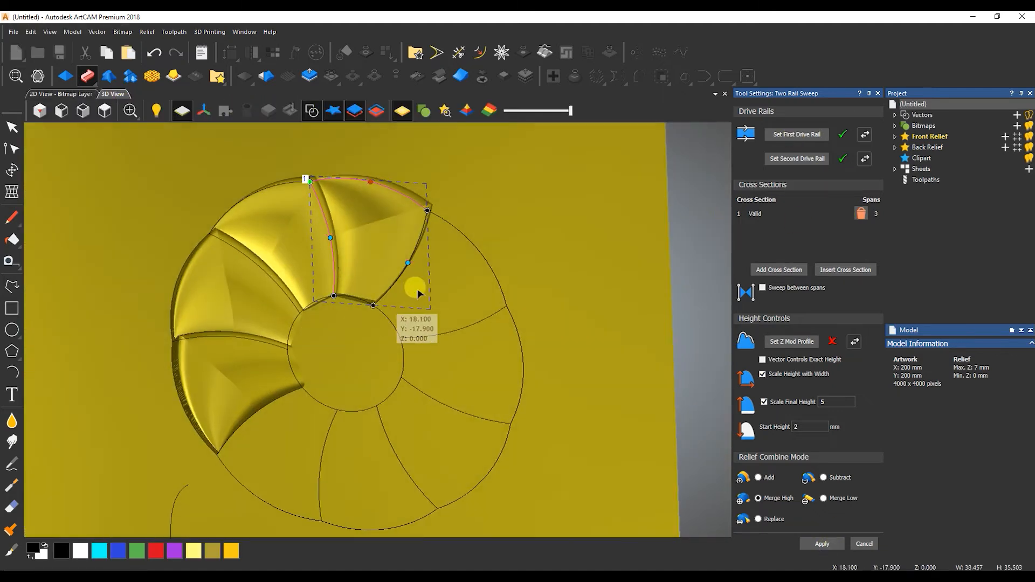
Set the next two right-side petals' arcs as drive rails and apply the sweep.
click(455, 232)
shift+click(420, 229)
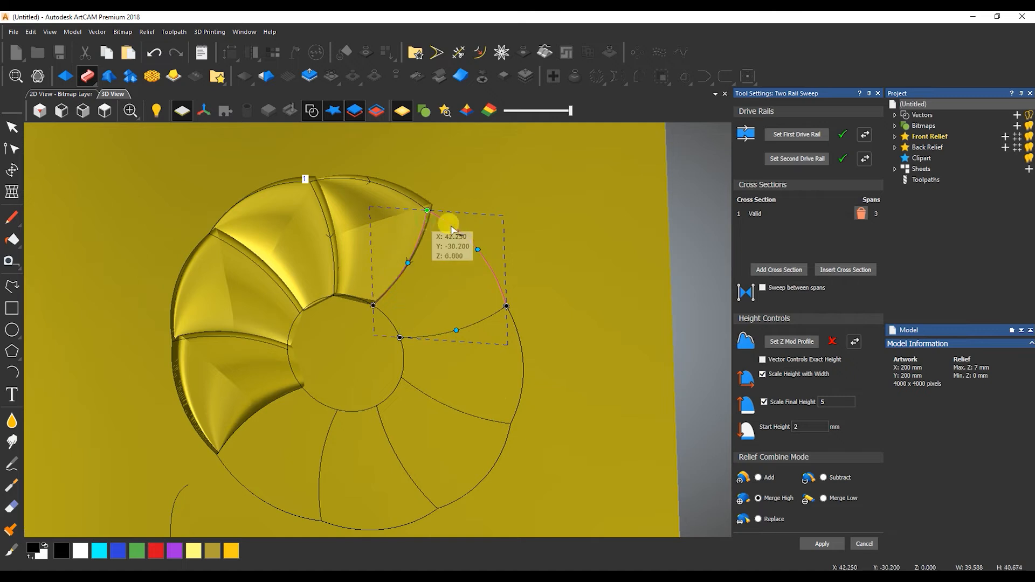
click(796, 135)
click(527, 331)
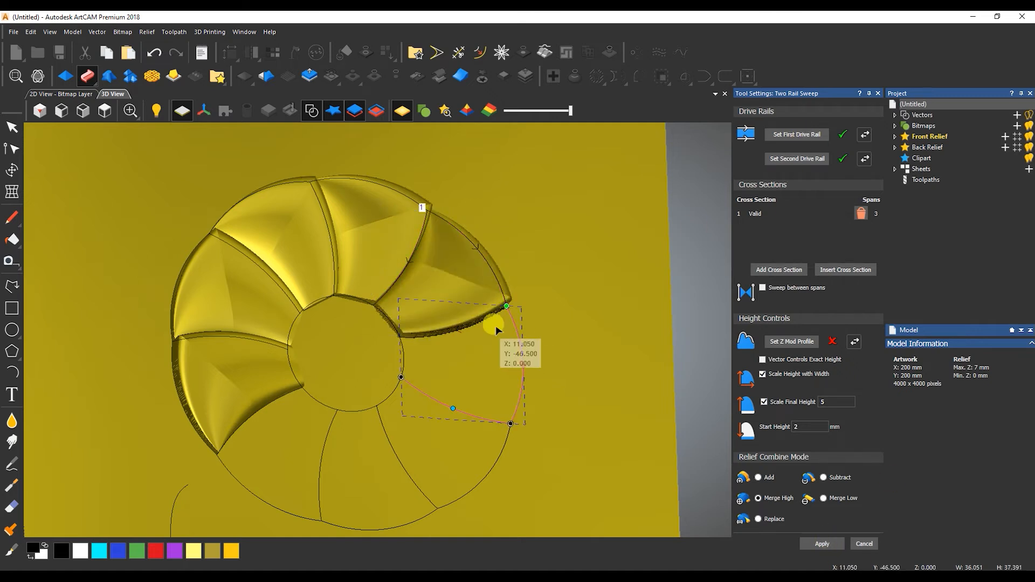
shift+click(487, 316)
click(797, 135)
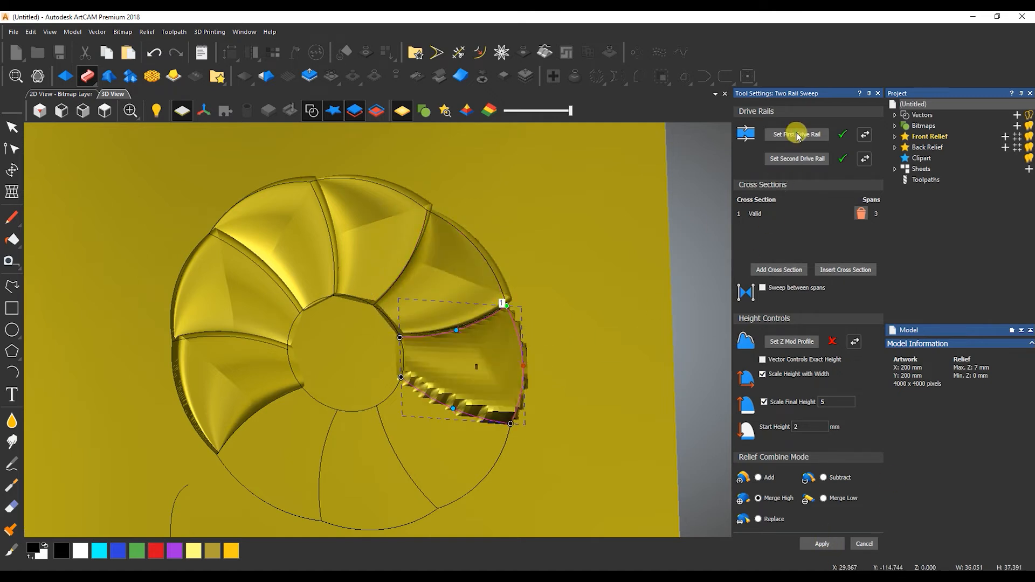
click(835, 547)
Select the following petals' rail arcs, reselecting edges after a slight view tilt.
click(474, 491)
shift+click(442, 403)
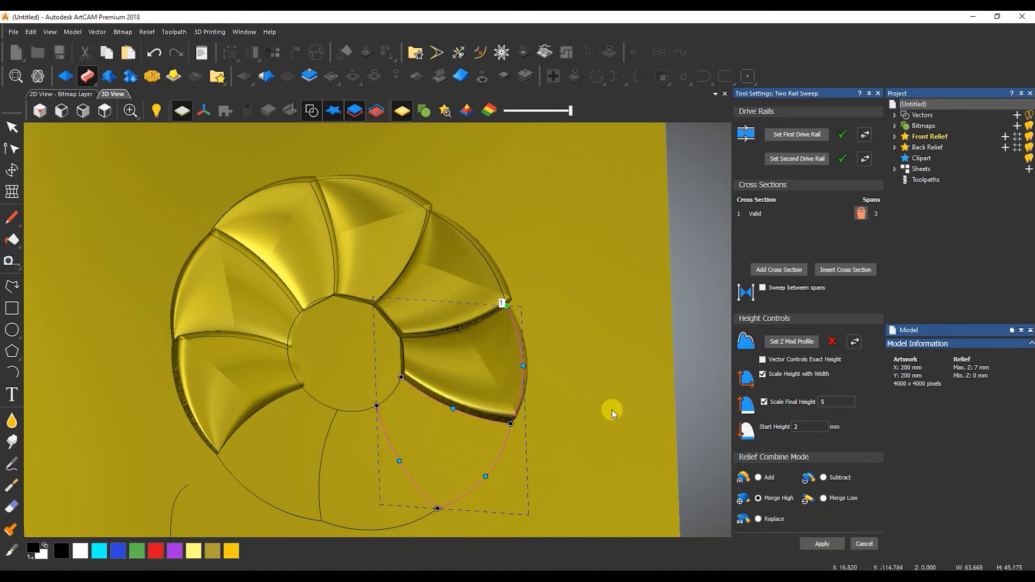
drag(422, 413, 406, 440)
click(497, 479)
click(492, 461)
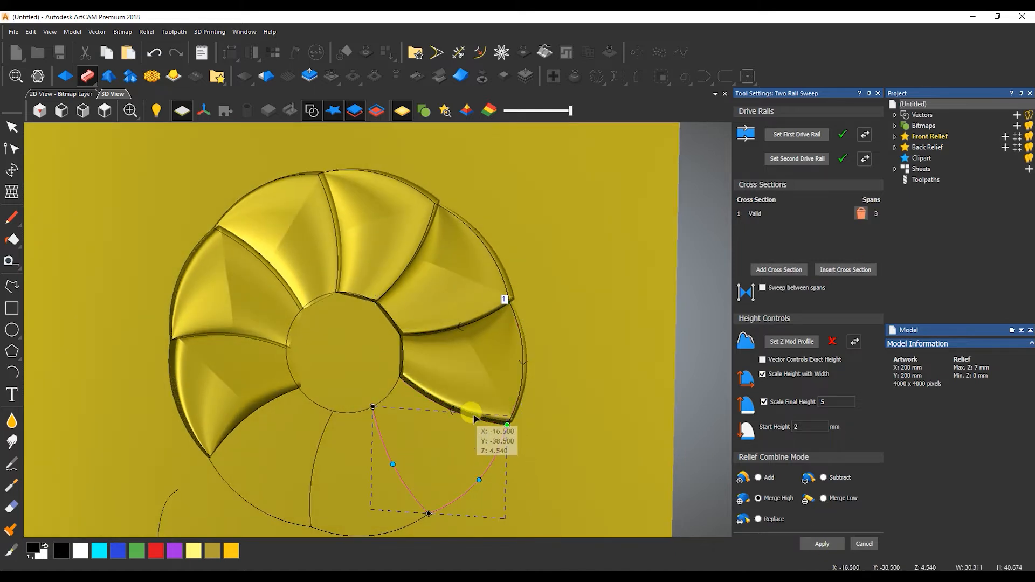
click(424, 466)
click(310, 492)
Select the lower-right petal's arcs and rotate the 3D view to the left.
scroll(416, 530, up, 10)
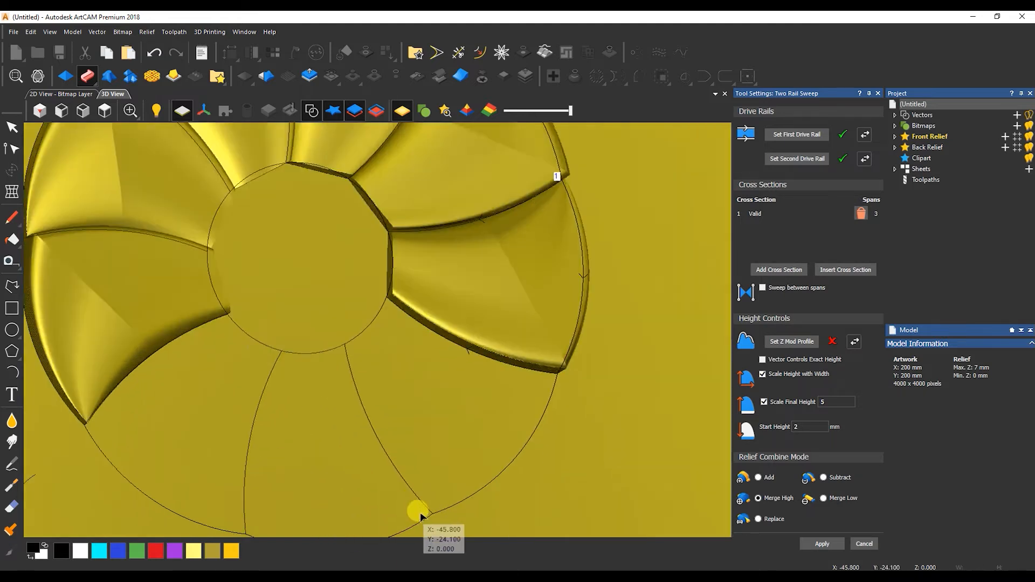
scroll(349, 323, down, 5)
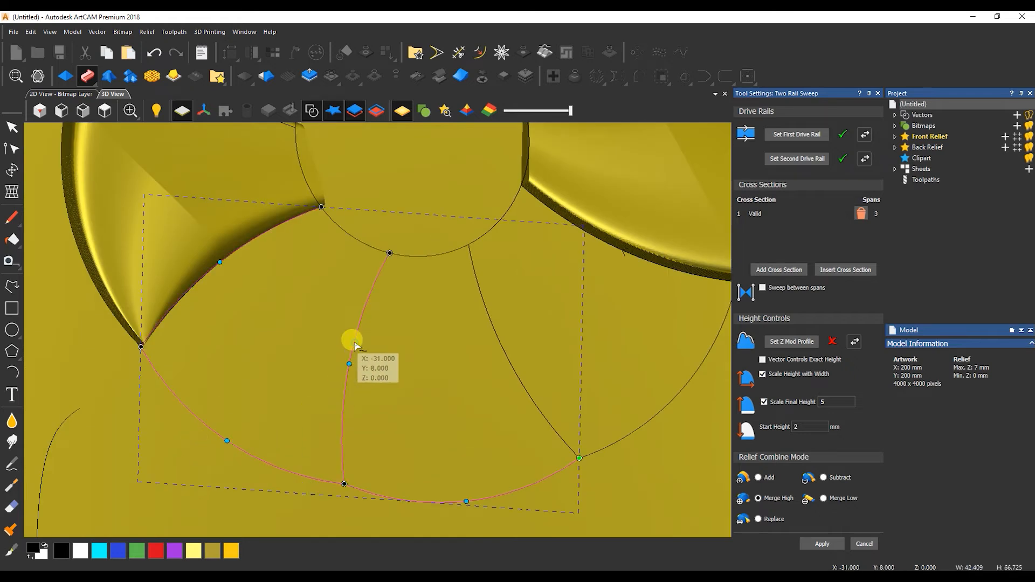
click(369, 366)
scroll(573, 352, down, 2)
click(633, 360)
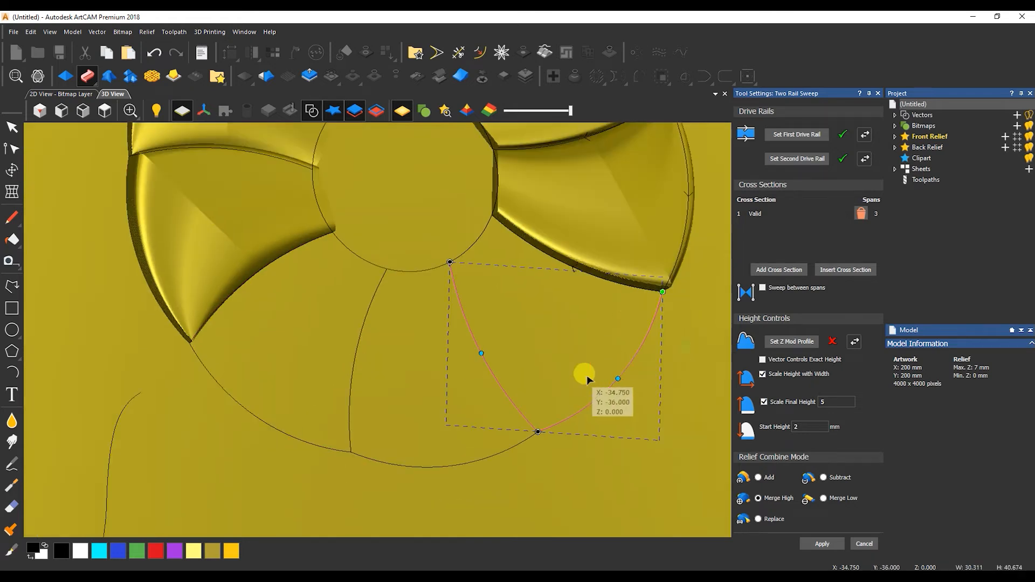
drag(580, 269, 244, 335)
drag(313, 348, 405, 393)
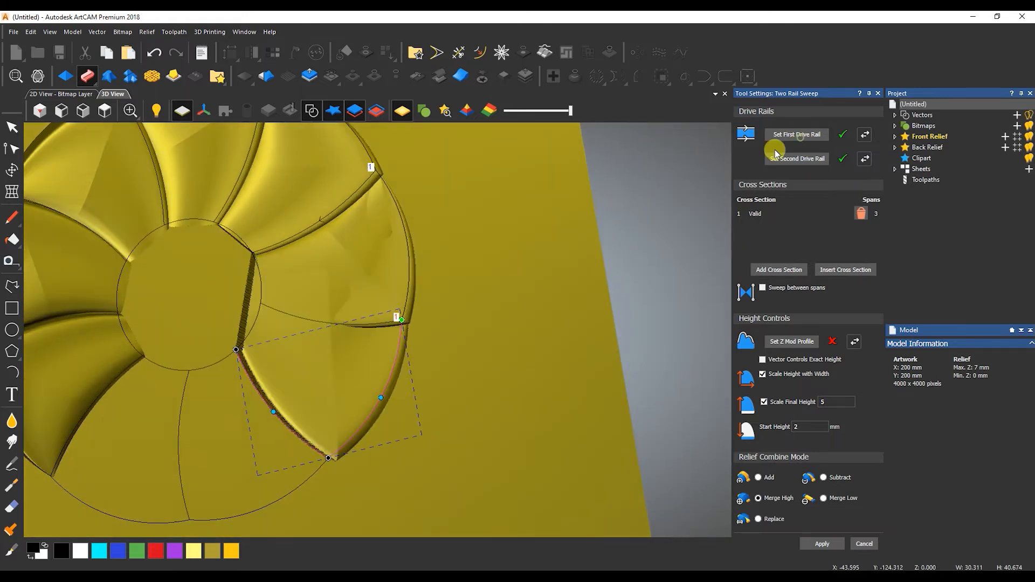
Select the lower petal's curves and reassign them as first and second drive rails.
scroll(377, 321, up, 4)
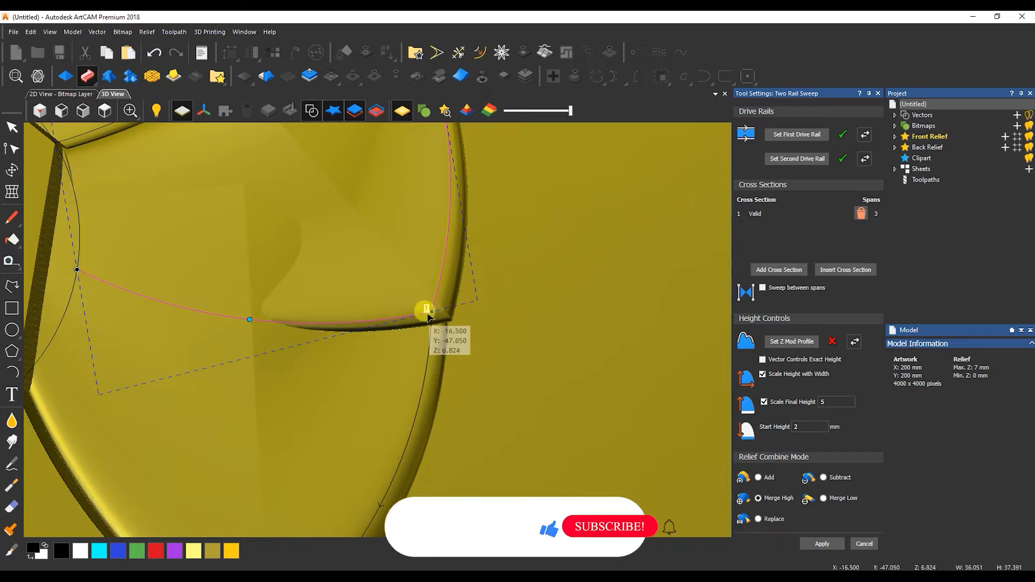
click(428, 313)
click(430, 324)
shift+click(411, 317)
click(801, 135)
click(781, 161)
scroll(340, 386, down, 2)
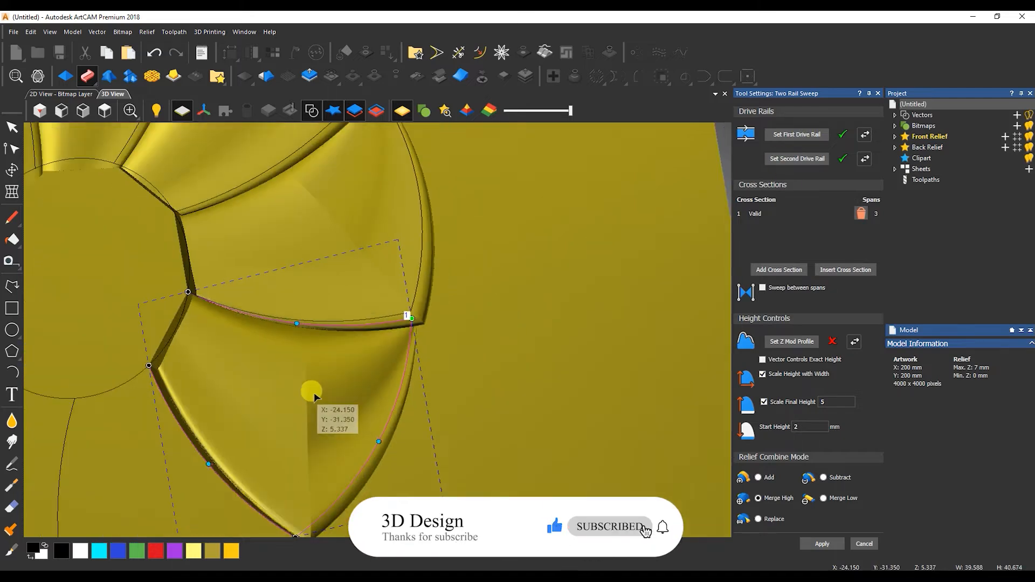
scroll(331, 411, down, 2)
middle_drag(372, 412, 546, 325)
Reset the next lower petal's drive rails to its edge and inner curve, and apply the sweep.
click(388, 468)
shift+click(457, 421)
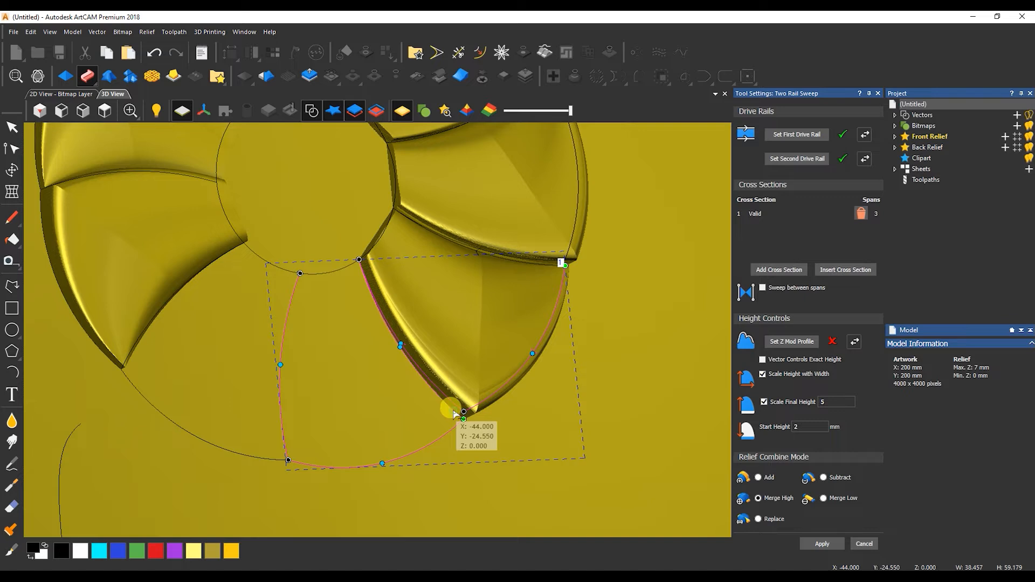
click(382, 467)
shift+click(448, 405)
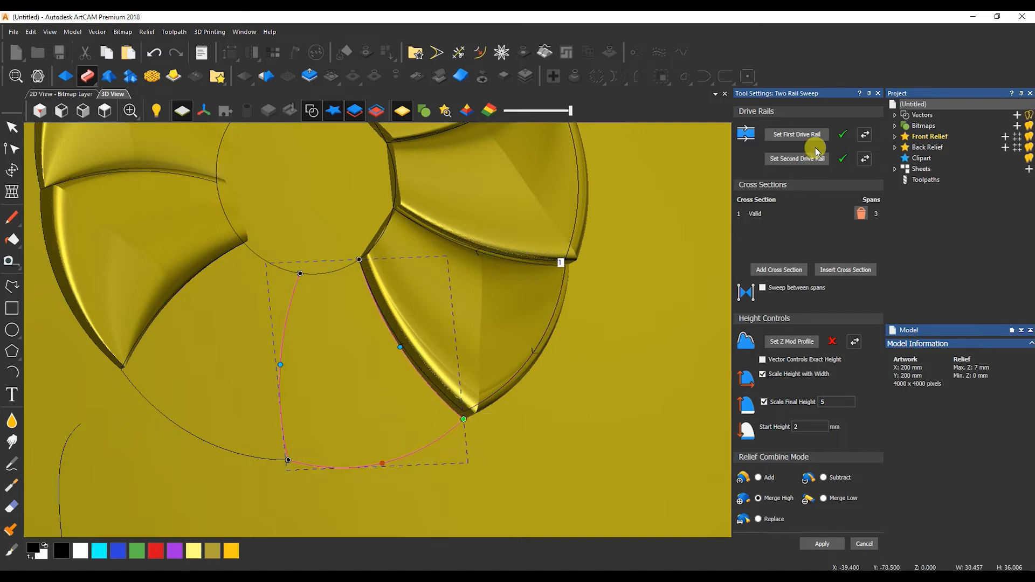
click(811, 136)
middle_drag(378, 366, 427, 296)
click(817, 546)
Sweep the left petal, close the Two Rail Sweep panel, and view the flower top-down.
click(460, 444)
click(814, 134)
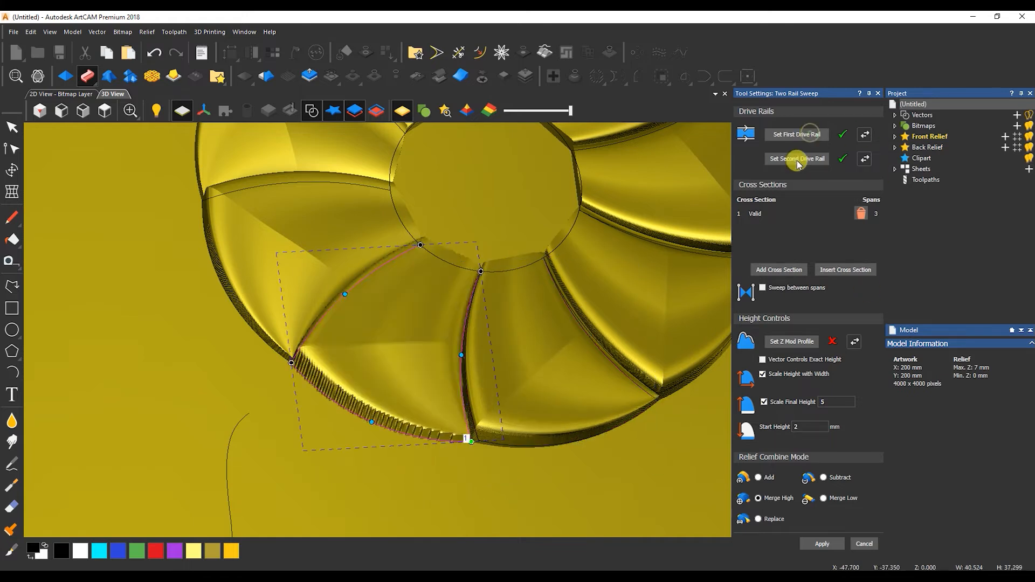
click(822, 543)
click(864, 544)
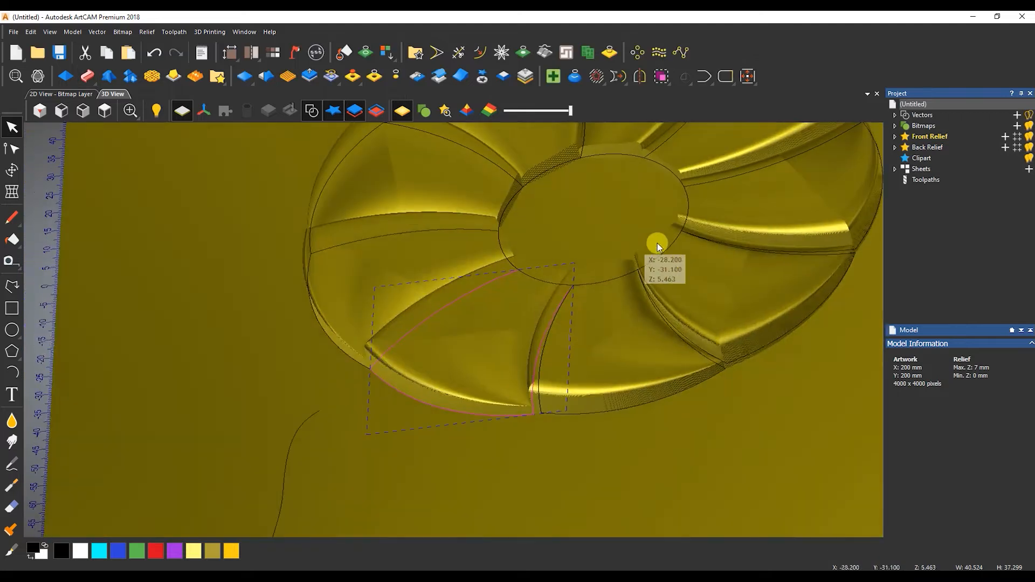
drag(657, 247, 454, 312)
scroll(475, 240, down, 4)
scroll(454, 311, up, 3)
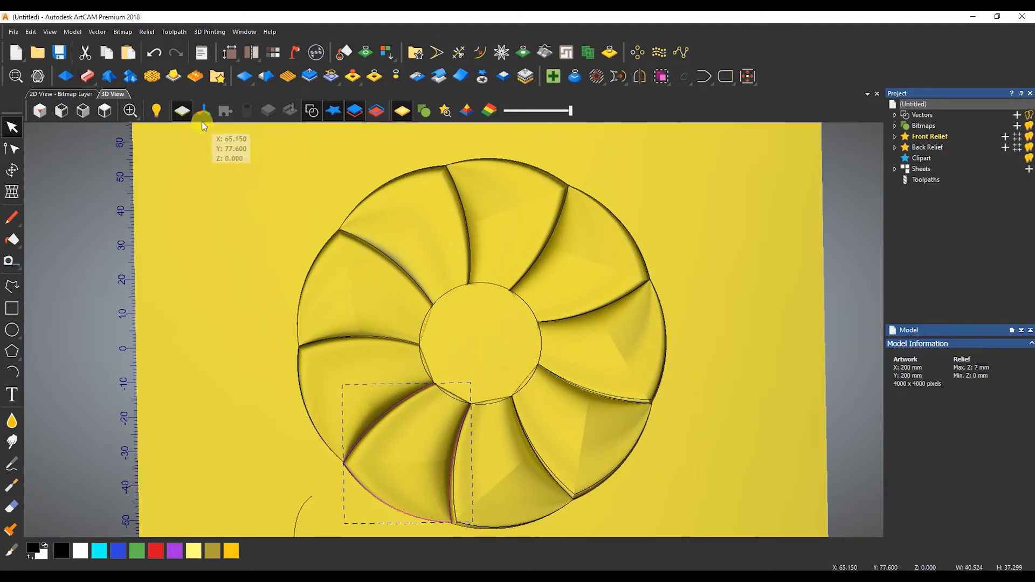
Hide the vectors, add Relief Layer 1 under Front Relief, and return to 2D.
click(312, 111)
drag(459, 248, 504, 381)
click(896, 137)
click(1005, 137)
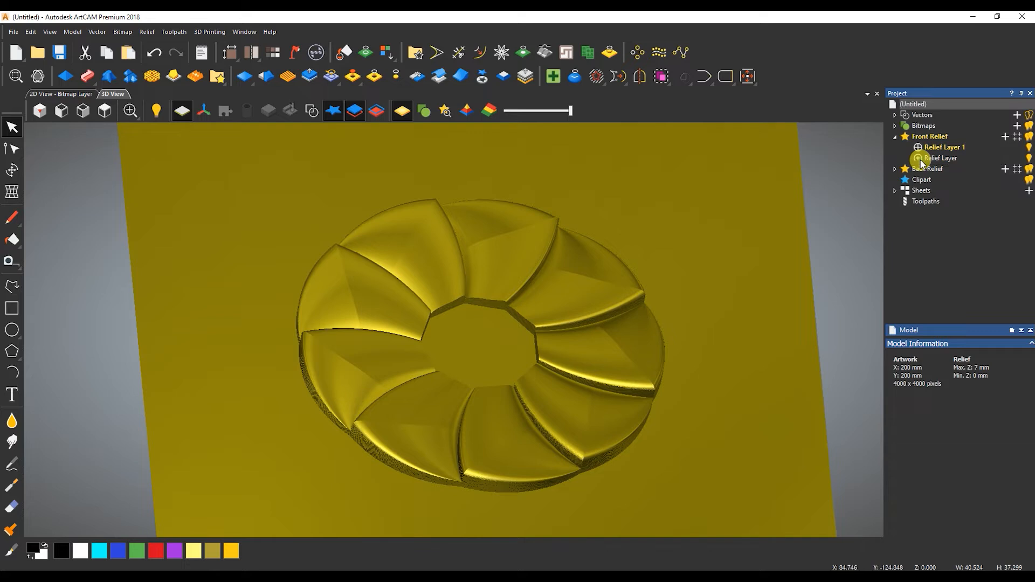
click(75, 94)
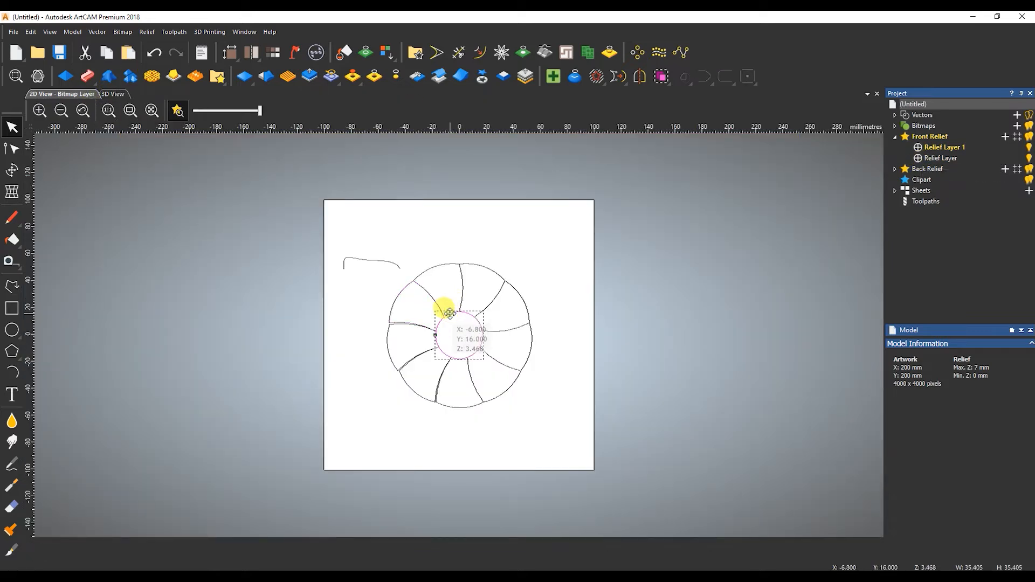
Give the centre circle a Round profile with 2 mm start height, merging high, and apply it.
double_click(452, 318)
click(763, 132)
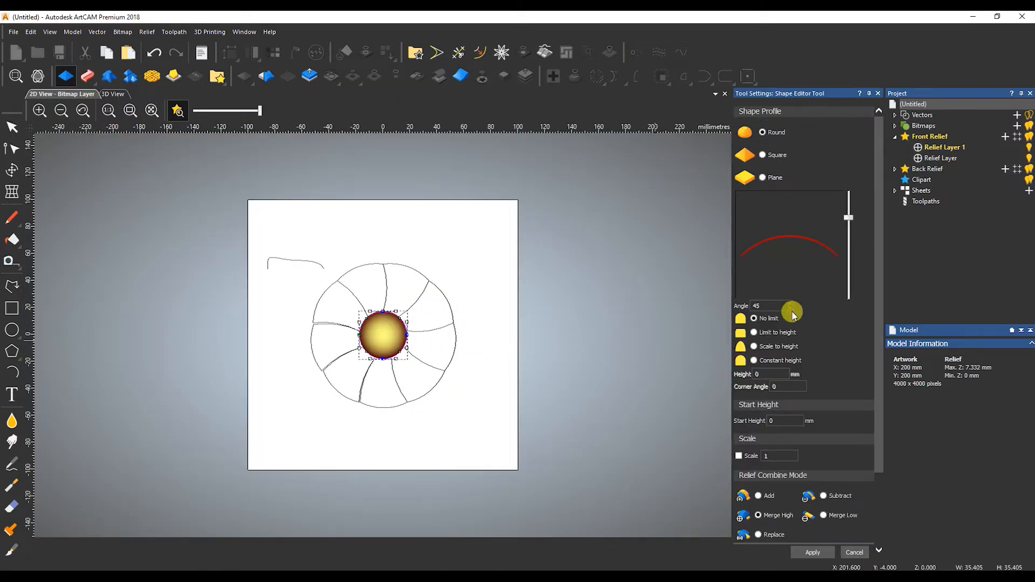
text(60)
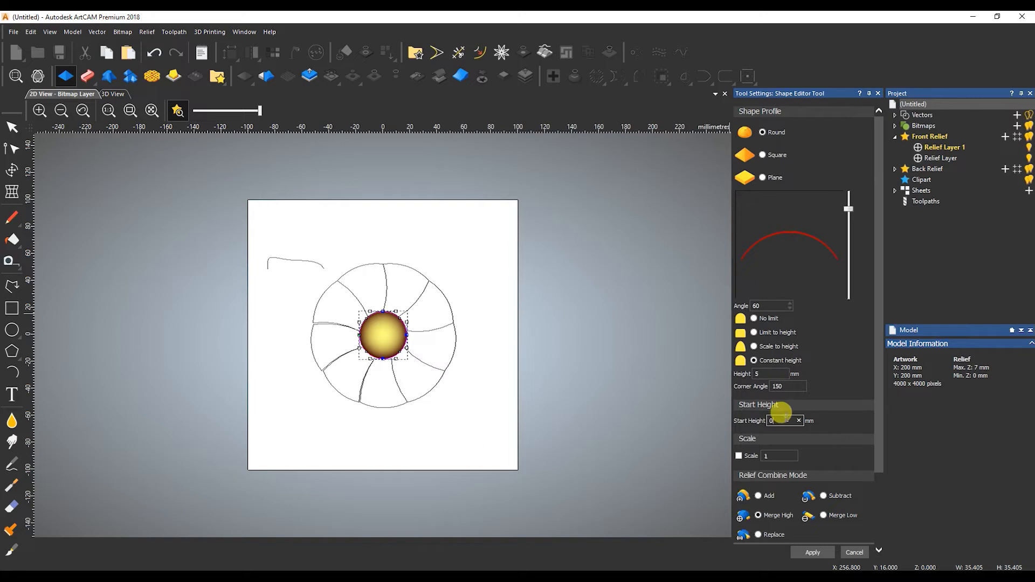
text(2)
click(113, 93)
scroll(404, 334, up, 5)
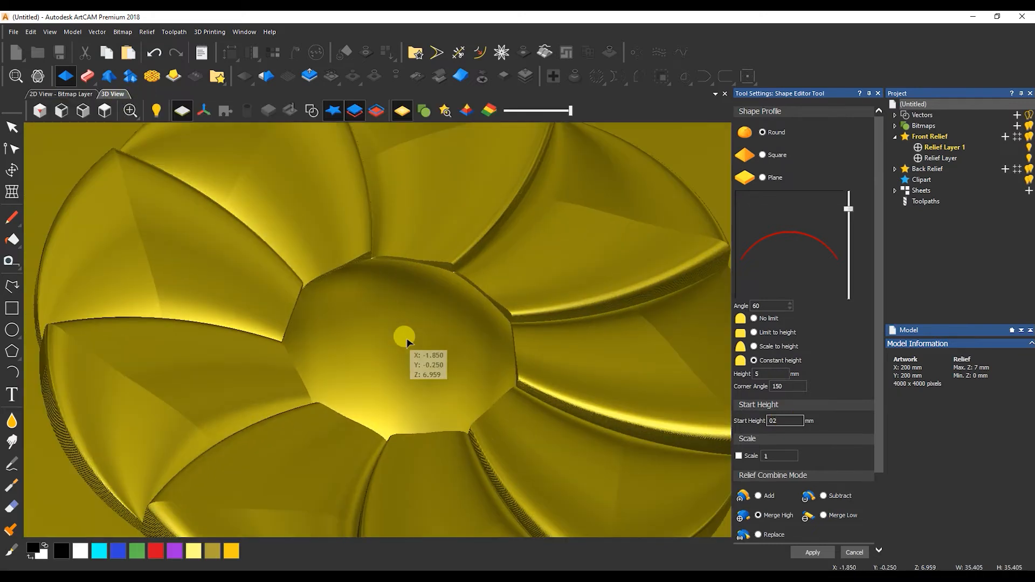
drag(346, 271, 363, 305)
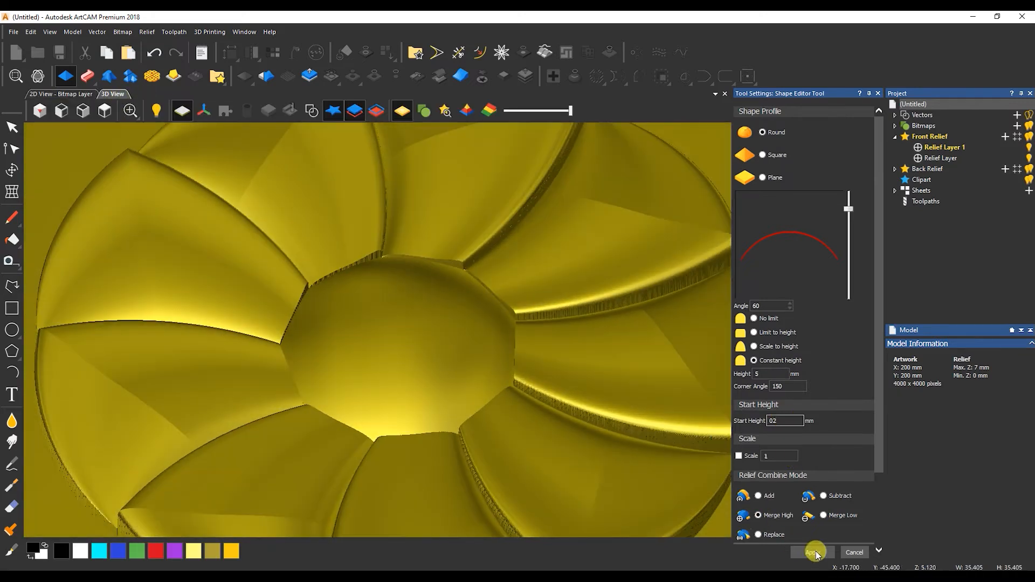
click(856, 553)
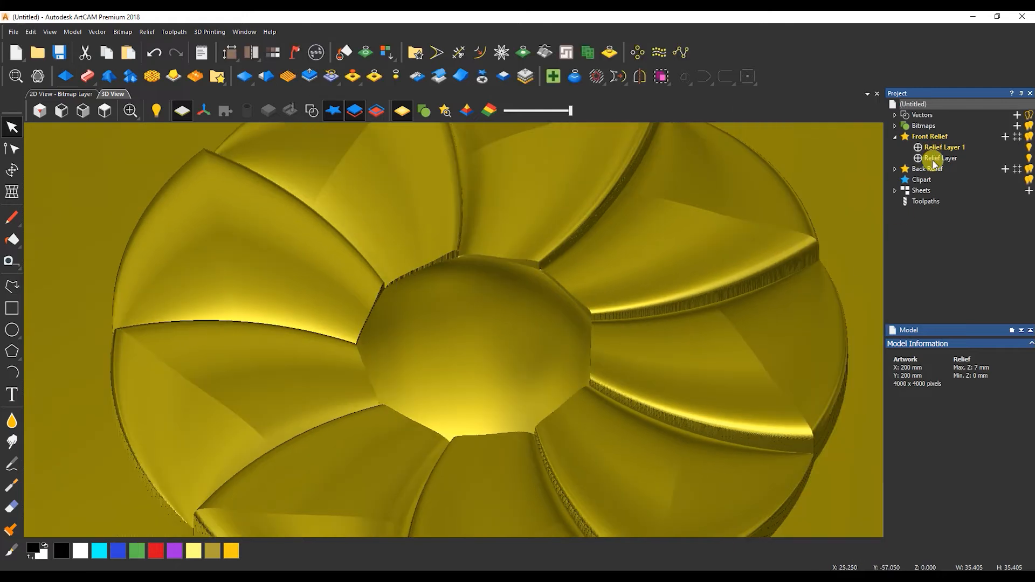
Make Relief Layer active and set a reversed radial fade in Fade Relief.
click(71, 94)
click(949, 158)
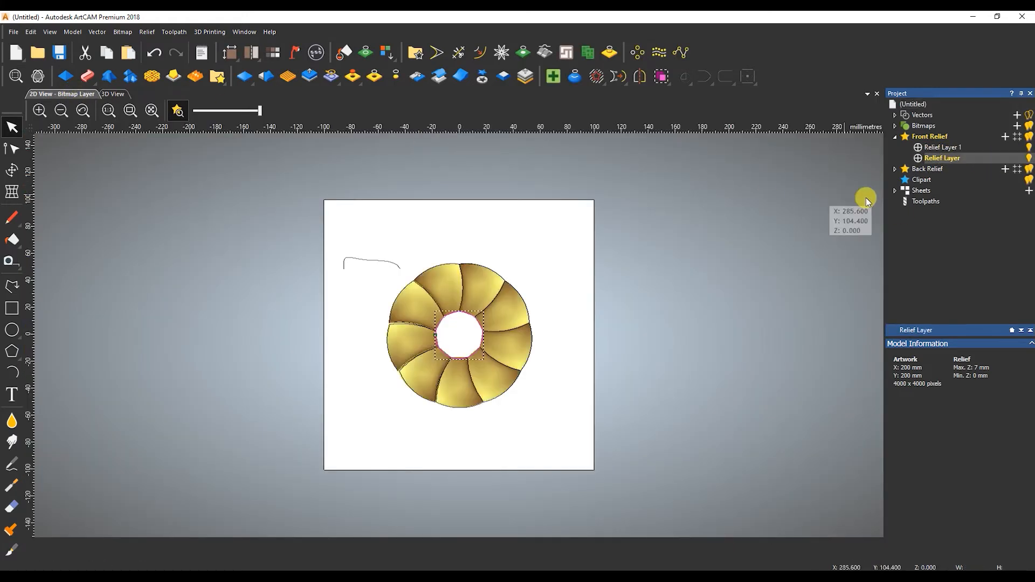
click(458, 78)
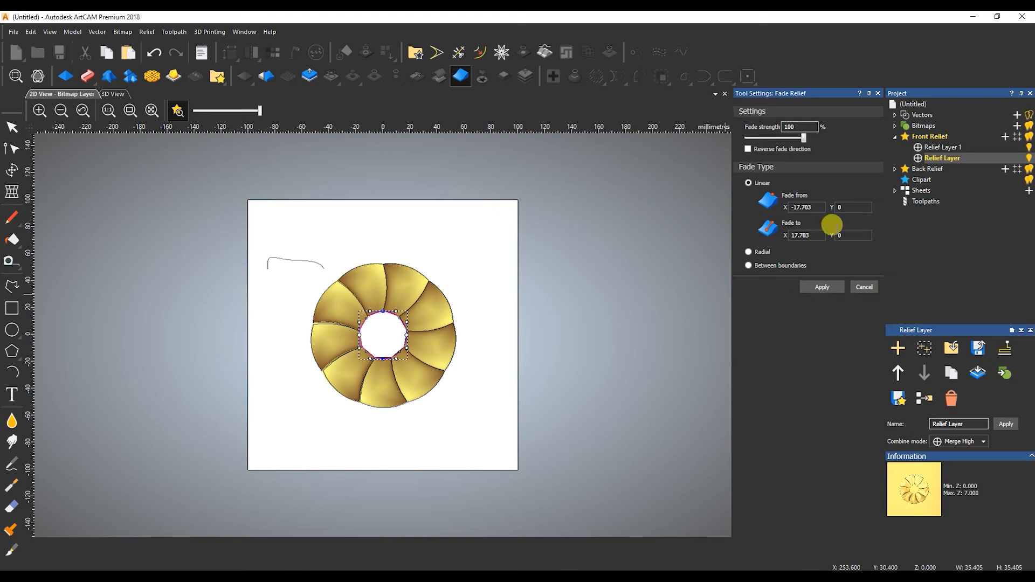
click(749, 252)
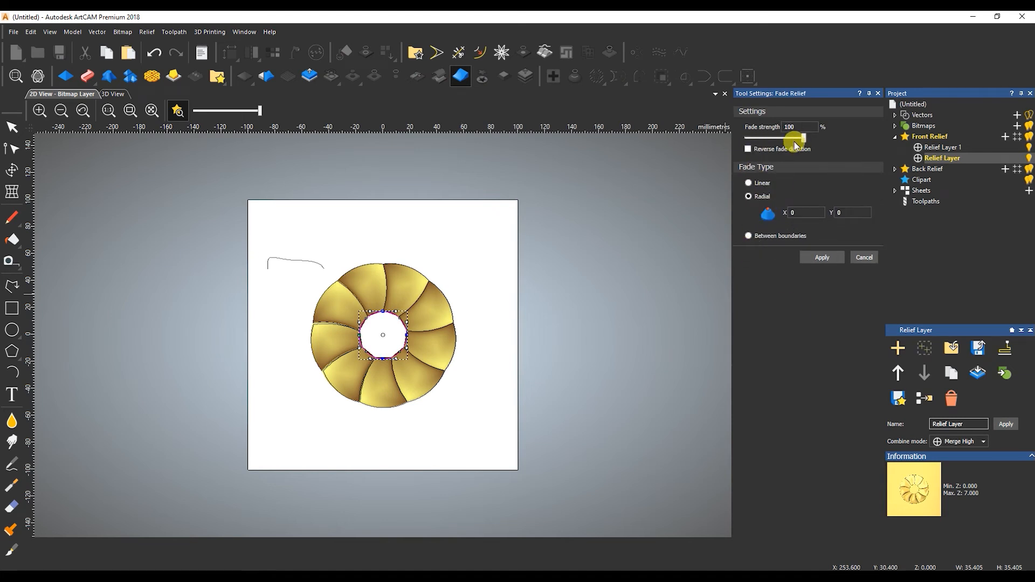
click(423, 255)
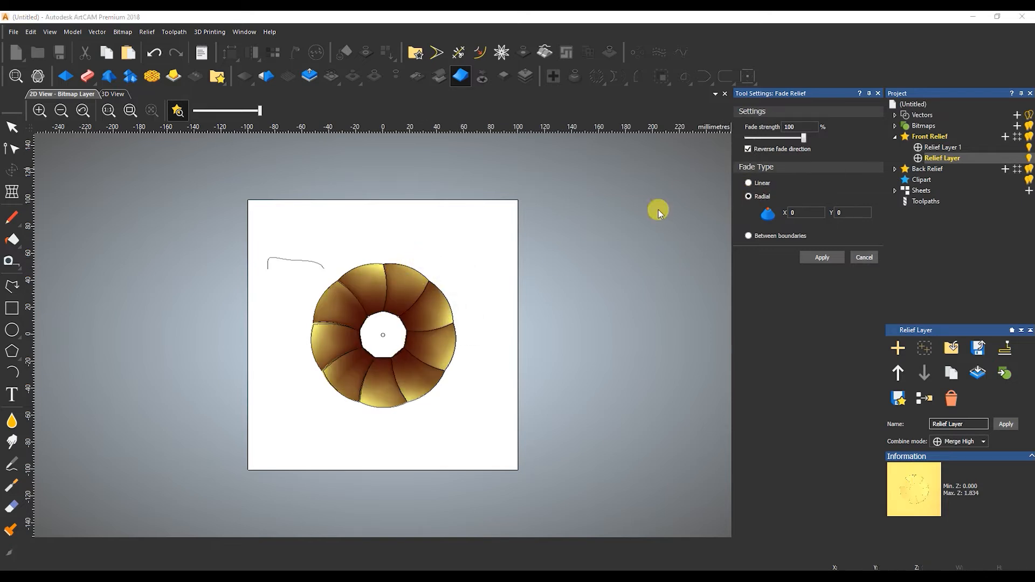
click(748, 151)
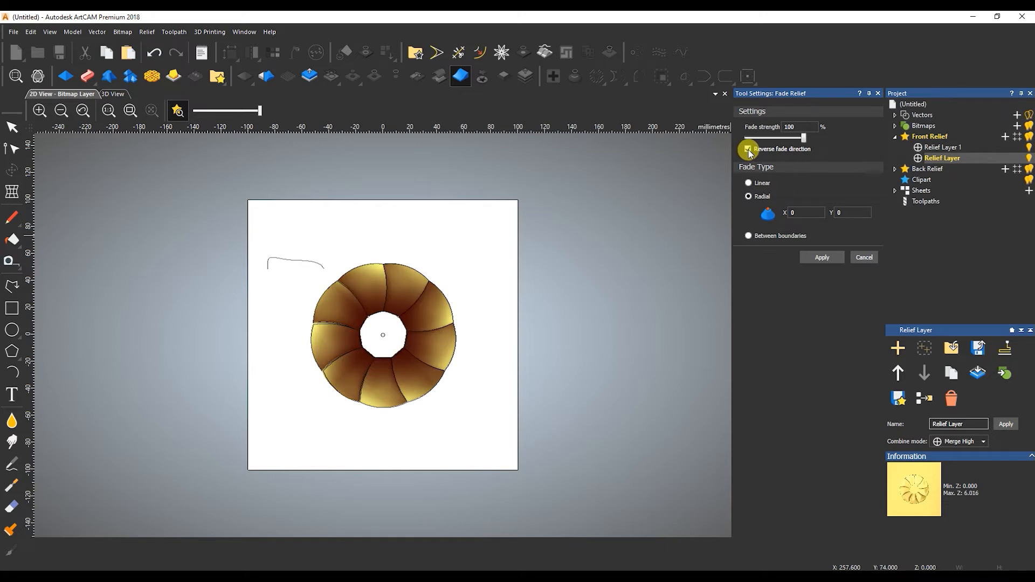
Check the fade in 3D, flip its direction again, and lower the strength to 73%.
click(116, 94)
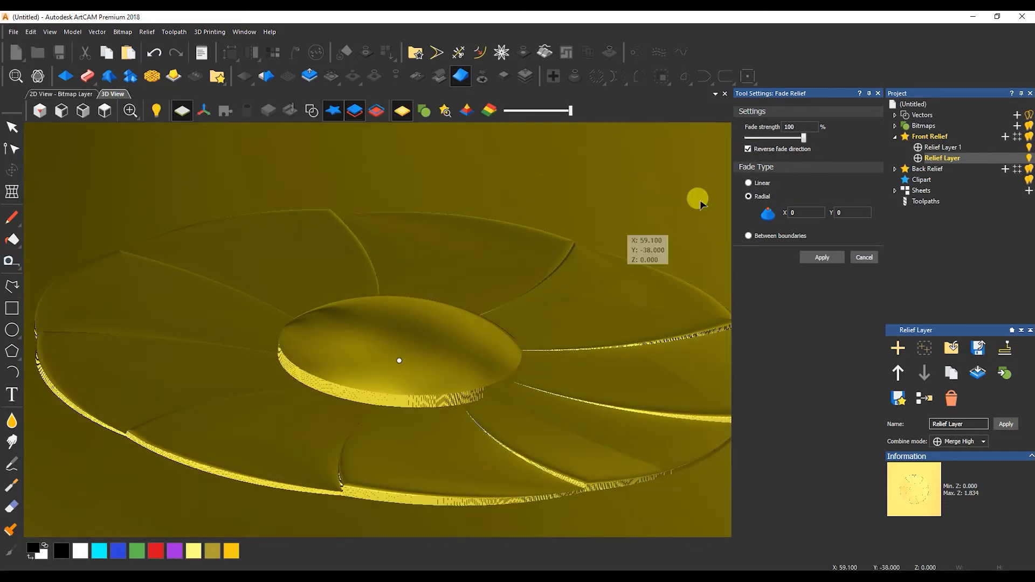
click(749, 150)
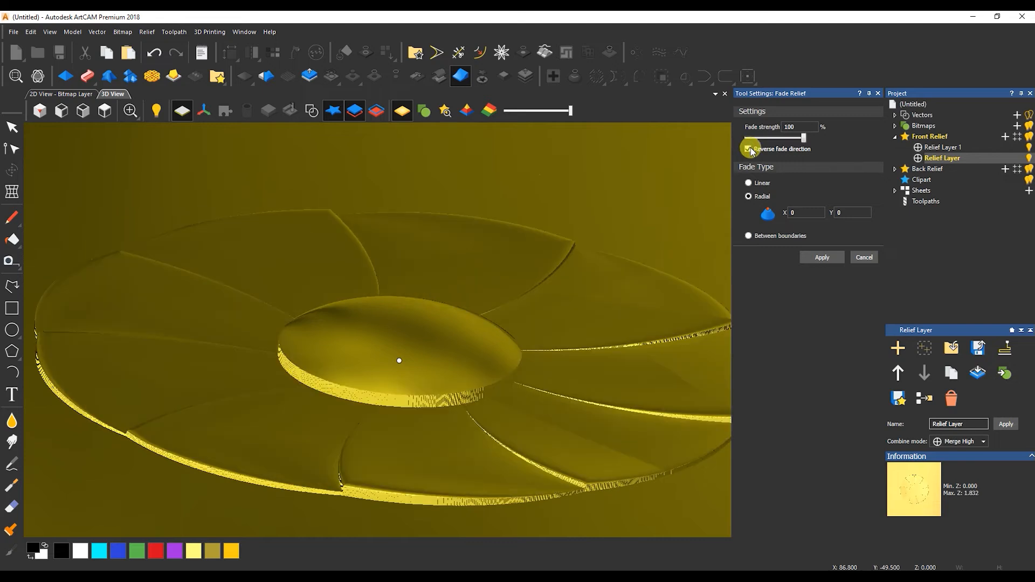
mouse_move(806, 139)
mouse_down()
mouse_move(781, 146)
mouse_move(788, 139)
mouse_up()
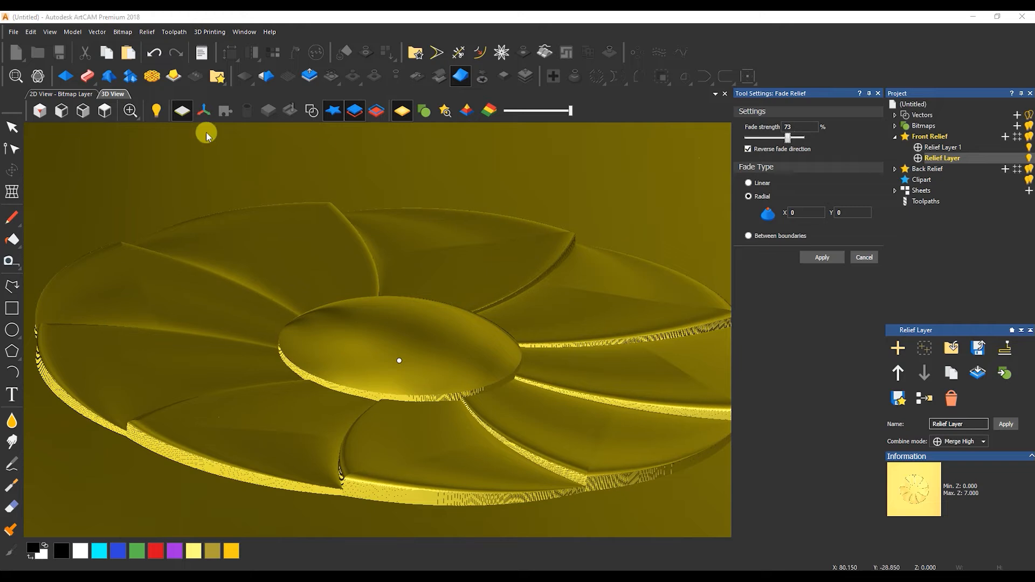
click(83, 96)
click(11, 330)
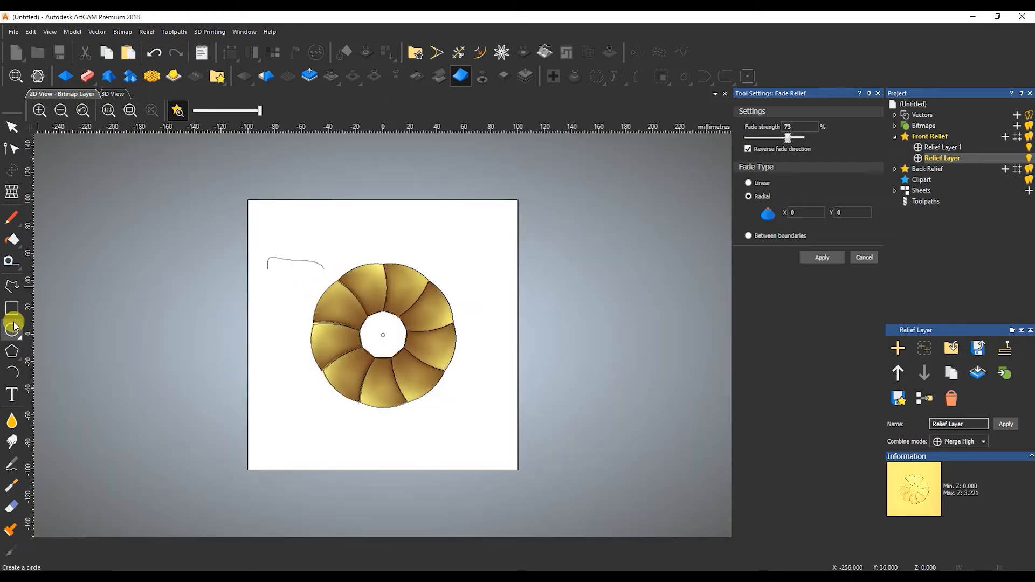
Draw a circle enclosing the whole flower and preview a reversed radial fade in 3D.
click(383, 335)
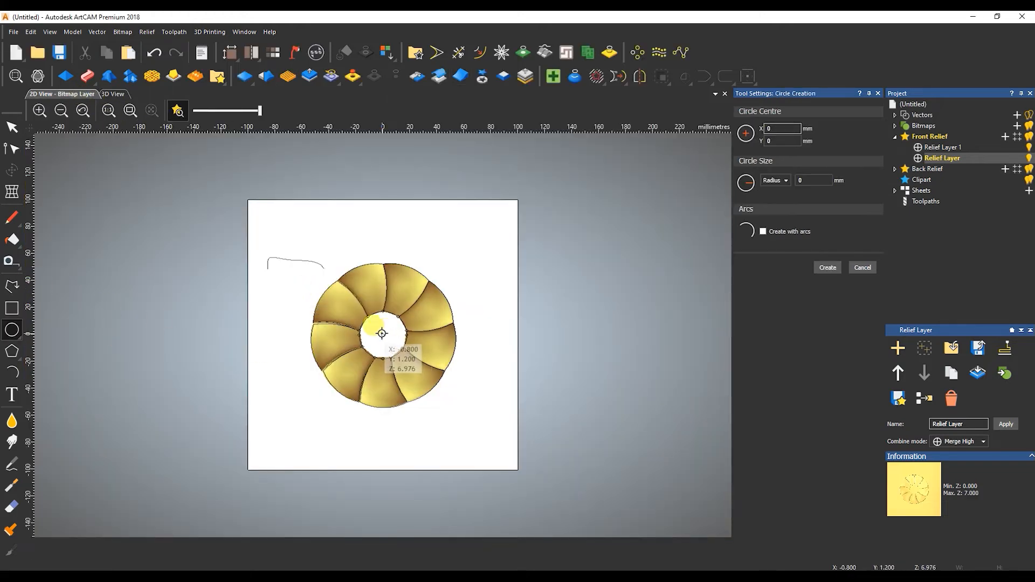
click(304, 333)
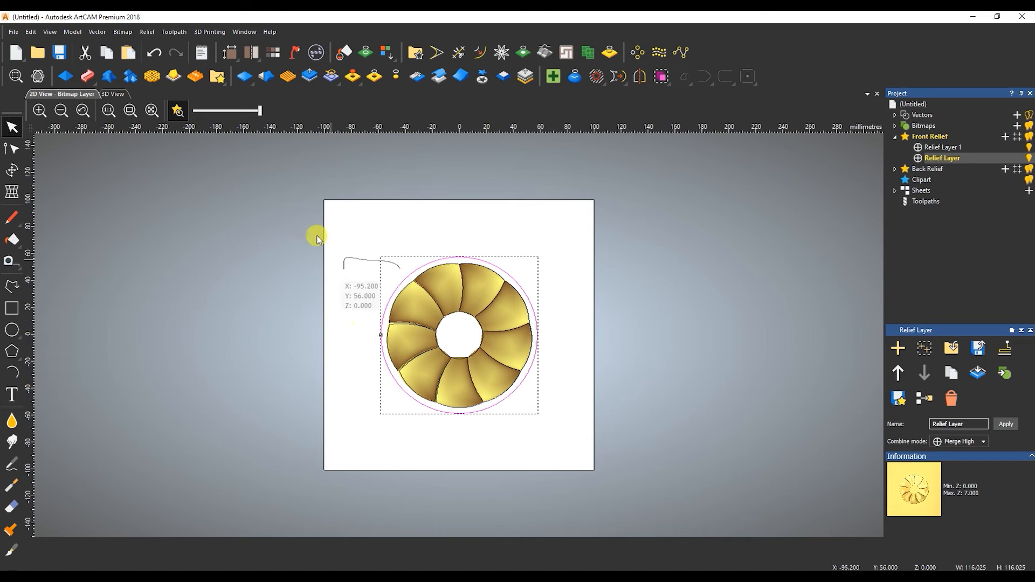
click(460, 77)
click(114, 94)
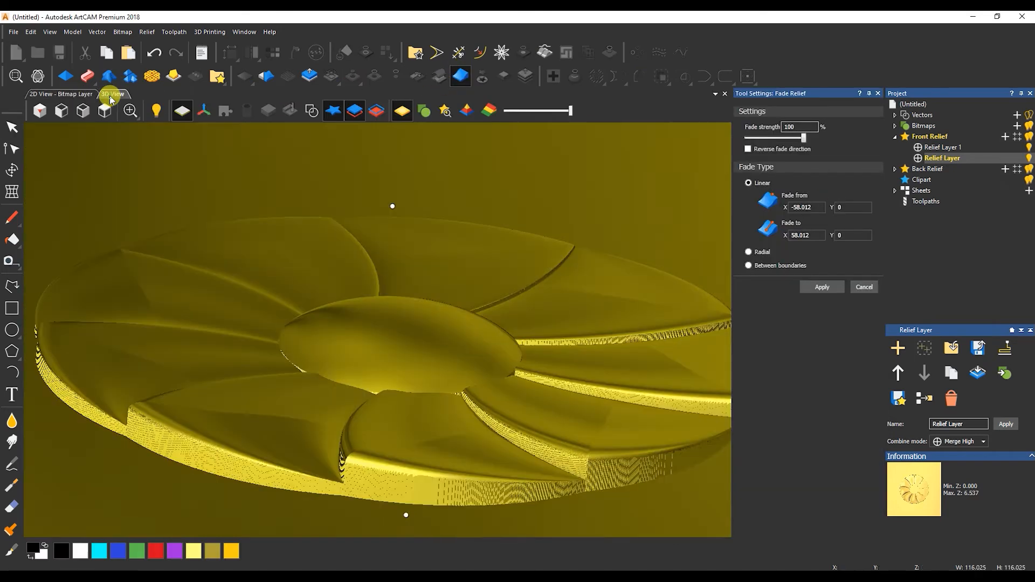
click(749, 252)
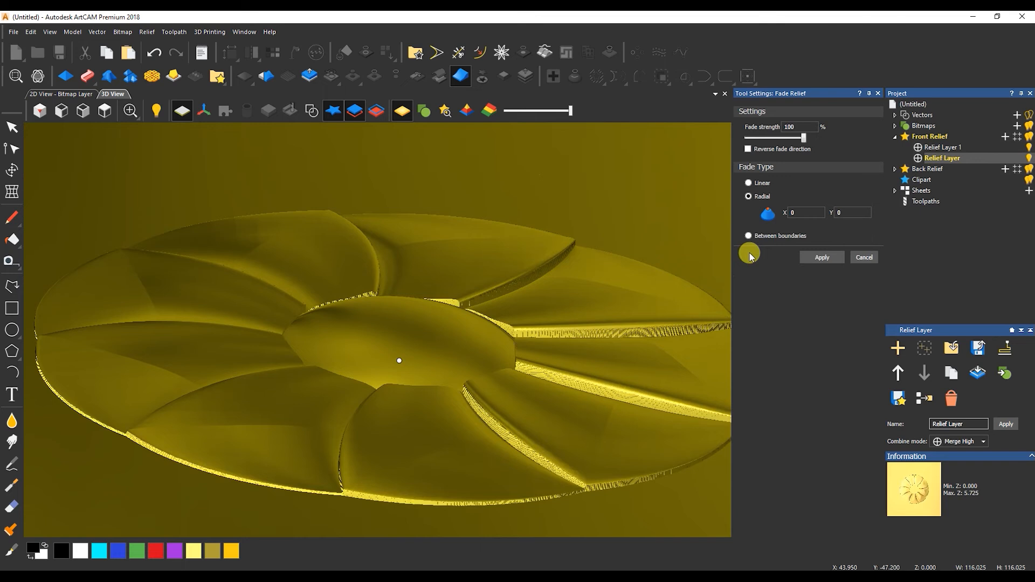
click(749, 147)
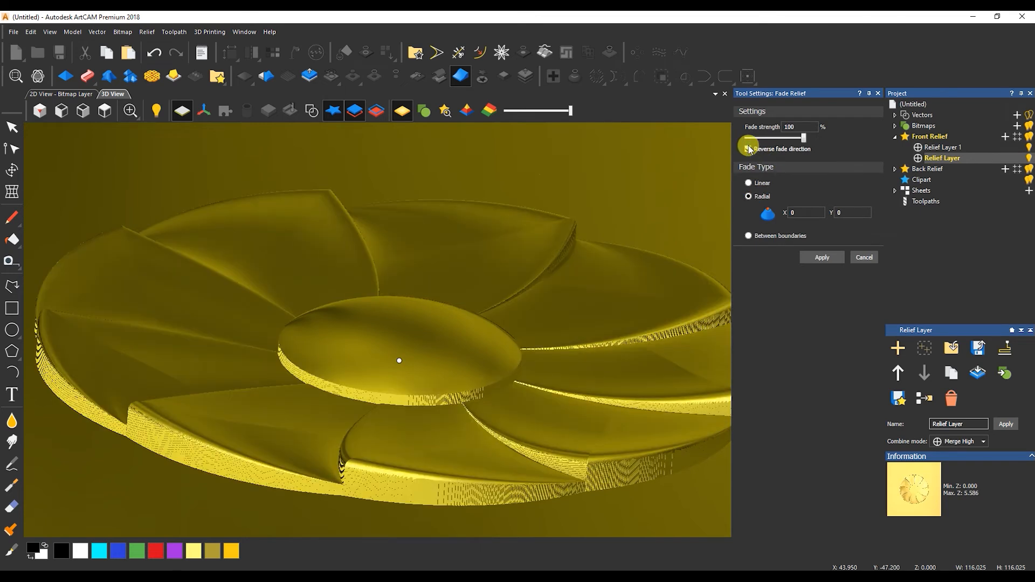
drag(550, 361, 475, 337)
Toggle the fade reversal off and on while orbiting to compare the results.
click(790, 127)
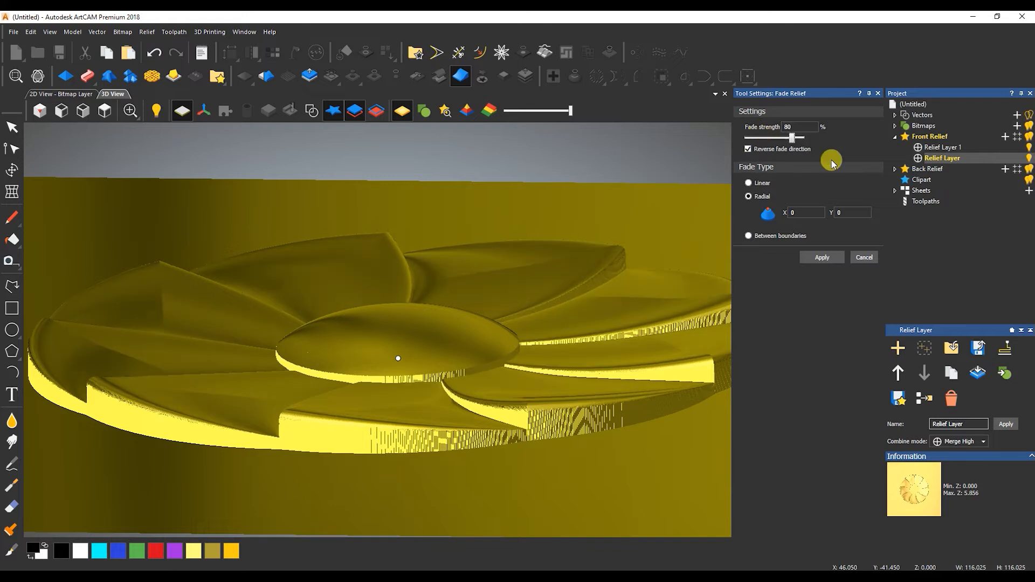
click(806, 148)
drag(529, 297, 536, 317)
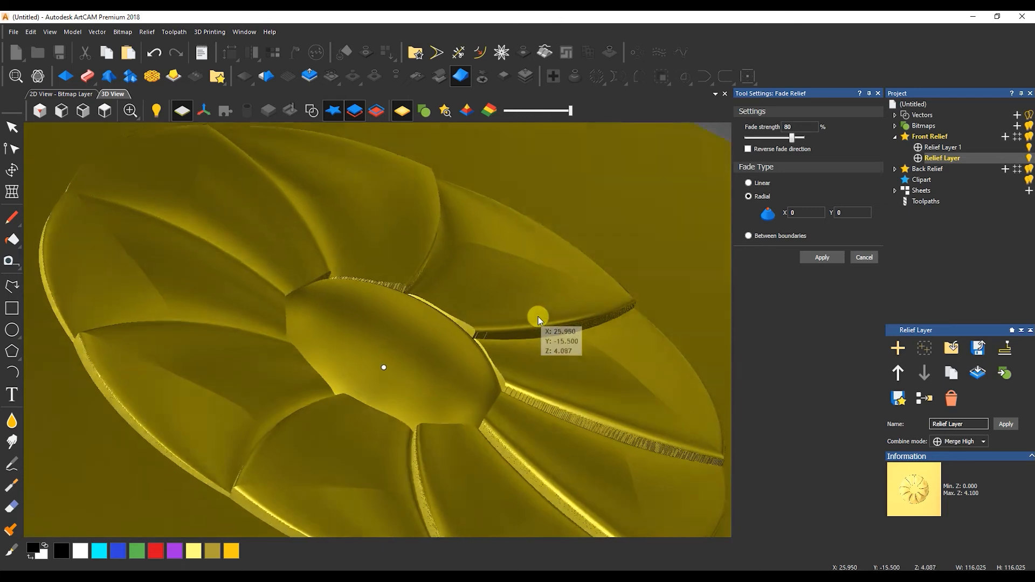
click(749, 149)
drag(439, 306, 389, 269)
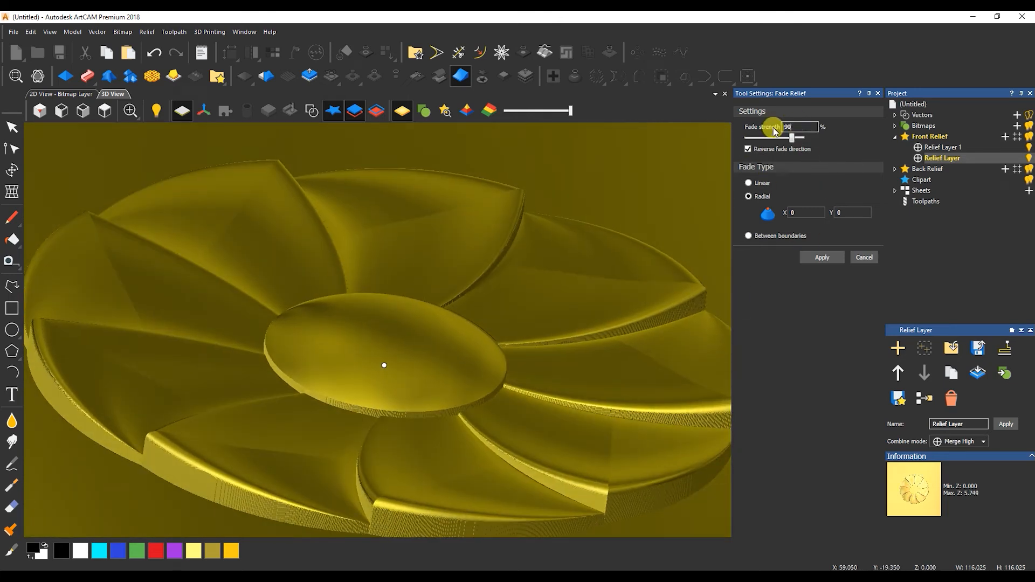
click(750, 149)
click(750, 149)
drag(526, 393, 536, 342)
Set the fade strength to 95 and orbit the relief to inspect the fade.
double_click(791, 126)
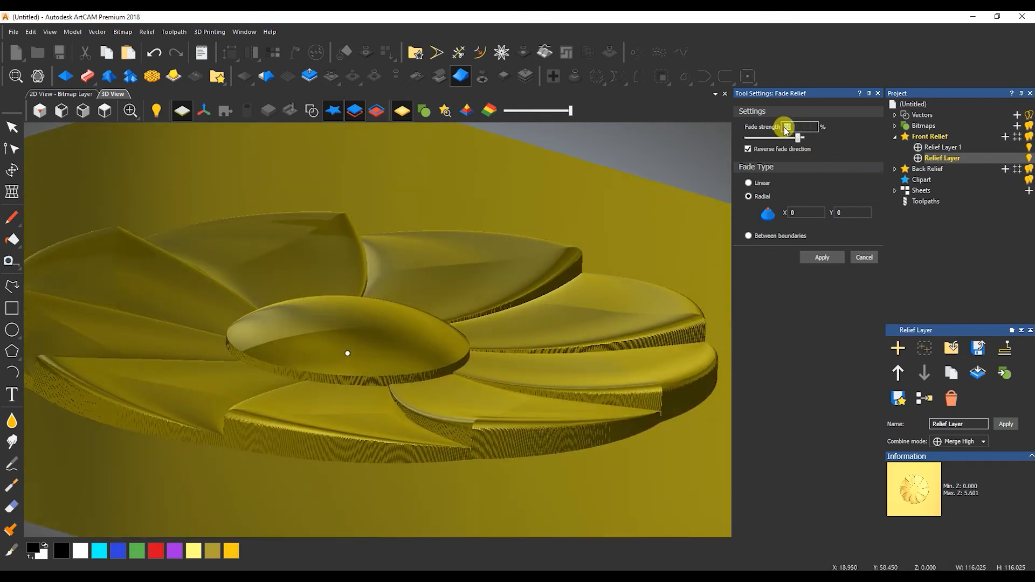
drag(796, 140, 800, 140)
drag(445, 341, 312, 294)
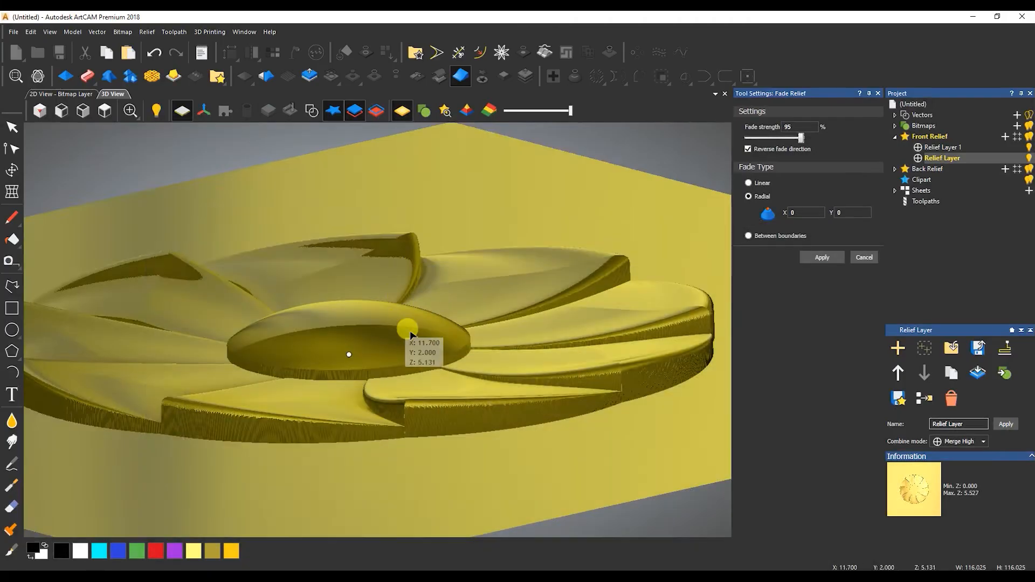
drag(411, 328, 357, 284)
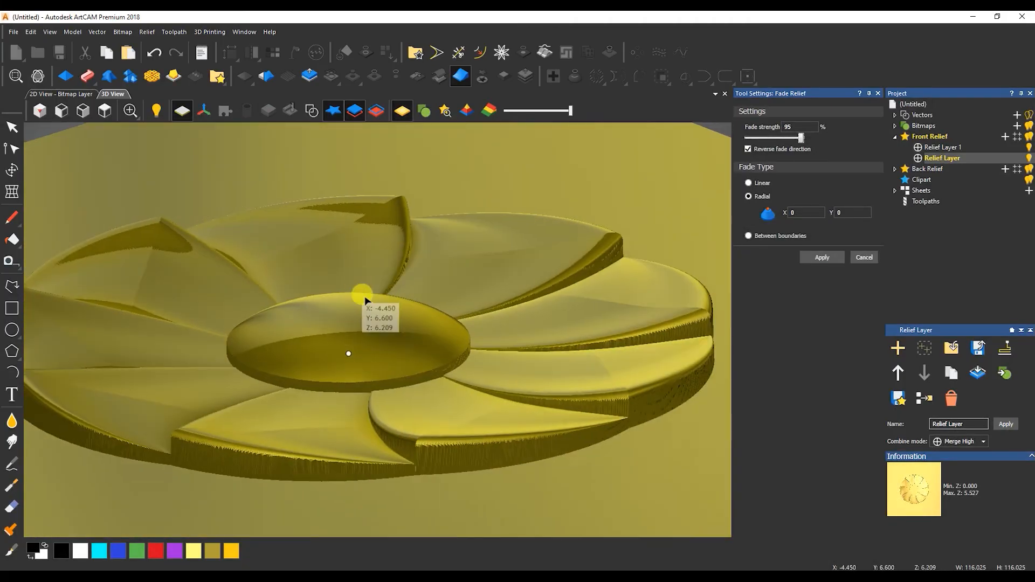
Apply the fade, then make Relief Layer 1 active and reopen the centre dome's shape settings.
click(824, 258)
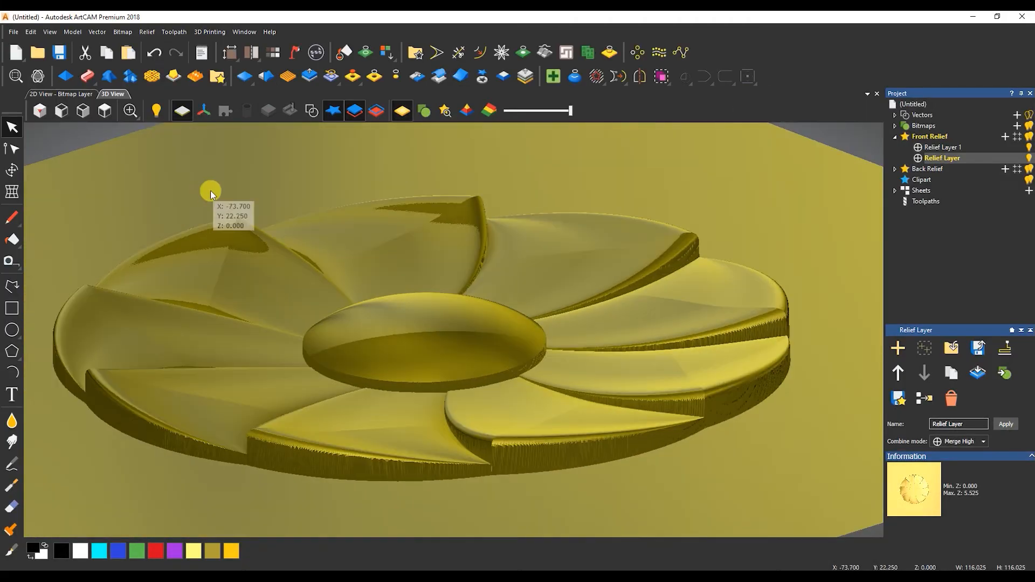
click(75, 94)
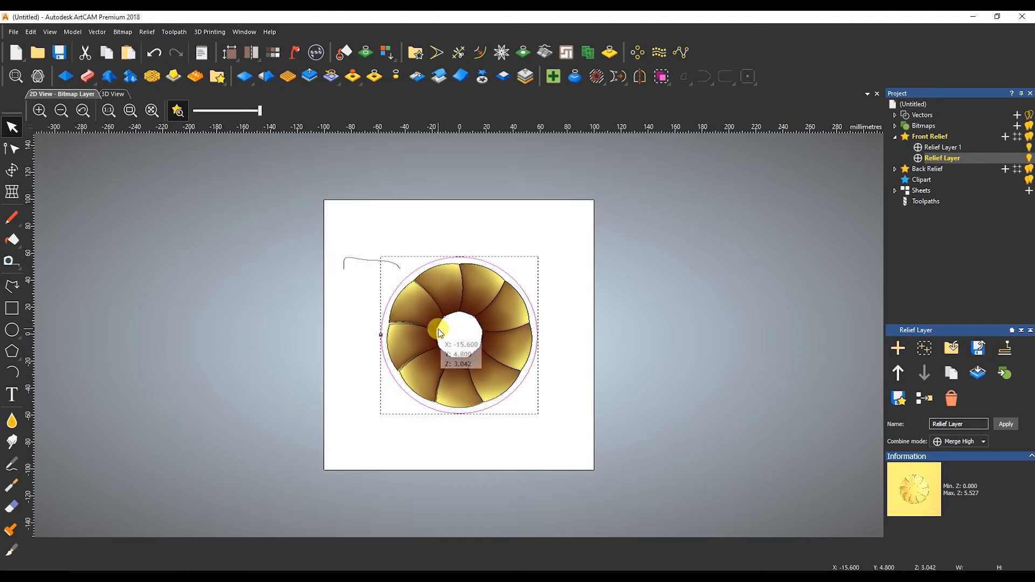
scroll(445, 335, up, 2)
click(937, 149)
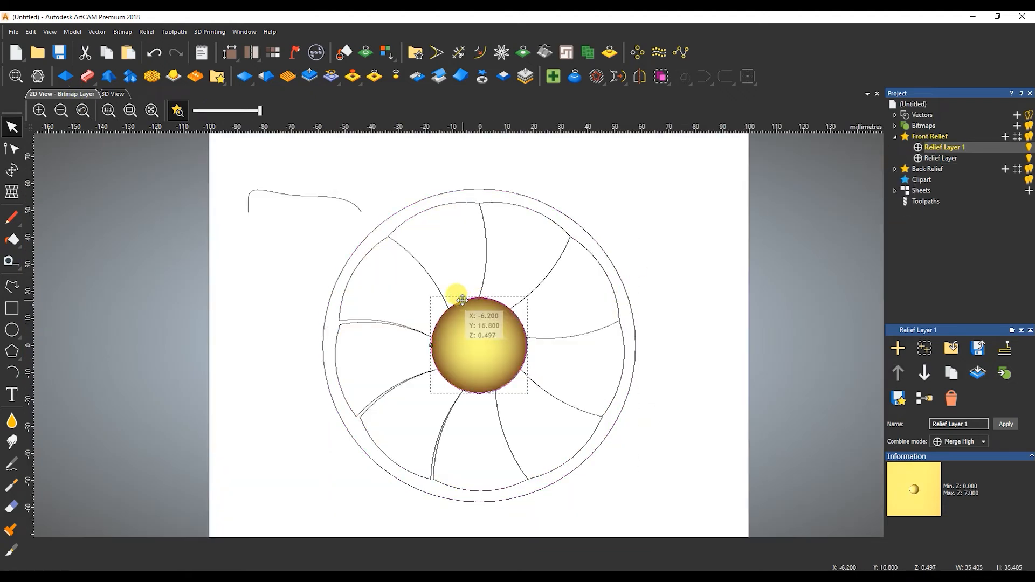
click(113, 94)
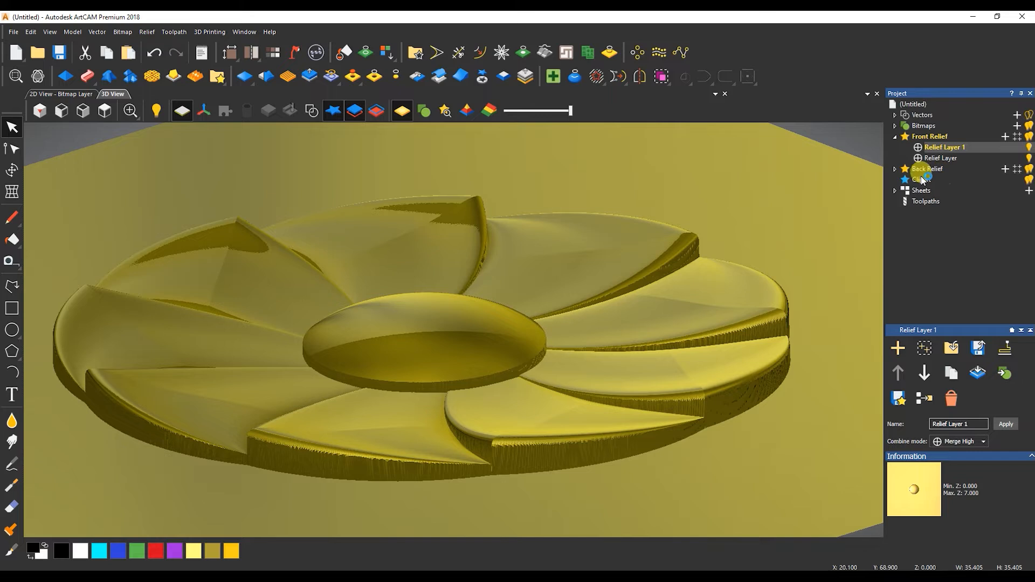
key(F12)
Change the centre shape's combine mode to keep lower heights and clear its start height.
click(822, 516)
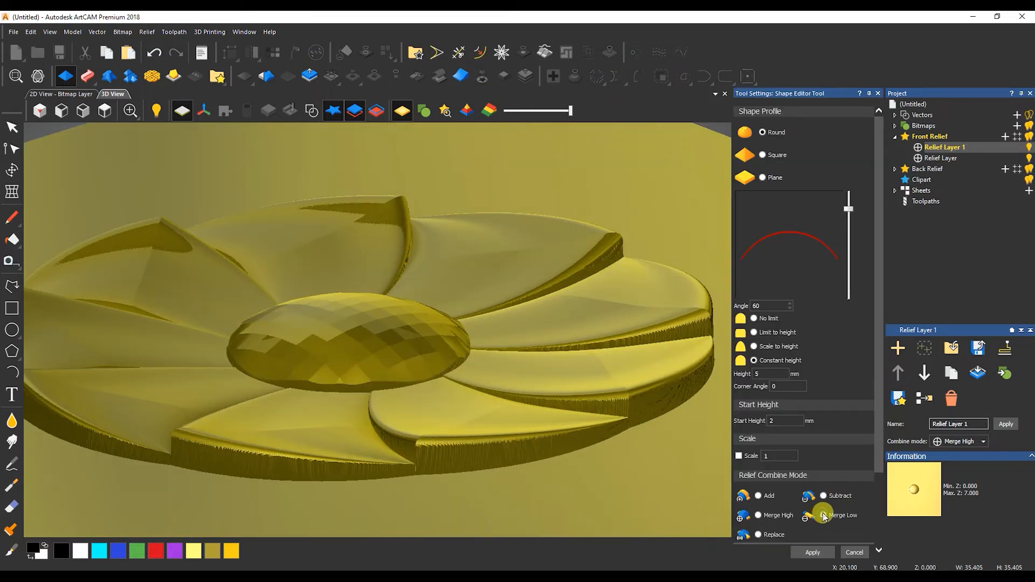
click(823, 516)
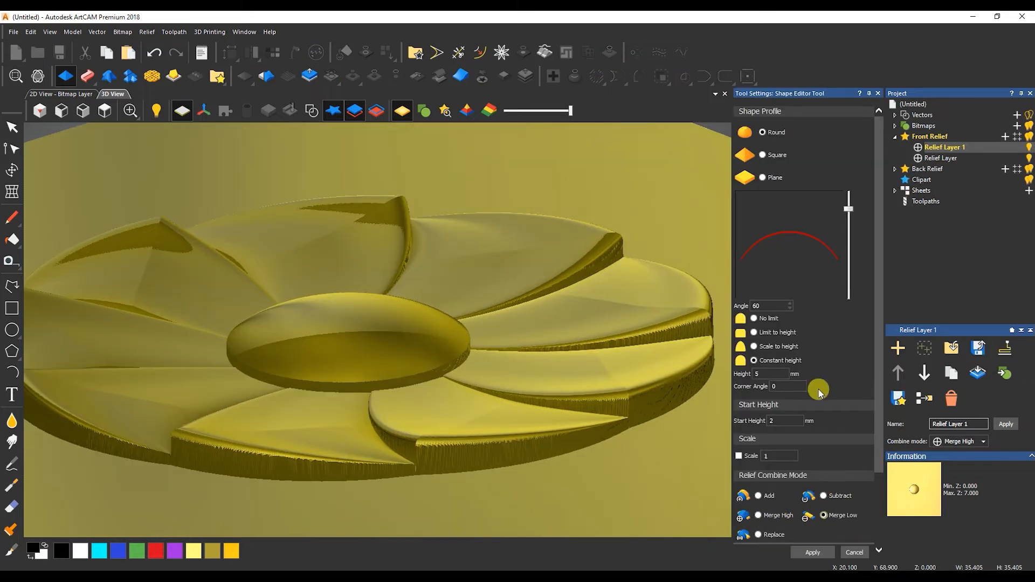
click(763, 177)
click(782, 419)
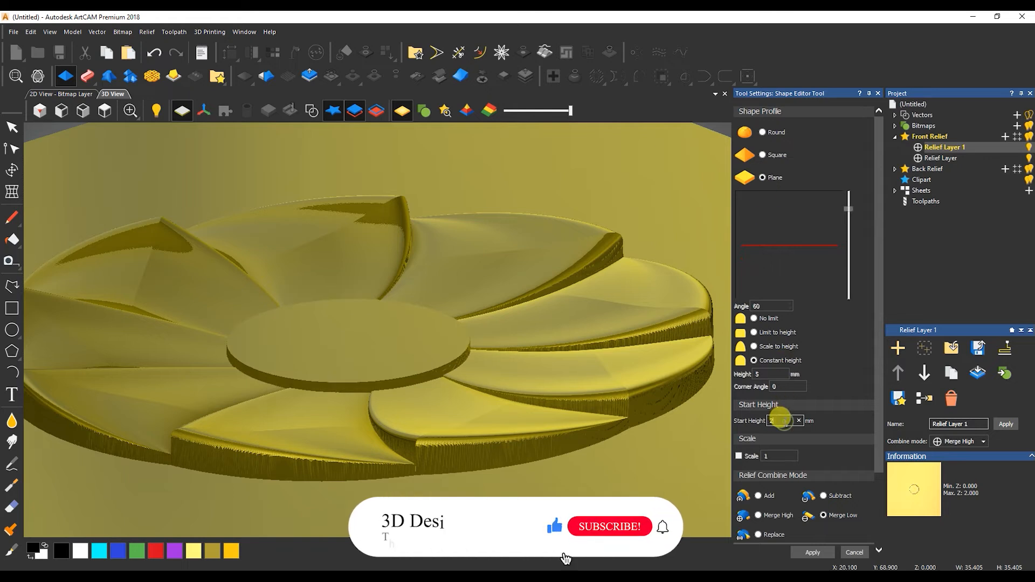
key(BackSpace)
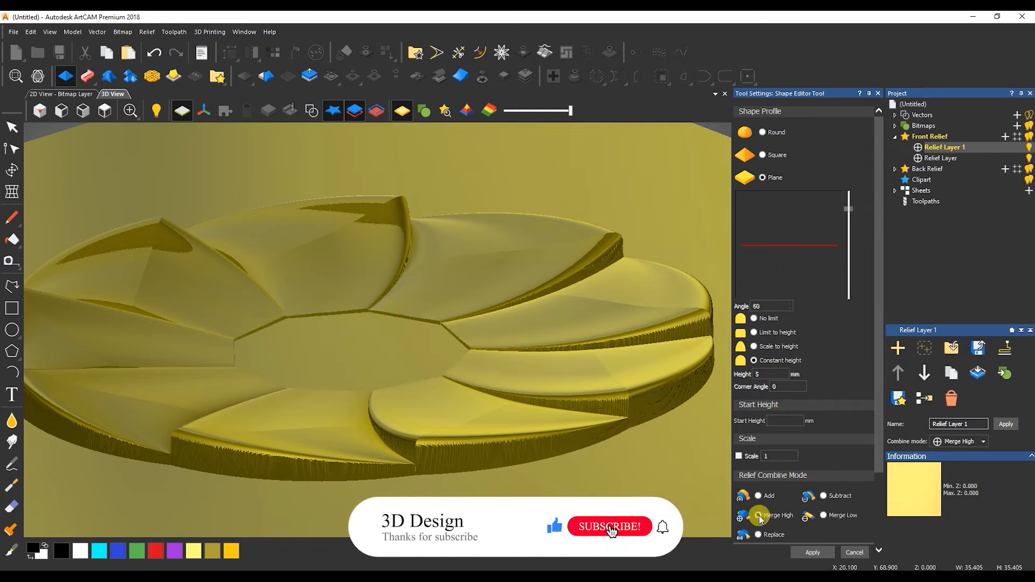
click(761, 367)
Give the centre a Round dome profile with 1 mm start height and close the editor.
click(753, 141)
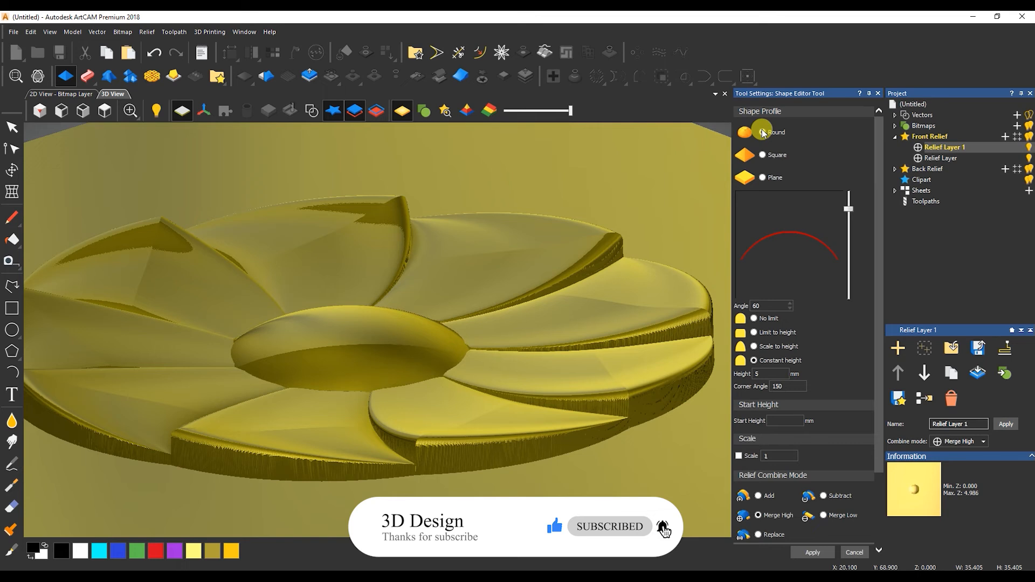
click(785, 421)
text(1)
key(Return)
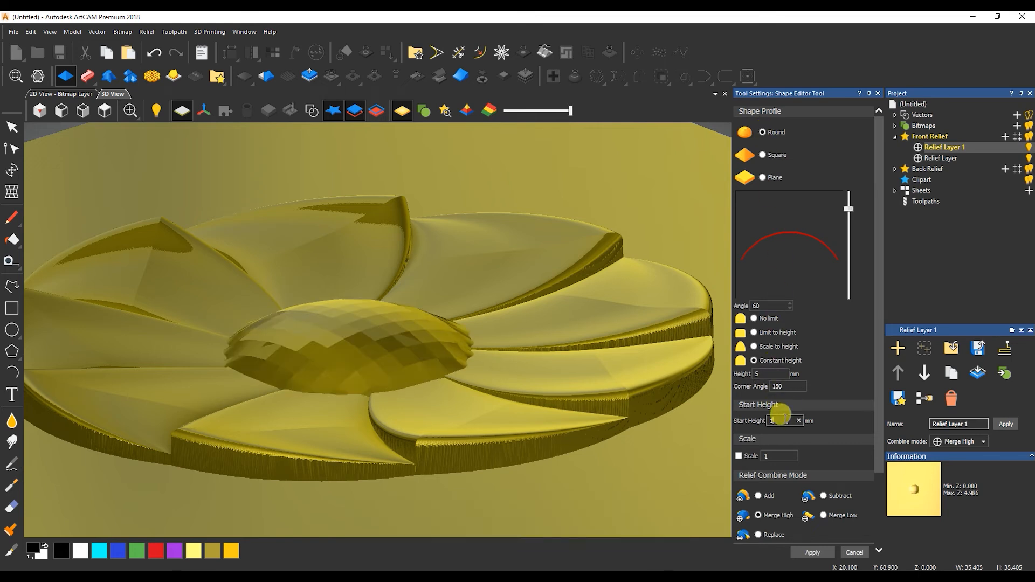
scroll(343, 415, up, 3)
drag(343, 414, 642, 437)
click(857, 553)
drag(379, 226, 388, 172)
click(265, 78)
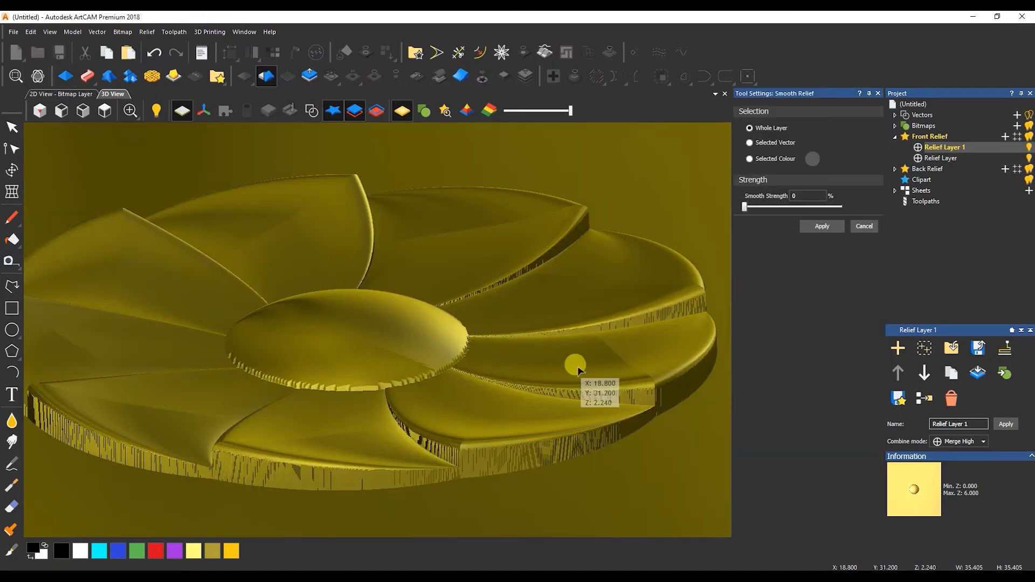
Smooth the relief layer at 25% strength, apply it, and close Smooth Relief.
click(792, 195)
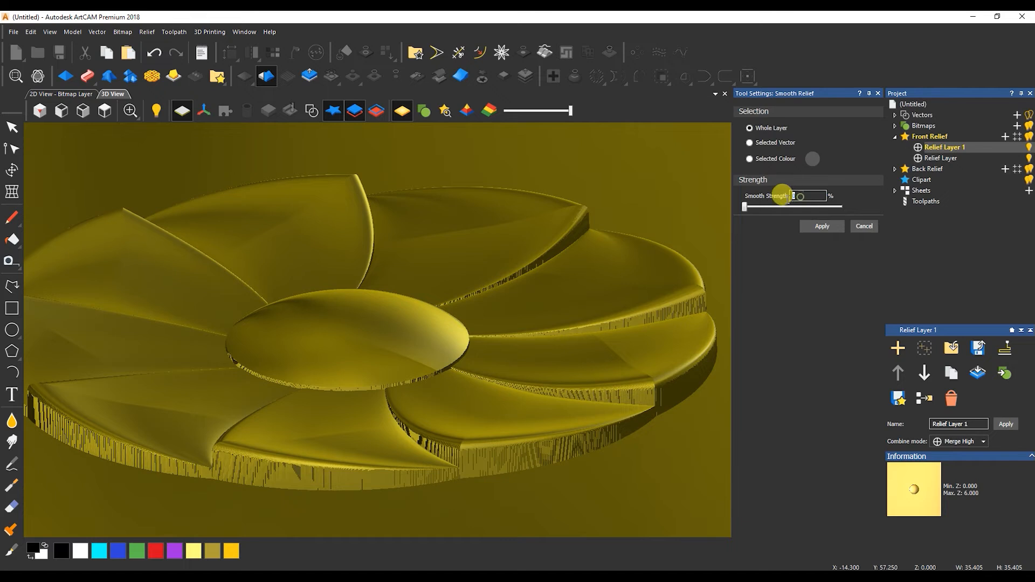
drag(744, 209, 759, 208)
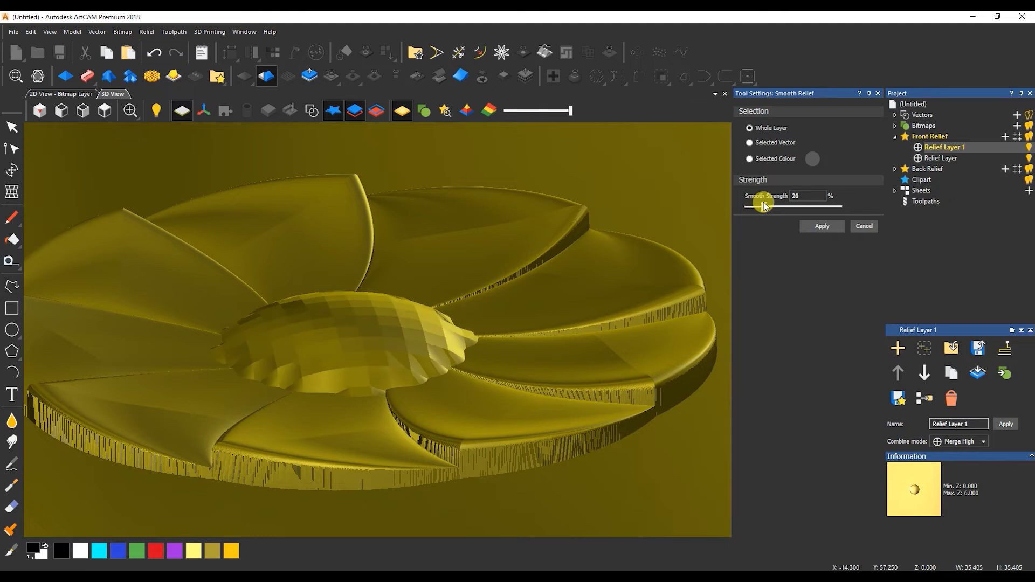
drag(764, 207, 767, 207)
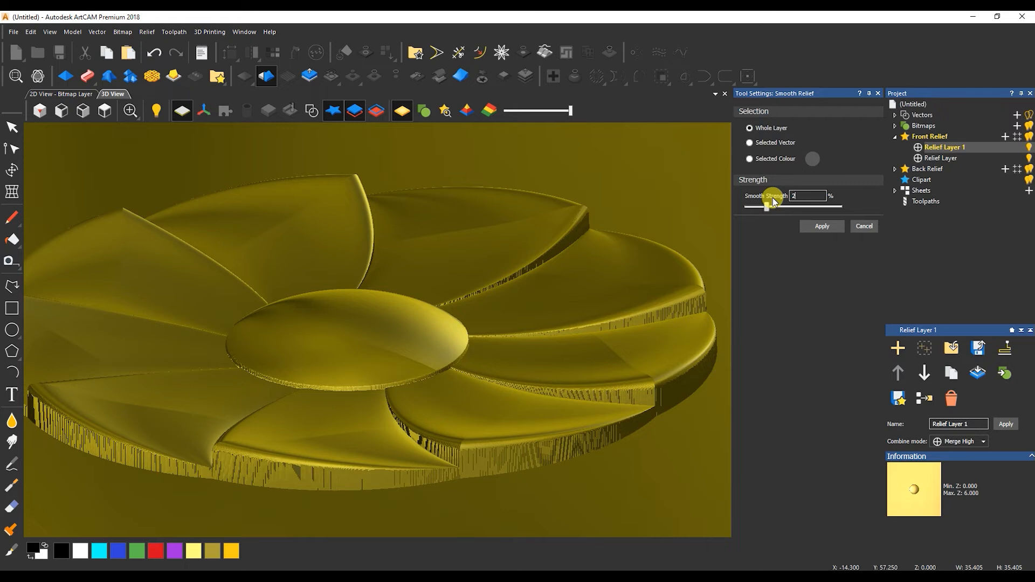
click(821, 227)
click(940, 159)
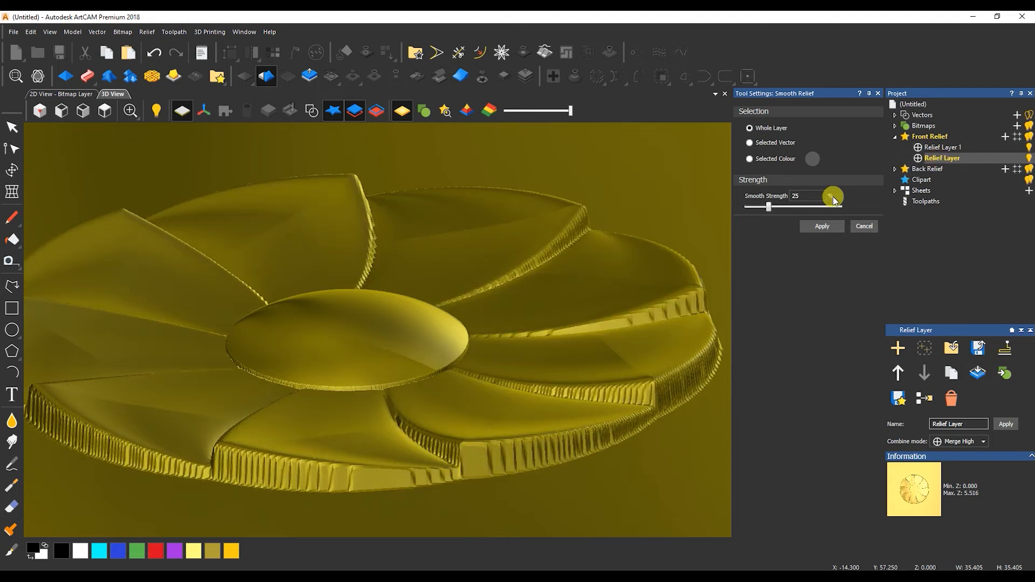
click(864, 226)
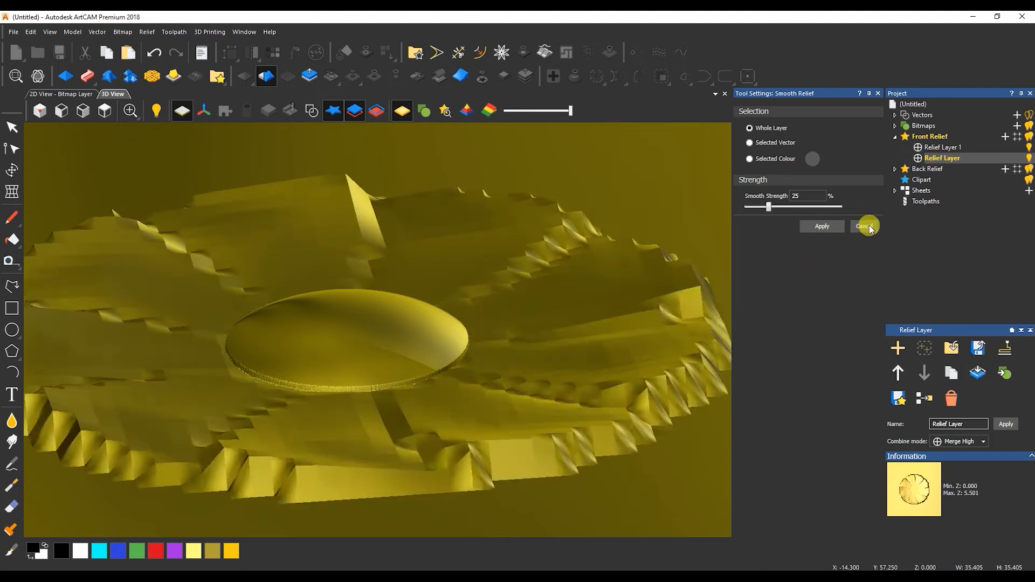
click(866, 227)
Orbit the smoothed relief from a top-down view to an oblique, tilted angle.
drag(507, 318, 469, 397)
drag(499, 296, 469, 388)
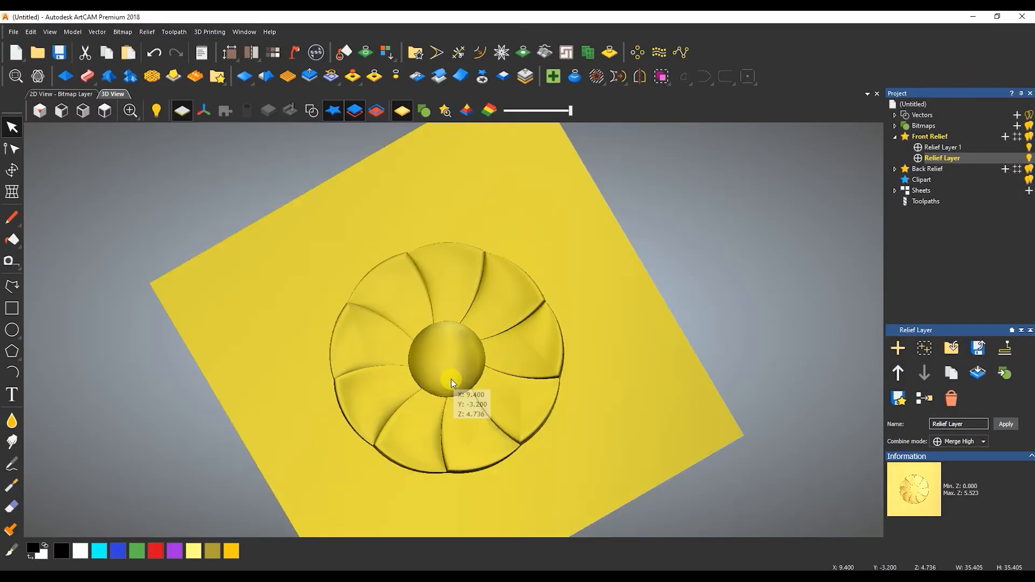
drag(452, 379, 354, 284)
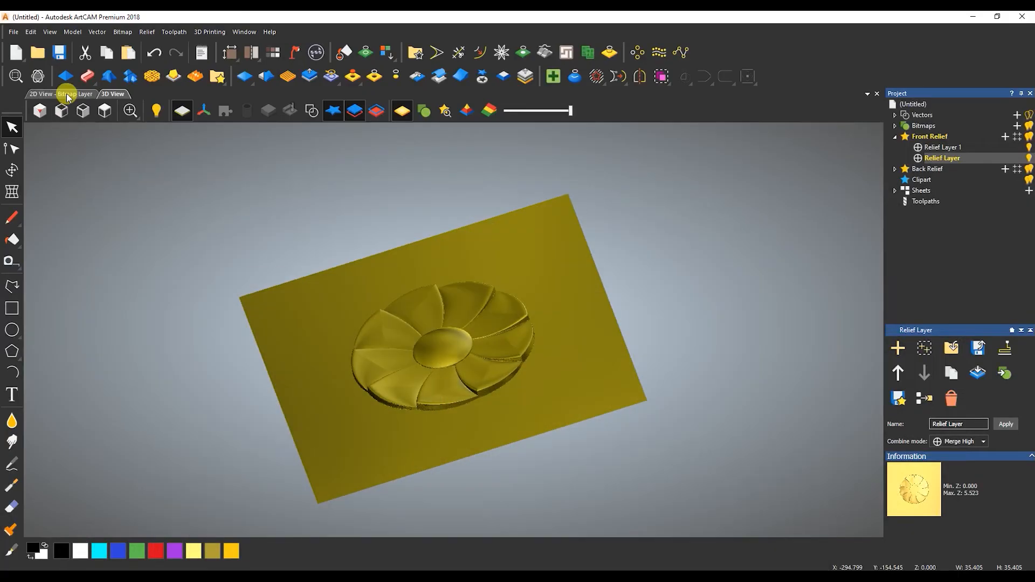
In 2D View, draw a polyline from the centre into the top petal and bend it into a curve.
click(62, 94)
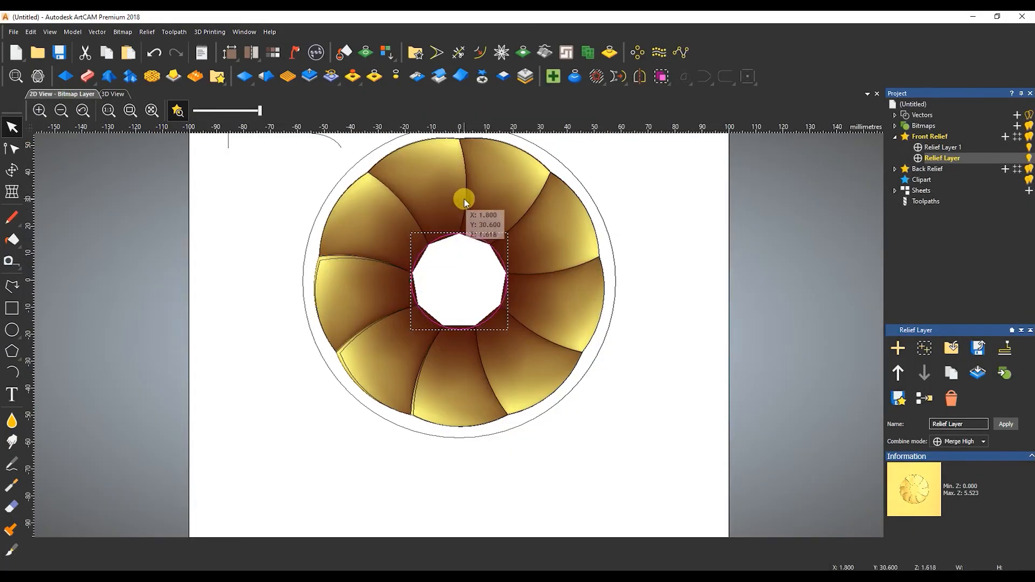
scroll(462, 256, up, 3)
click(12, 286)
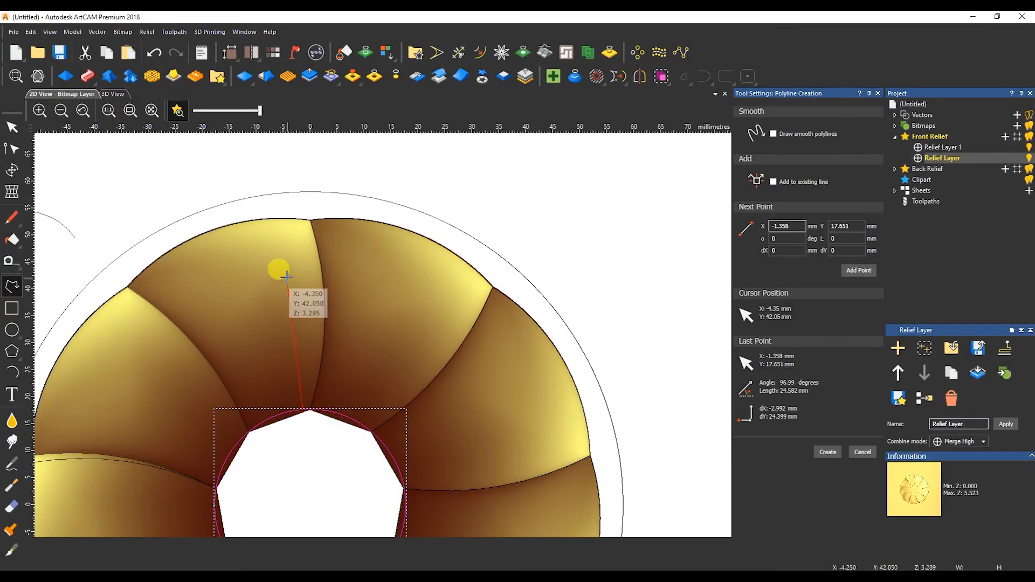
click(294, 294)
key(Escape)
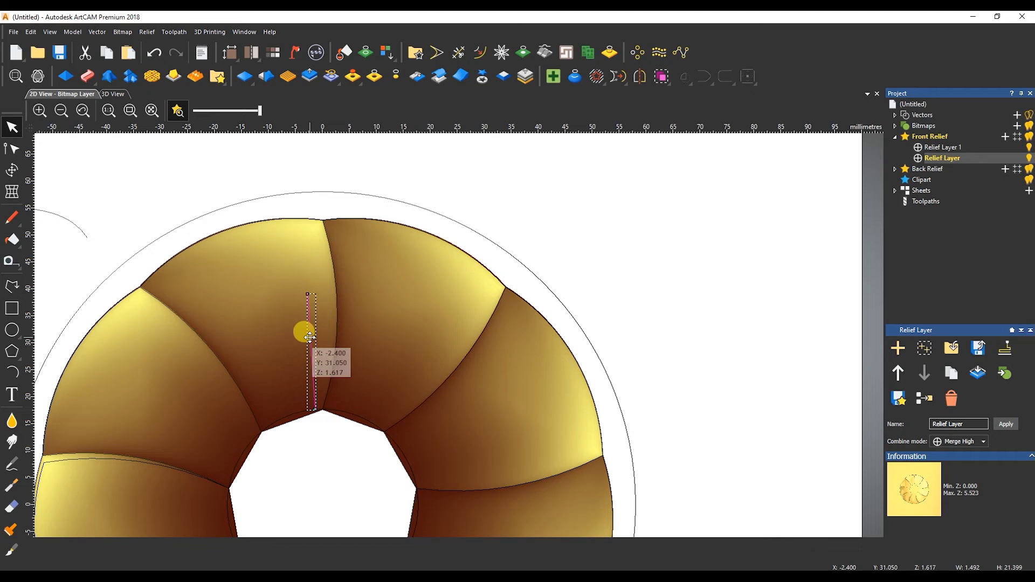
key(n)
key(b)
drag(314, 352, 319, 351)
key(Escape)
Draw a second vein line, select both veins, and start placing a third line's first point.
scroll(319, 377, up, 1)
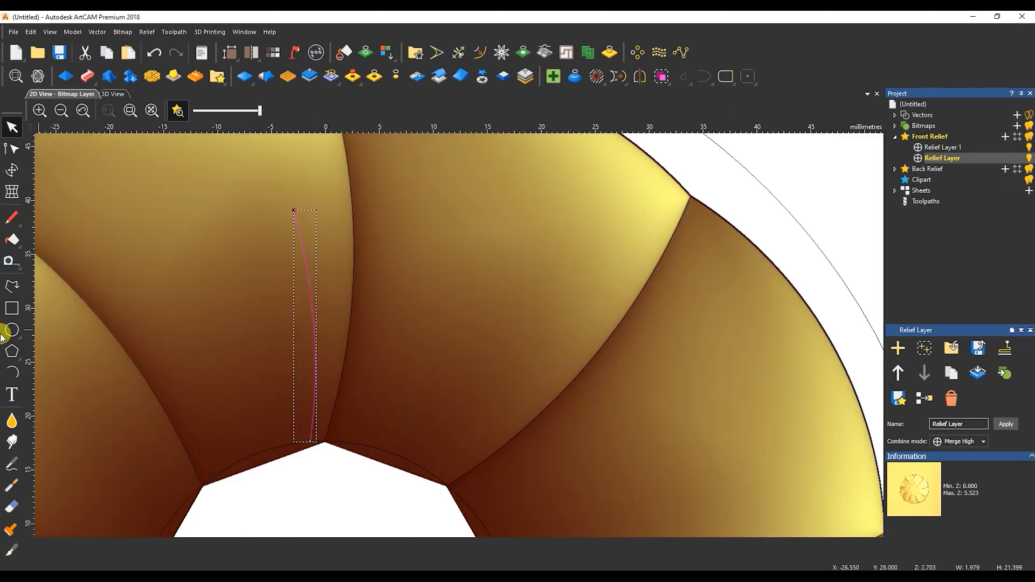
click(11, 293)
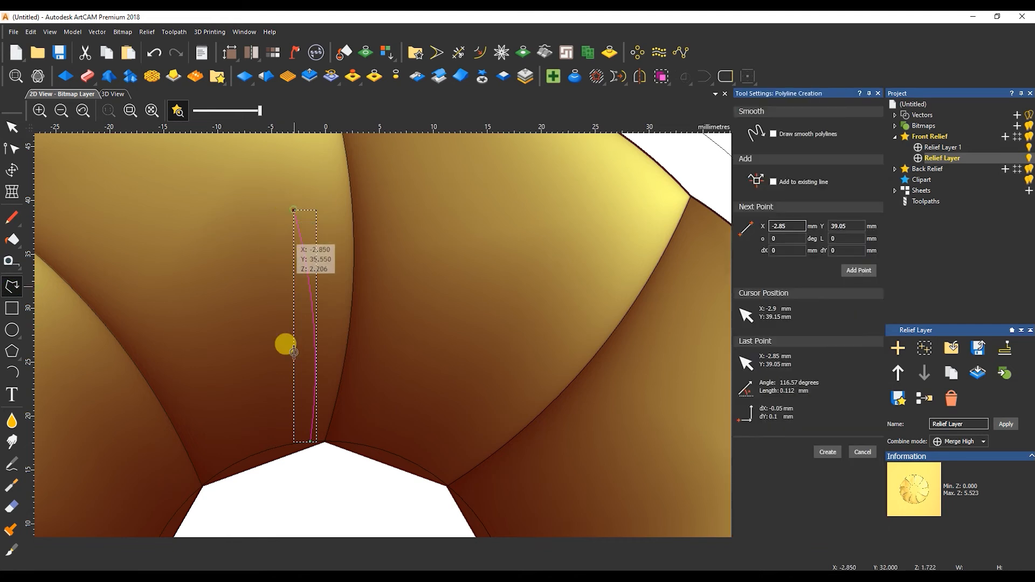
key(Escape)
key(n)
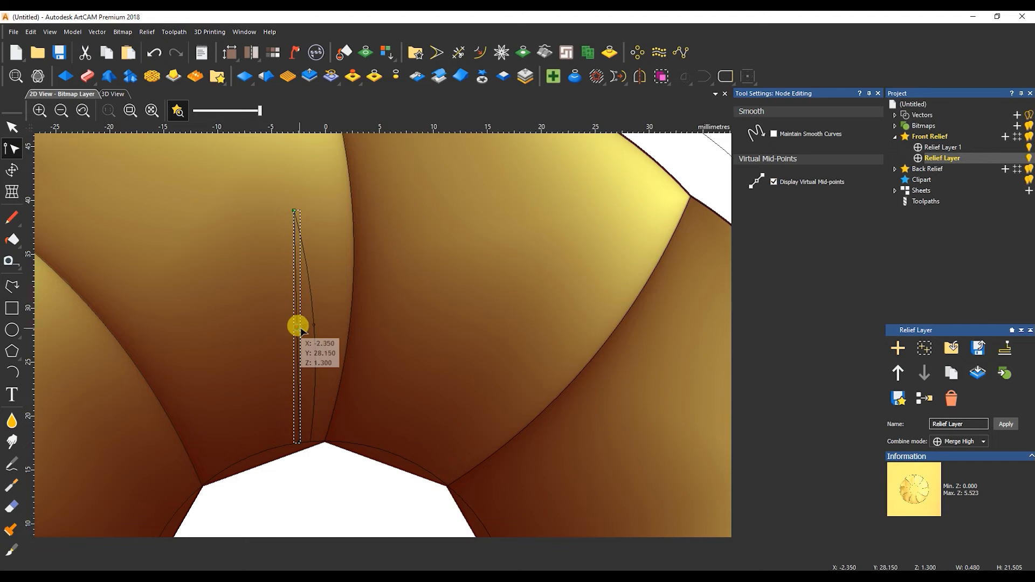
key(Escape)
shift+click(312, 340)
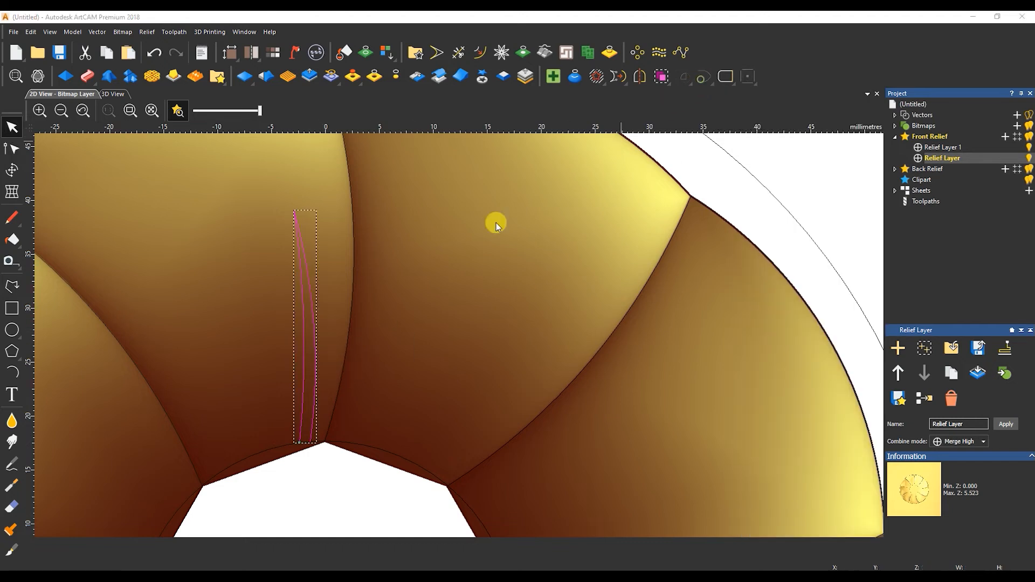
click(12, 286)
click(274, 450)
scroll(261, 241, down, 2)
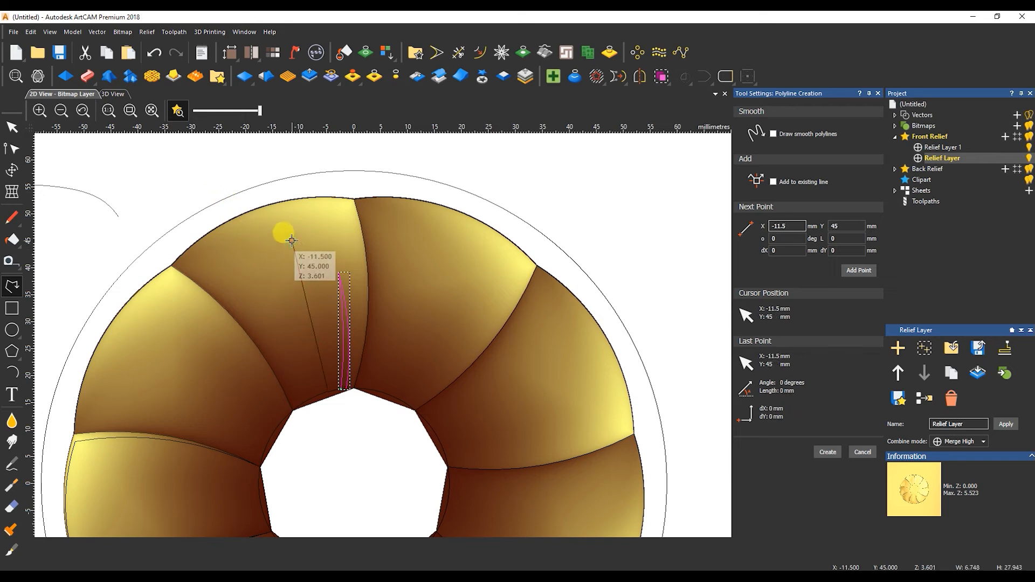
Finish the new vein line and bend it into a curve with node editing.
key(Escape)
key(n)
key(a)
drag(310, 316, 317, 314)
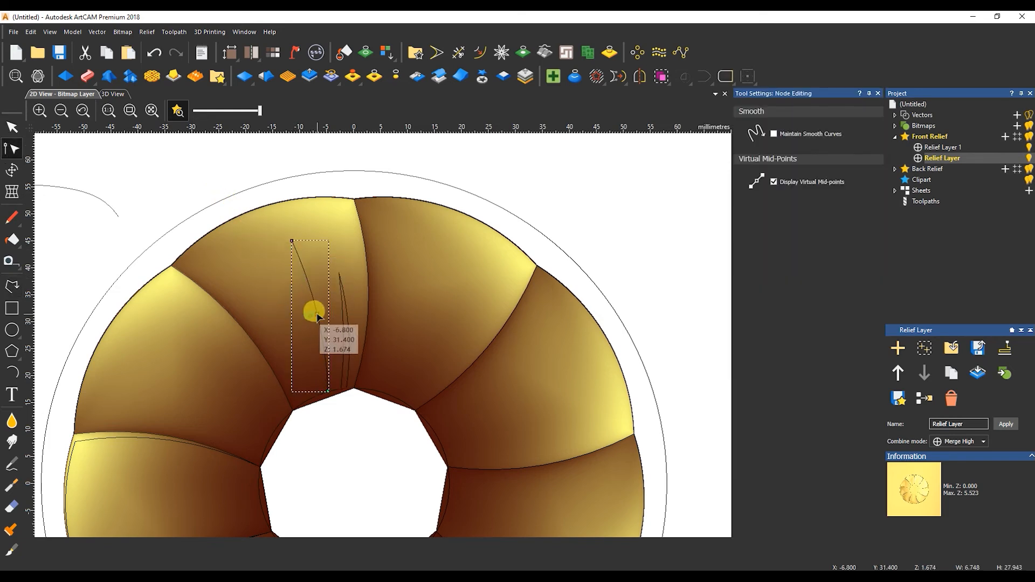
Draw a curved vein from the petal top to the centre and join it to its neighbour.
click(11, 286)
click(292, 241)
click(317, 396)
key(Escape)
key(n)
drag(308, 344, 305, 322)
key(Escape)
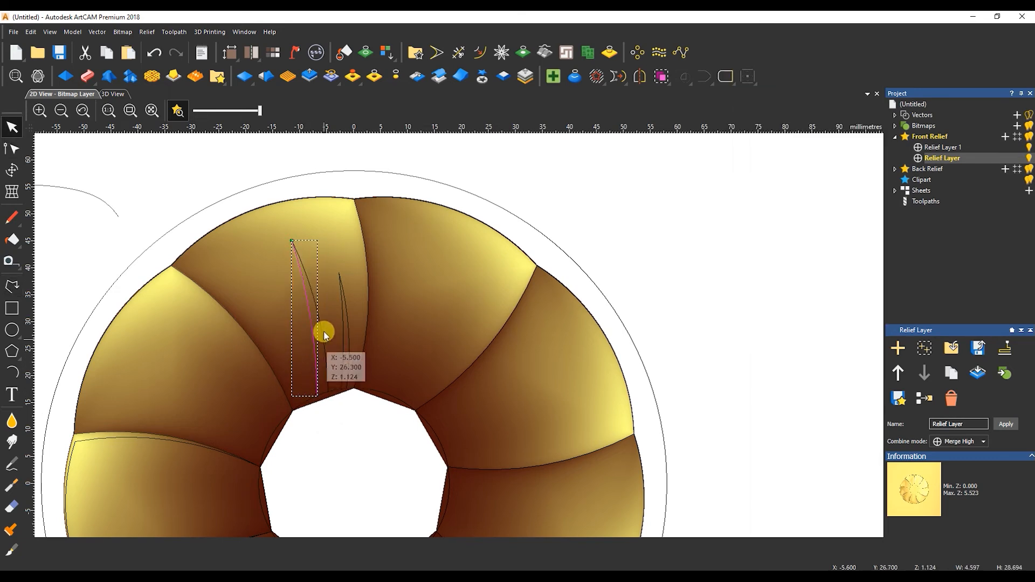
shift+click(321, 324)
click(705, 85)
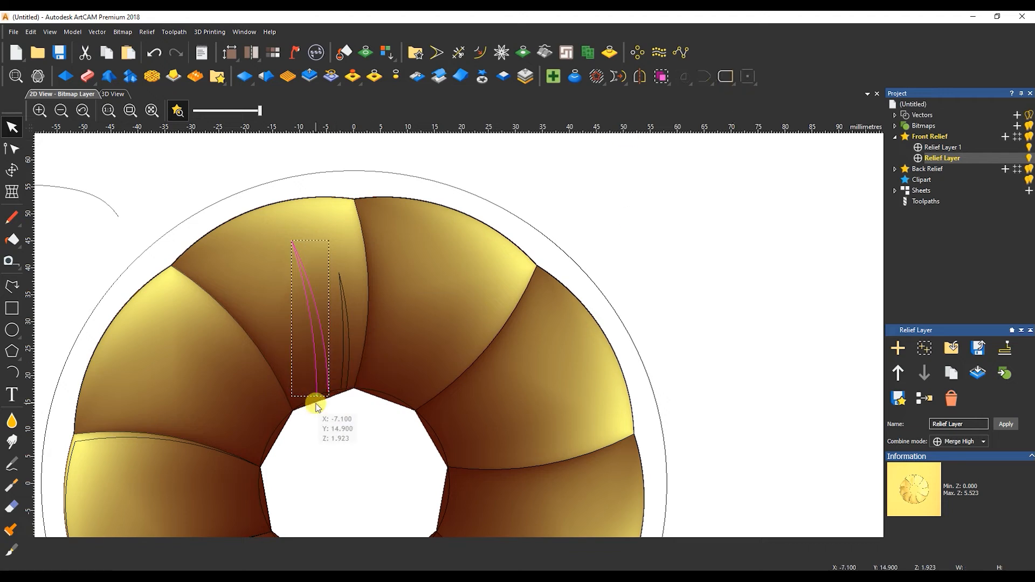
Draw a V-shaped vein line and shape its spans into bowed curves and an arc.
scroll(312, 405, up, 3)
click(12, 287)
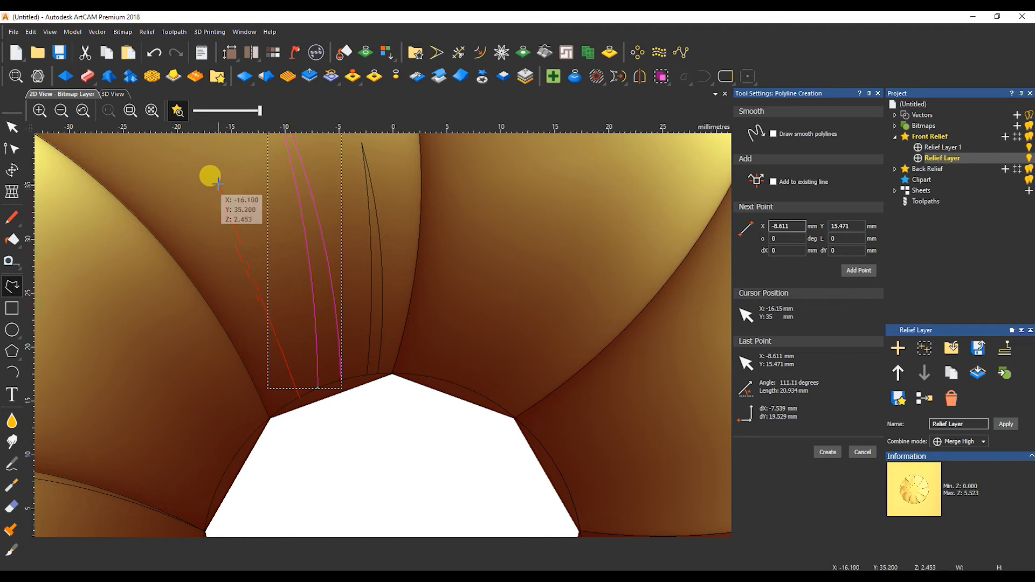
click(219, 183)
click(280, 409)
right_click(280, 409)
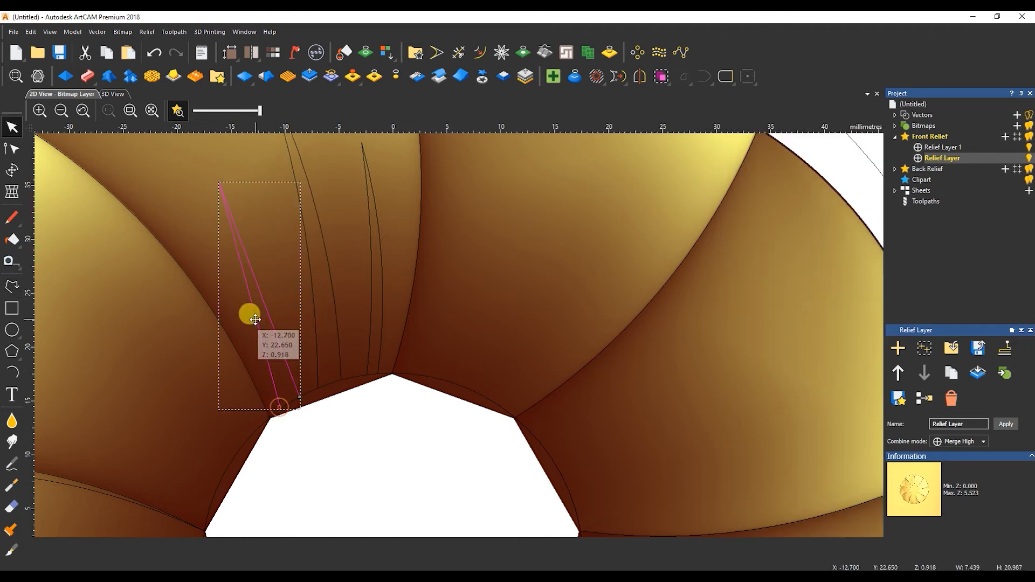
key(n)
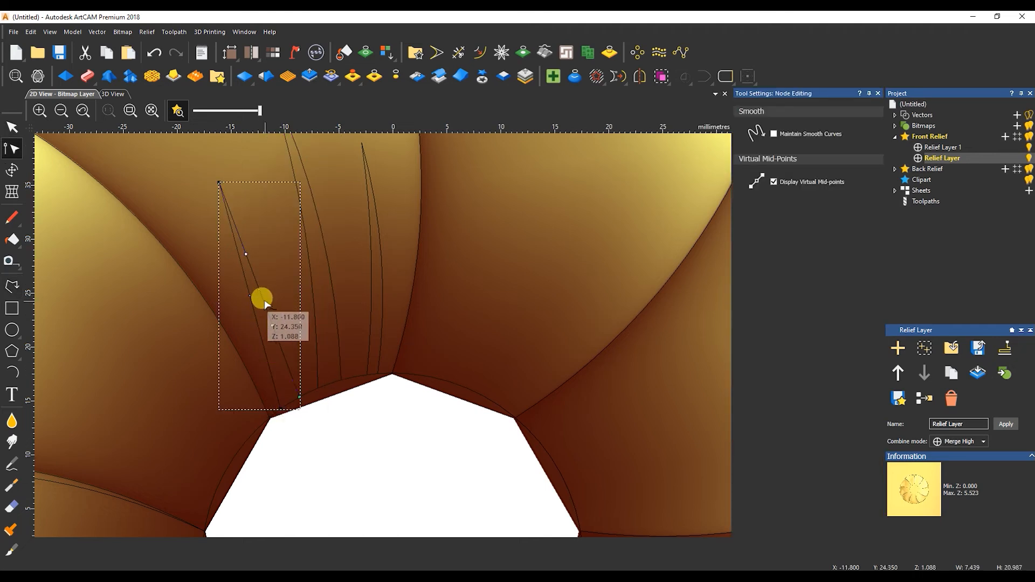
key(b)
drag(227, 250, 284, 319)
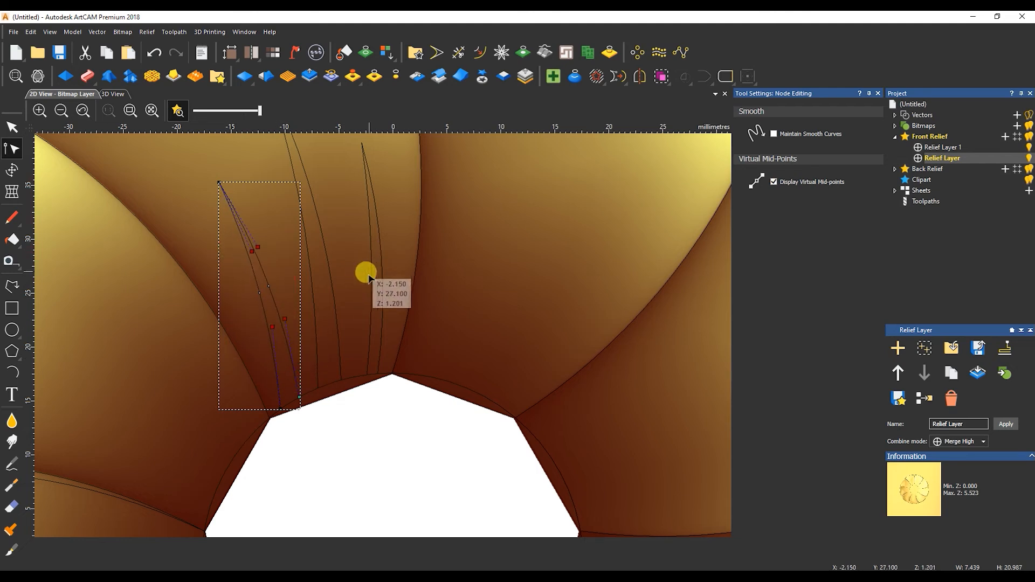
click(368, 352)
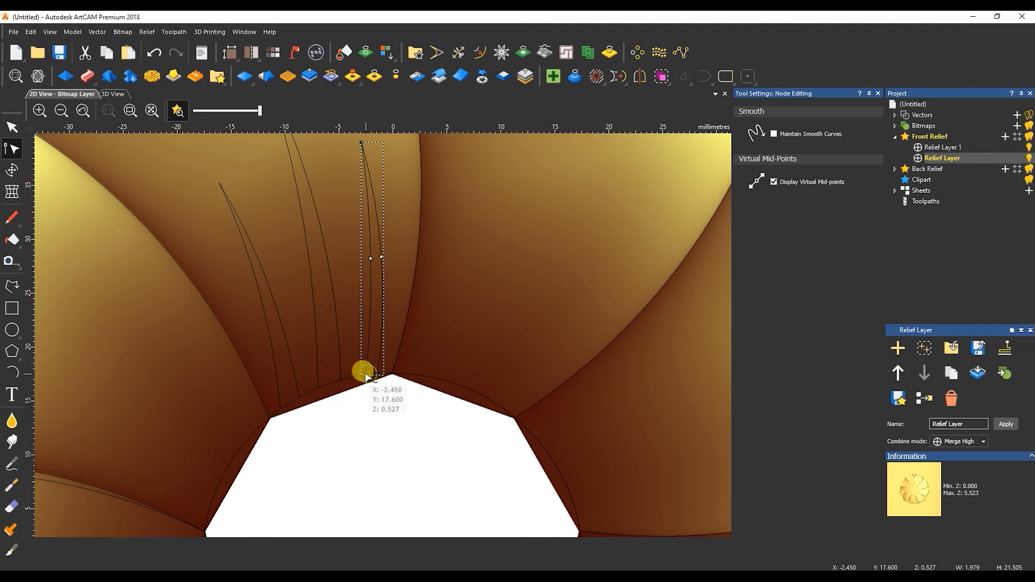
key(a)
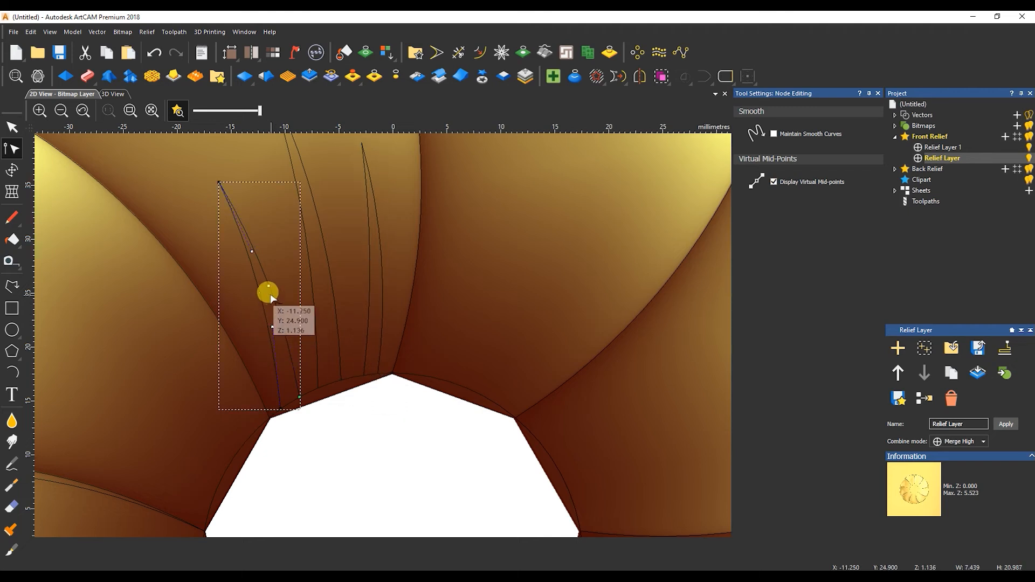
drag(219, 183, 208, 189)
drag(262, 291, 259, 292)
key(n)
Adjust the vein curves' nodes, close the vein curve, and select the right-hand vein.
scroll(297, 309, down, 1)
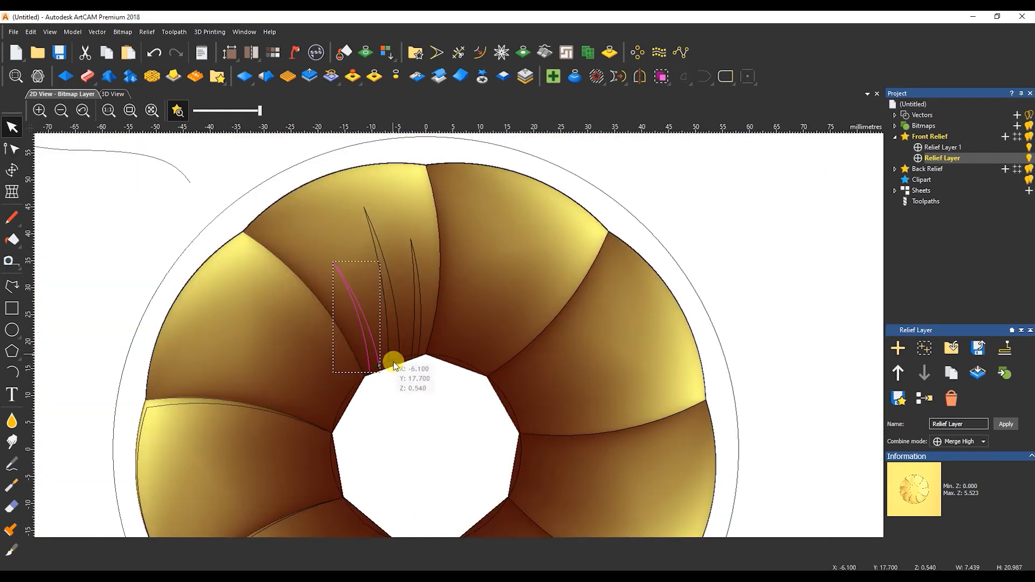
scroll(393, 353, up, 3)
key(n)
drag(359, 353, 378, 343)
scroll(405, 332, down, 2)
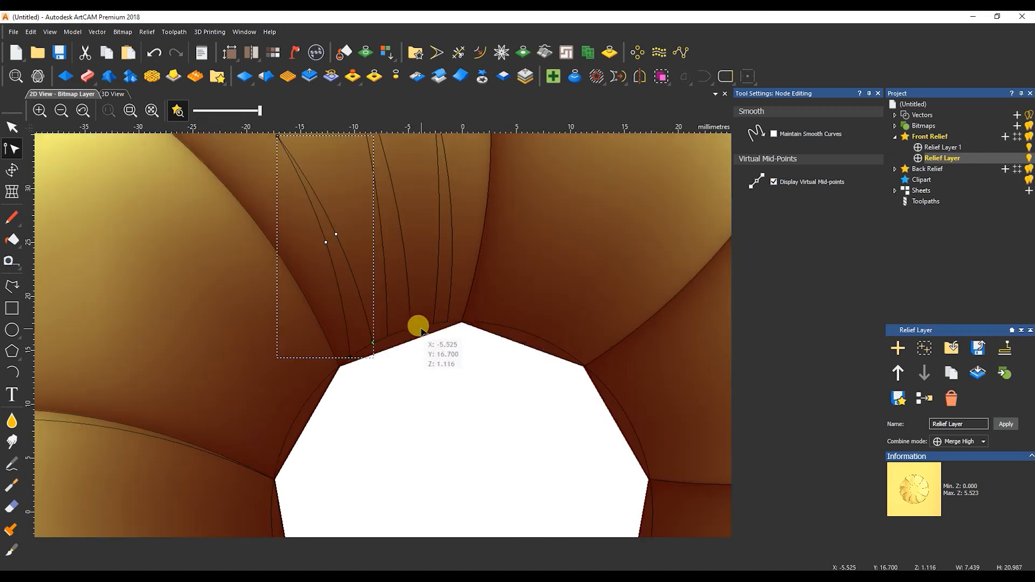
key(n)
scroll(377, 285, down, 2)
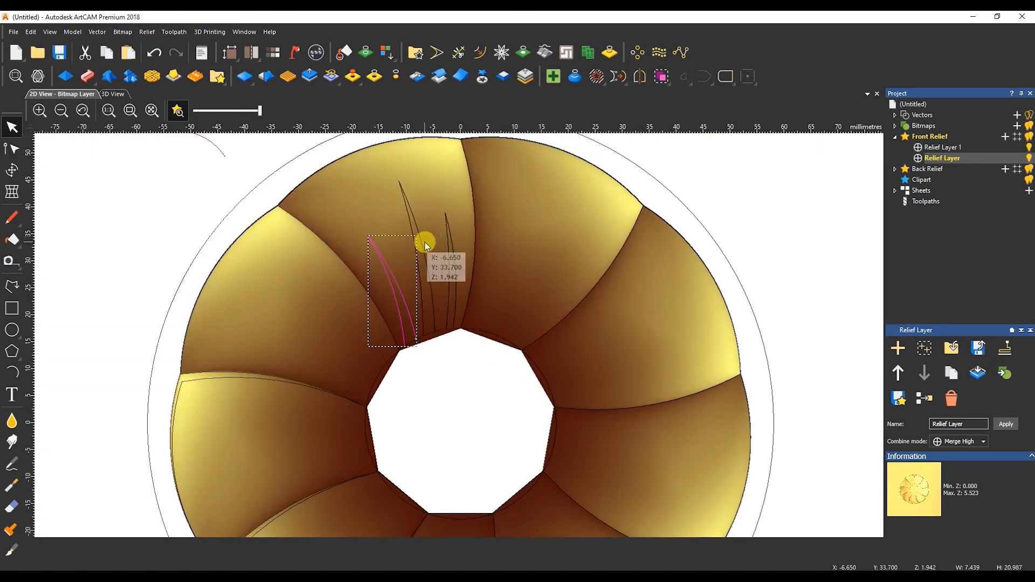
click(722, 79)
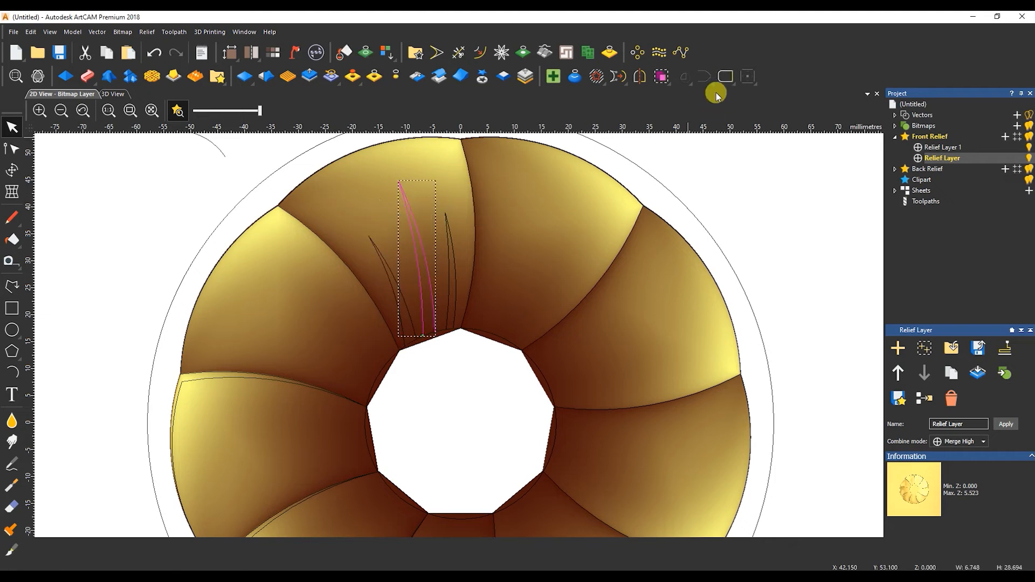
click(441, 237)
click(442, 237)
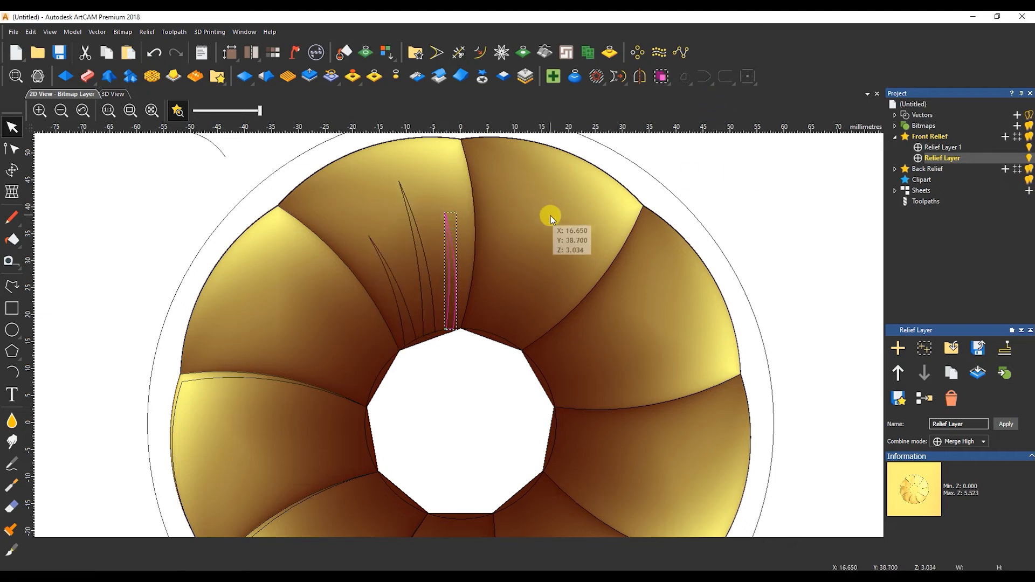
Add Relief Layer 2 to the Front Relief and select the vein curves.
click(1008, 137)
click(112, 94)
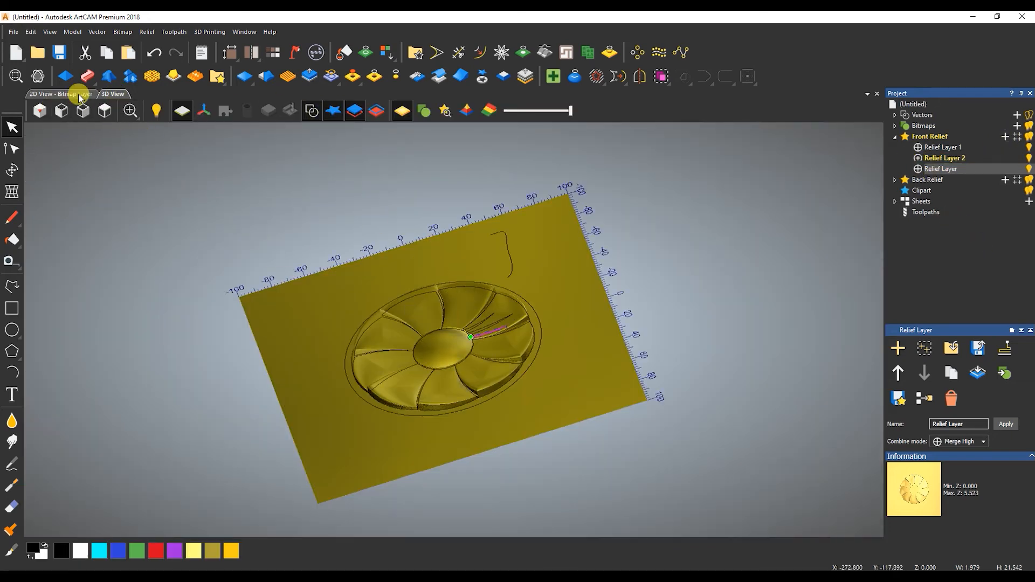
click(62, 94)
click(375, 264)
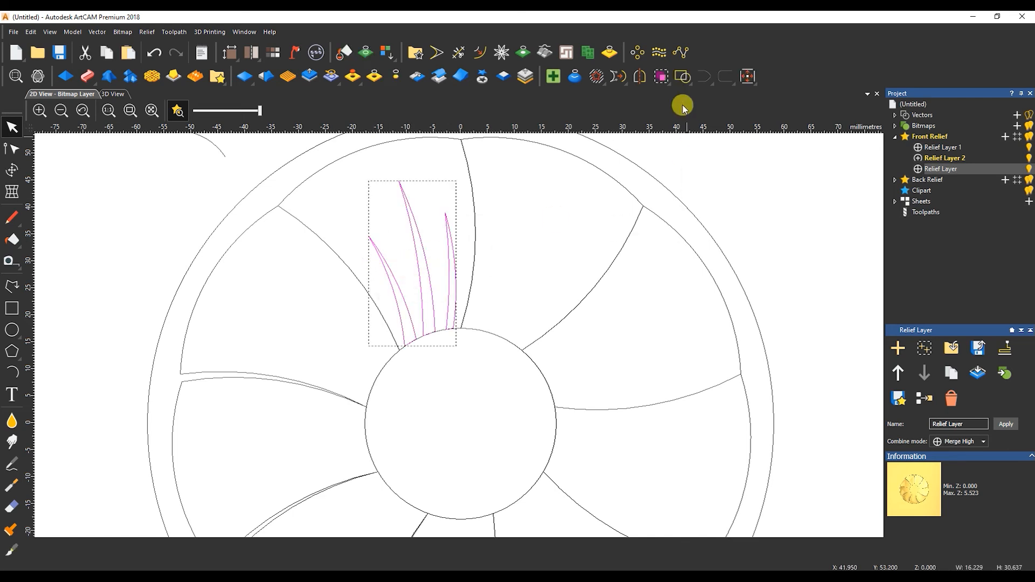
Group the three veins and rotate-copy them 9 times through 360° around the centre.
click(655, 53)
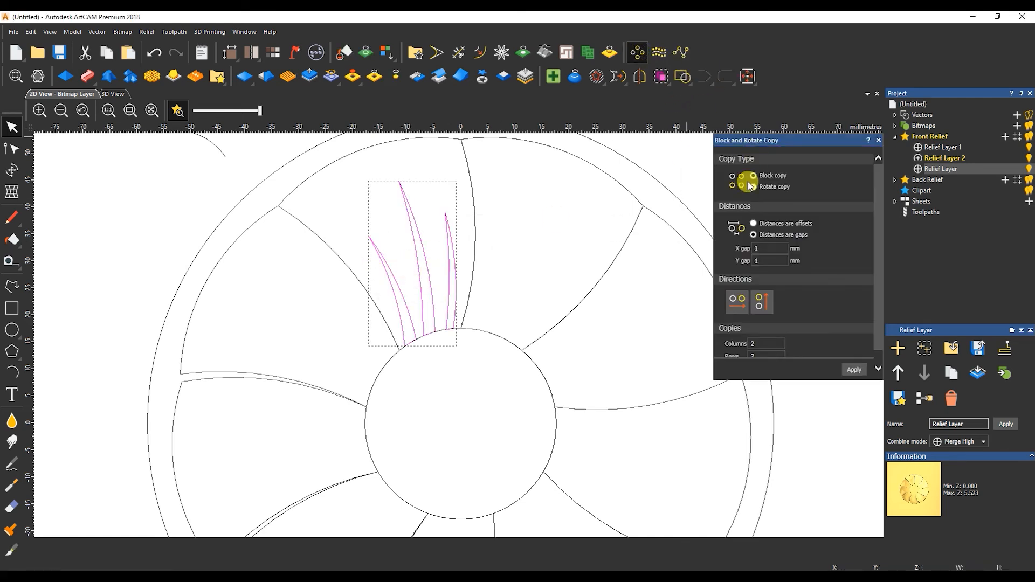
drag(465, 194, 371, 262)
right_click(421, 238)
click(479, 305)
click(754, 189)
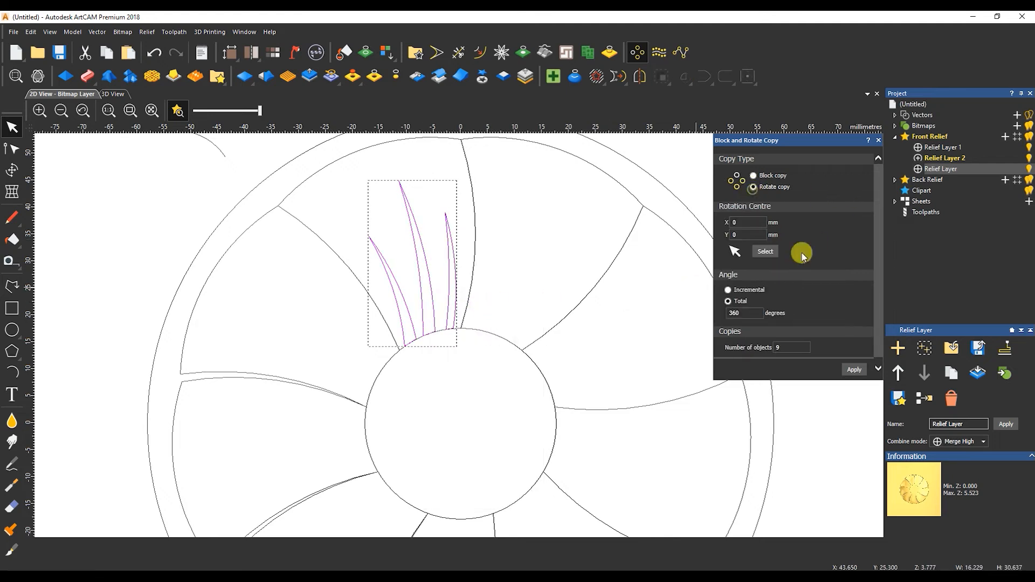
click(850, 369)
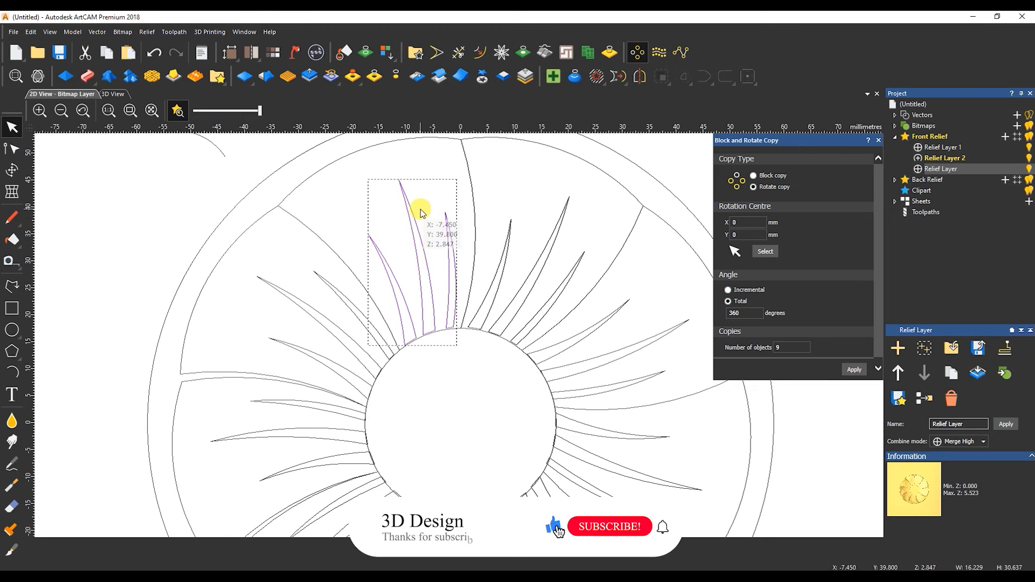
click(406, 231)
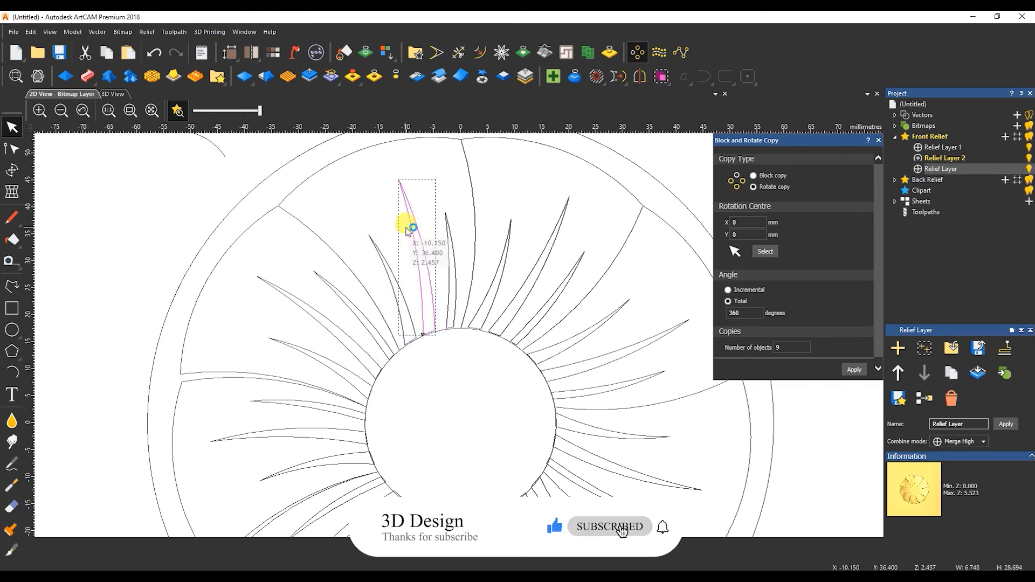
double_click(406, 231)
click(879, 141)
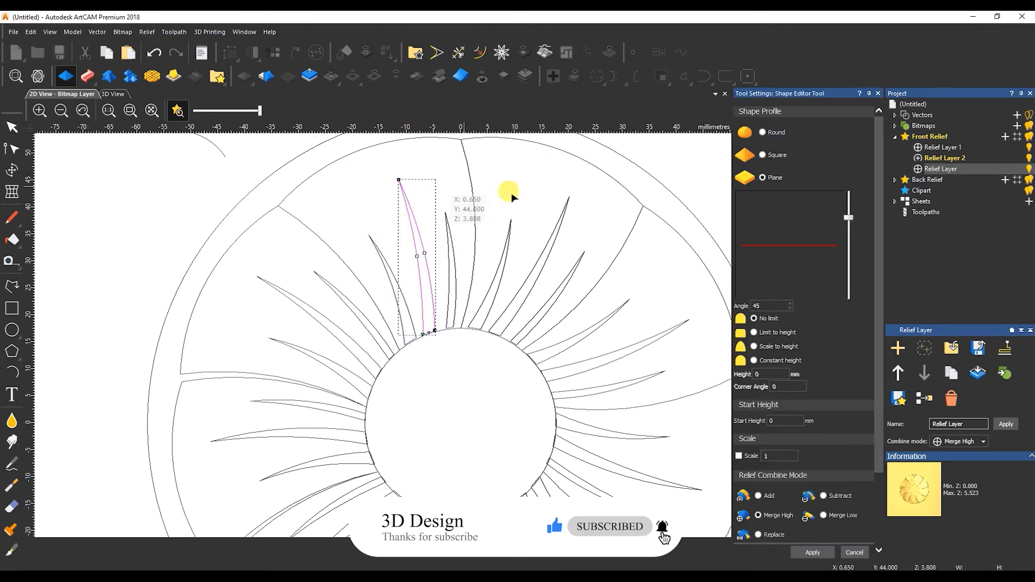
In 3D View, hide the vectors and orbit around the veins and domed centre.
click(113, 94)
scroll(366, 311, up, 4)
click(312, 110)
drag(403, 391, 693, 353)
scroll(497, 293, up, 2)
drag(435, 377, 449, 318)
scroll(449, 318, down, 1)
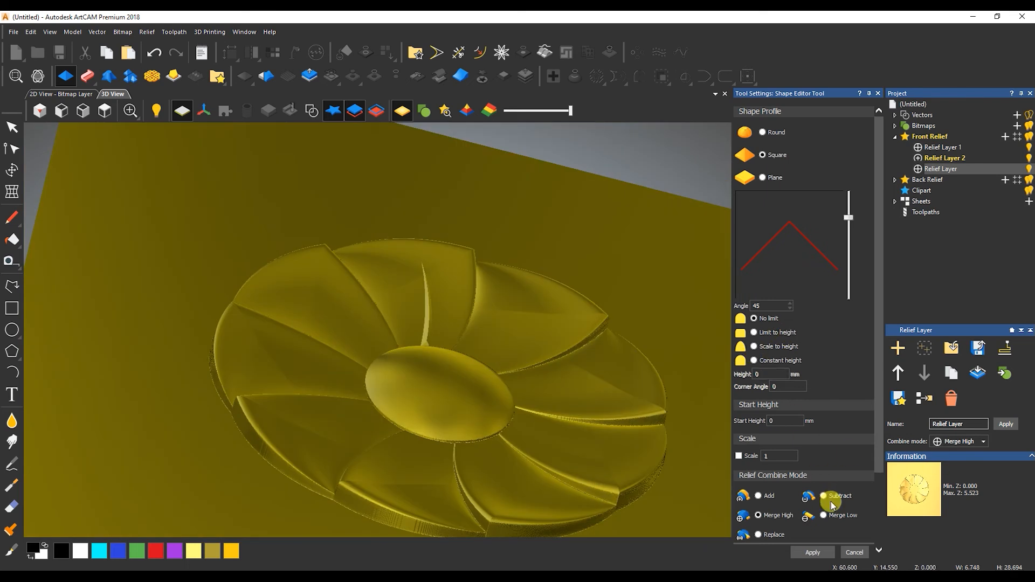
scroll(430, 312, up, 6)
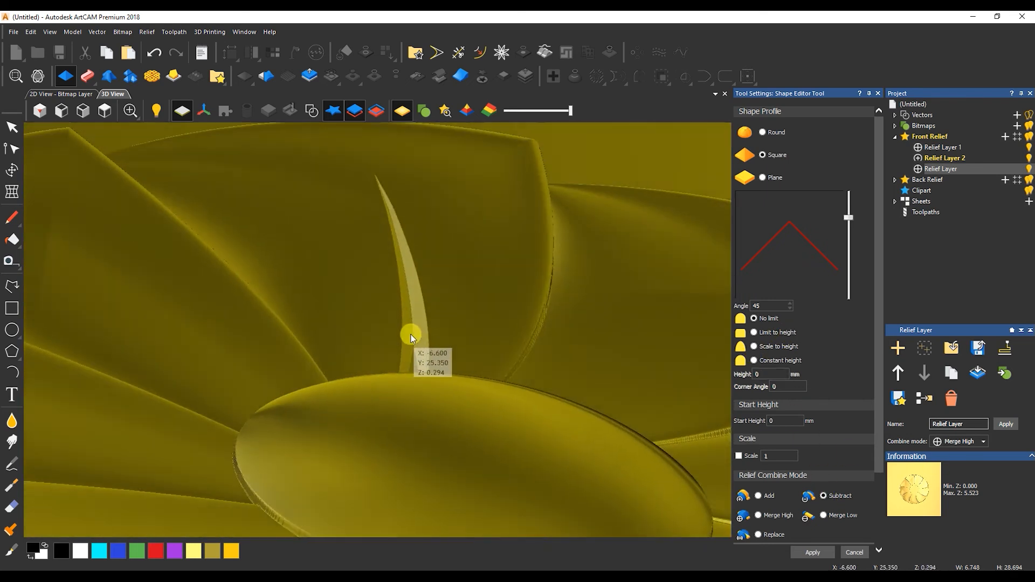
drag(411, 335, 418, 355)
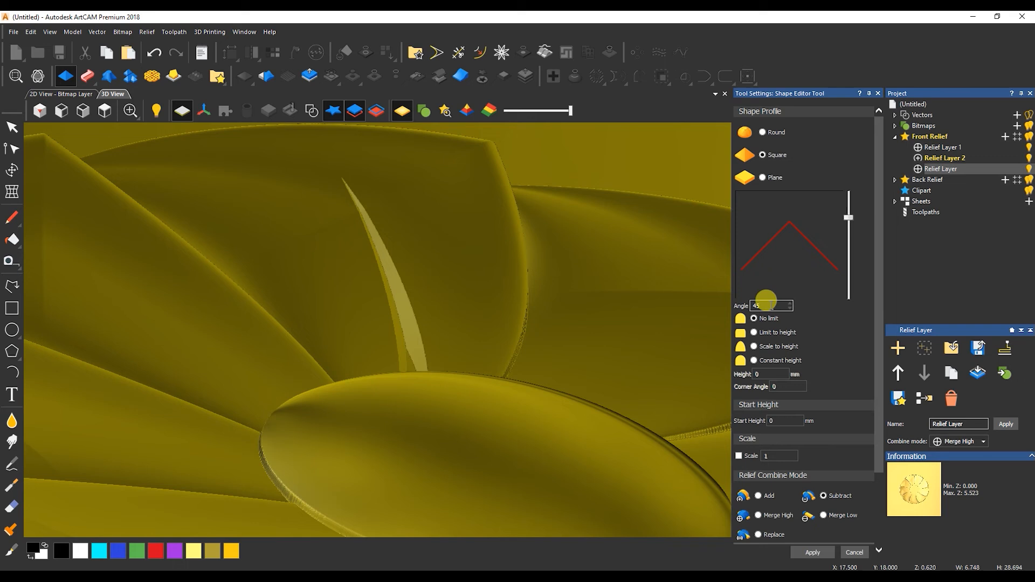
text(35)
mouse_move(423, 328)
mouse_down()
mouse_move(390, 335)
mouse_move(411, 315)
mouse_up()
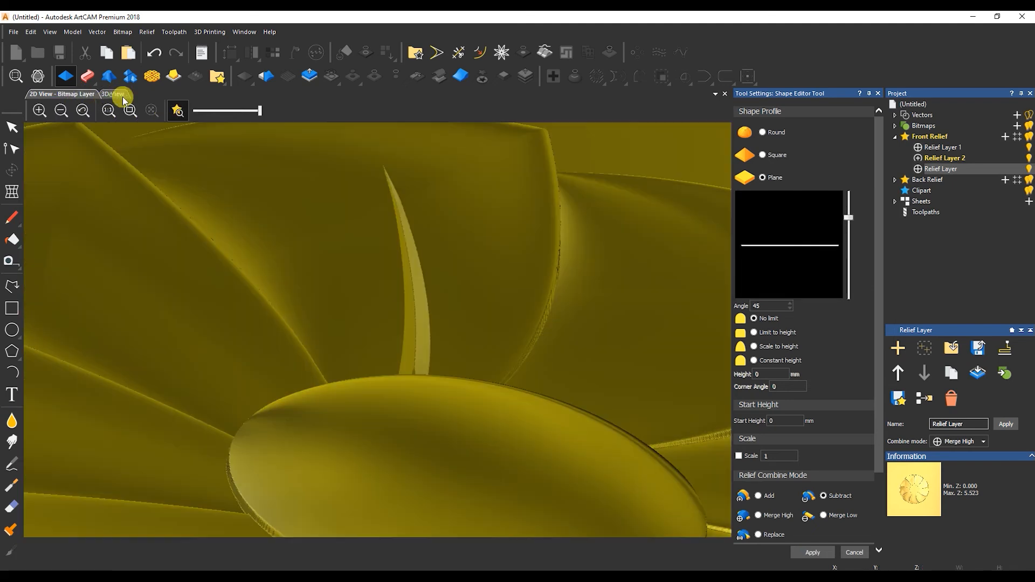
Carve a vein as a Square-profile groove at 35°, then close the Shape Editor and return to 2D.
click(312, 110)
click(345, 302)
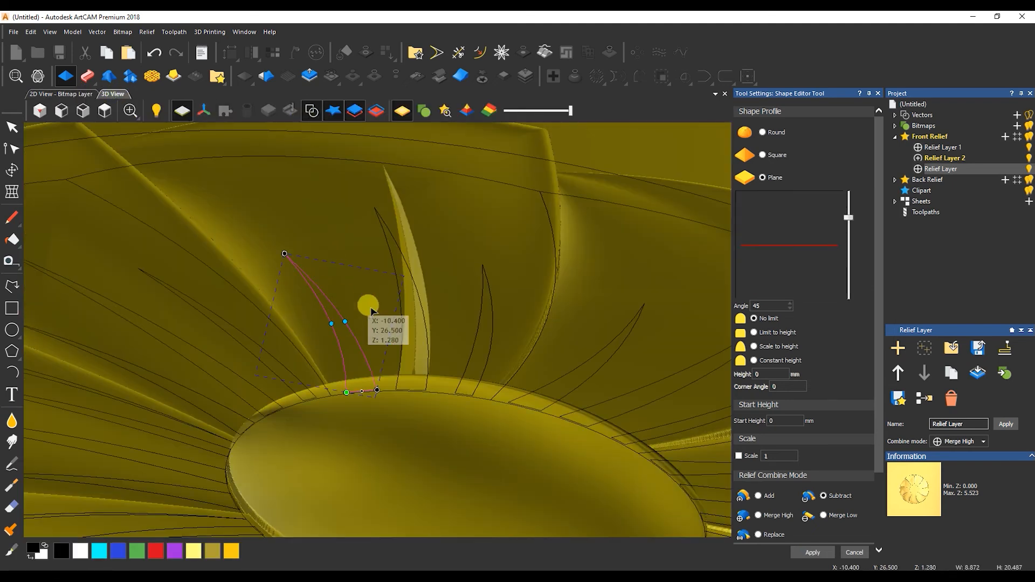
click(762, 155)
double_click(758, 306)
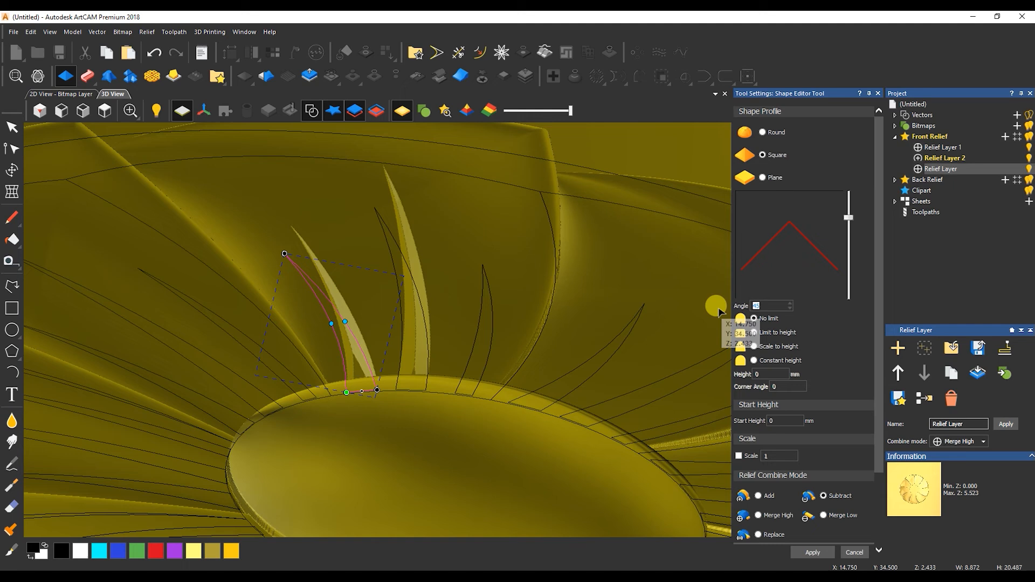
click(768, 307)
text(35)
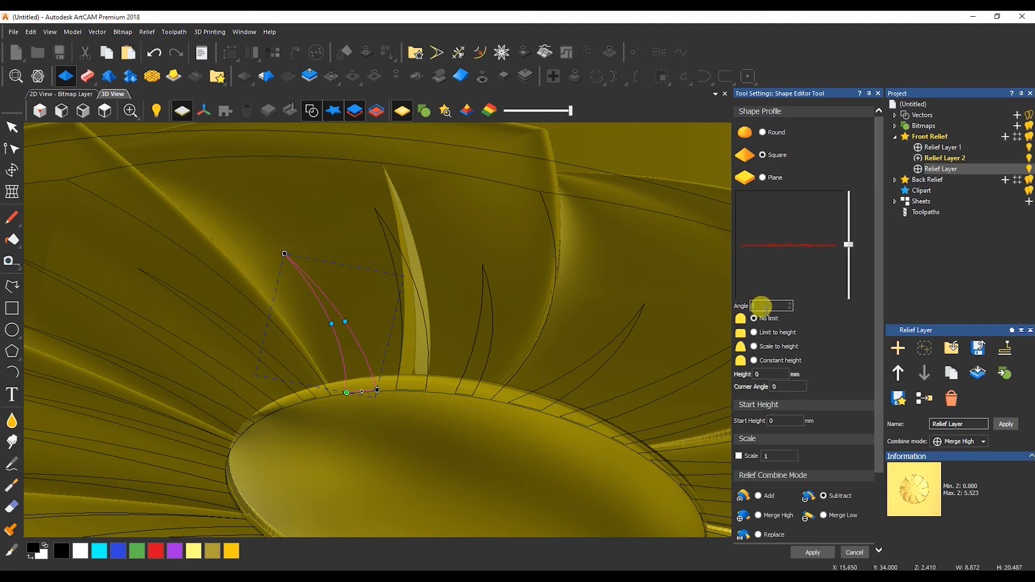
click(821, 553)
click(476, 282)
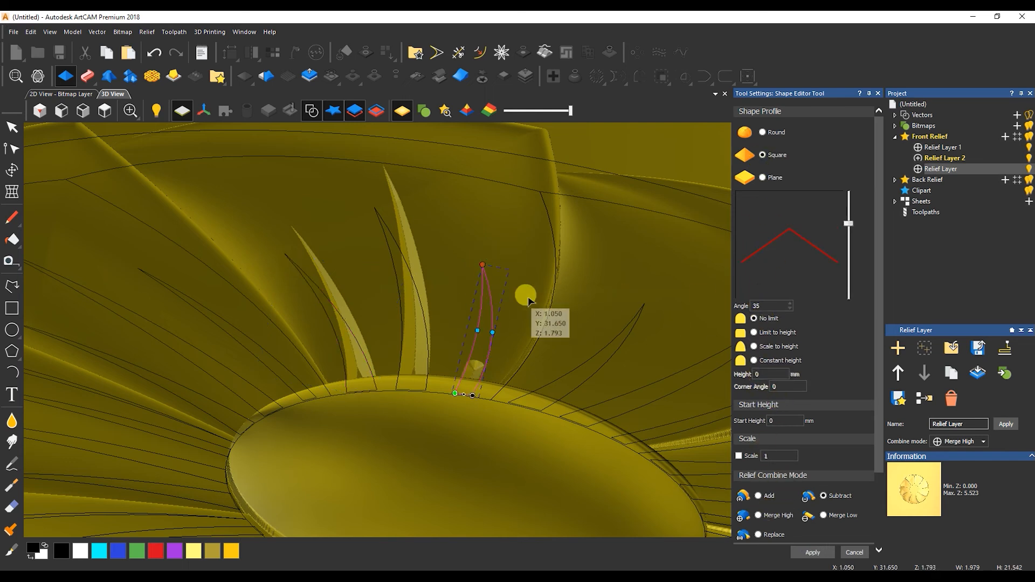
drag(492, 297, 500, 319)
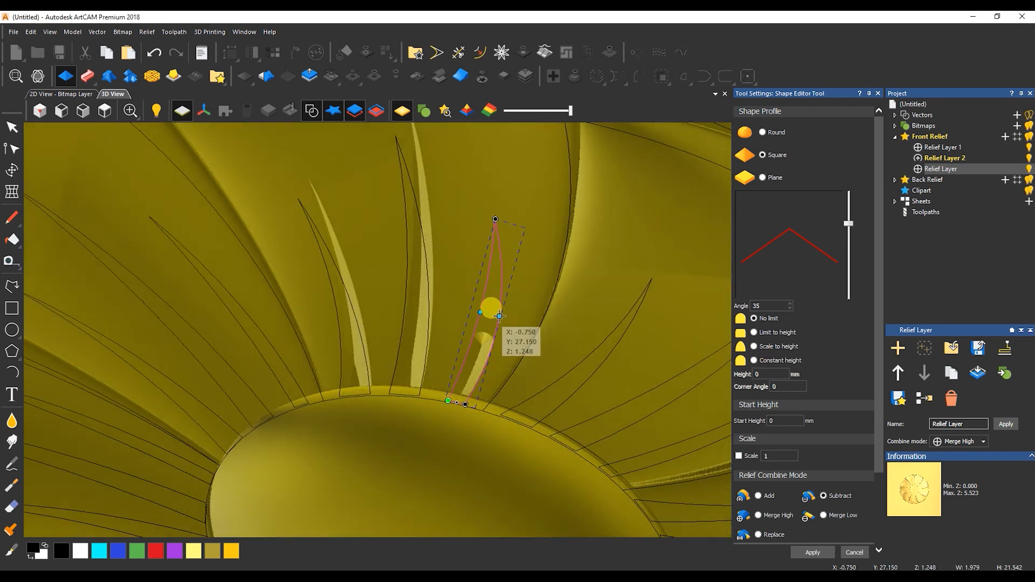
click(855, 552)
click(75, 95)
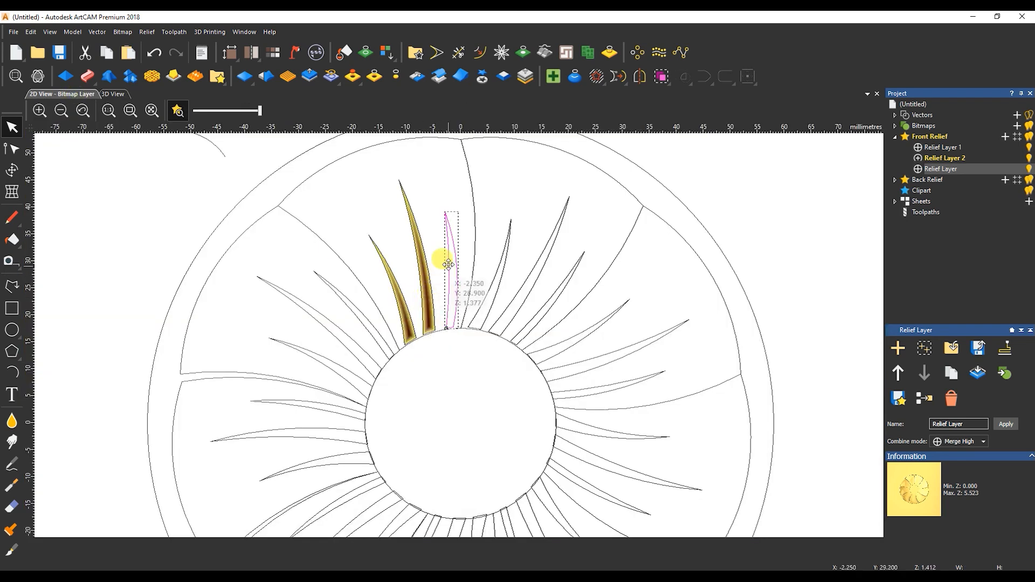
Move the left vein outline beside the middle groove and rotate it about its lower-right corner.
click(415, 340)
drag(416, 340, 453, 329)
key(t)
scroll(453, 332, up, 2)
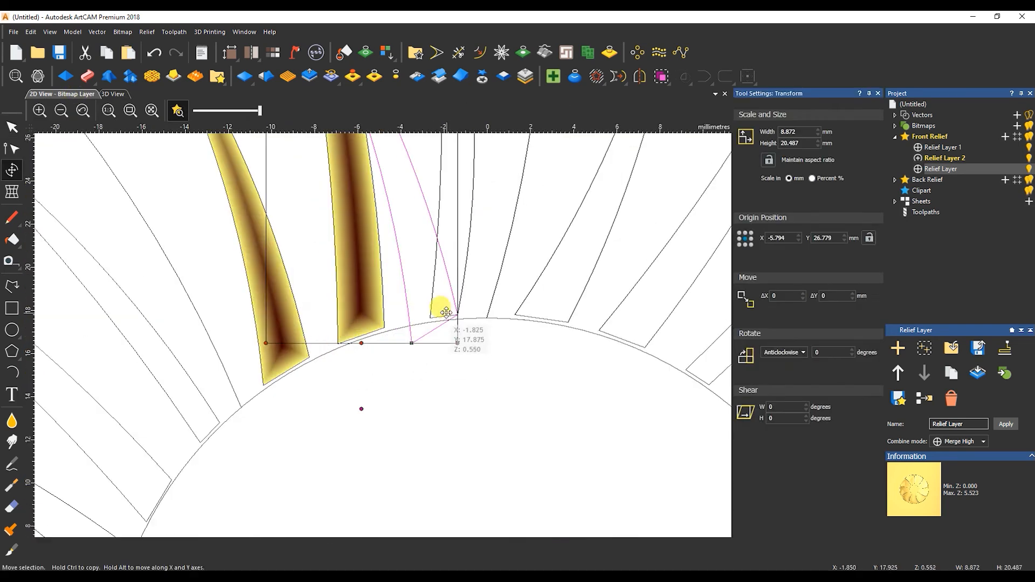
scroll(399, 250, down, 1)
drag(373, 229, 637, 442)
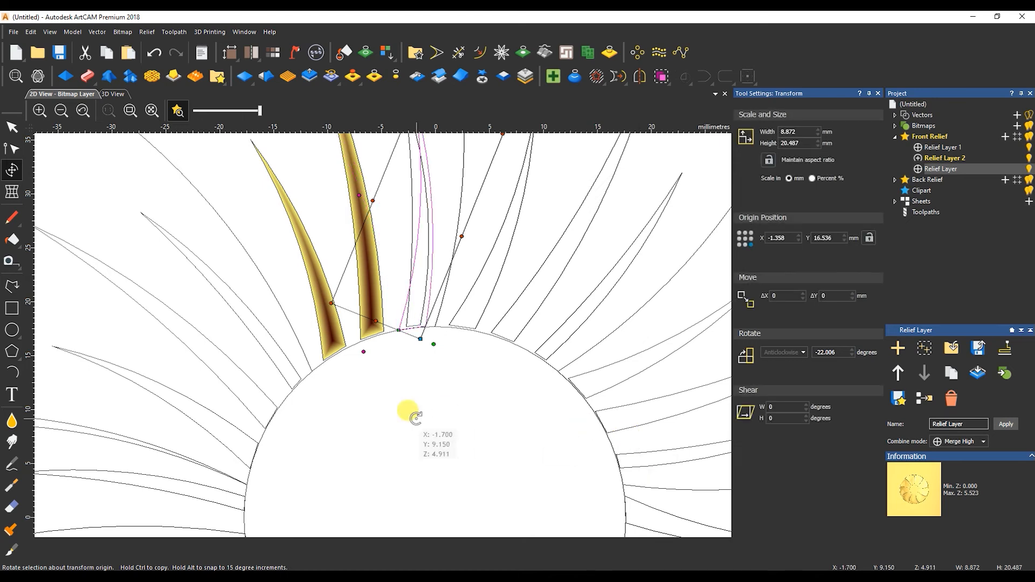
click(409, 414)
Ungroup the copied veins, delete the extra third vein, and select the thin vein curve.
scroll(426, 335, down, 1)
click(431, 220)
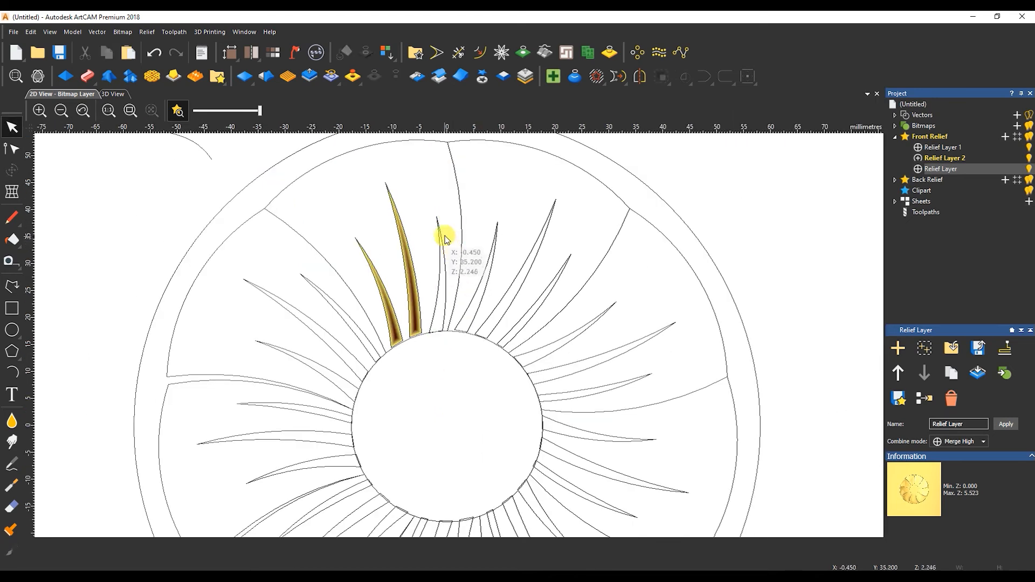
click(560, 269)
key(ctrl+u)
click(573, 248)
click(560, 271)
key(Delete)
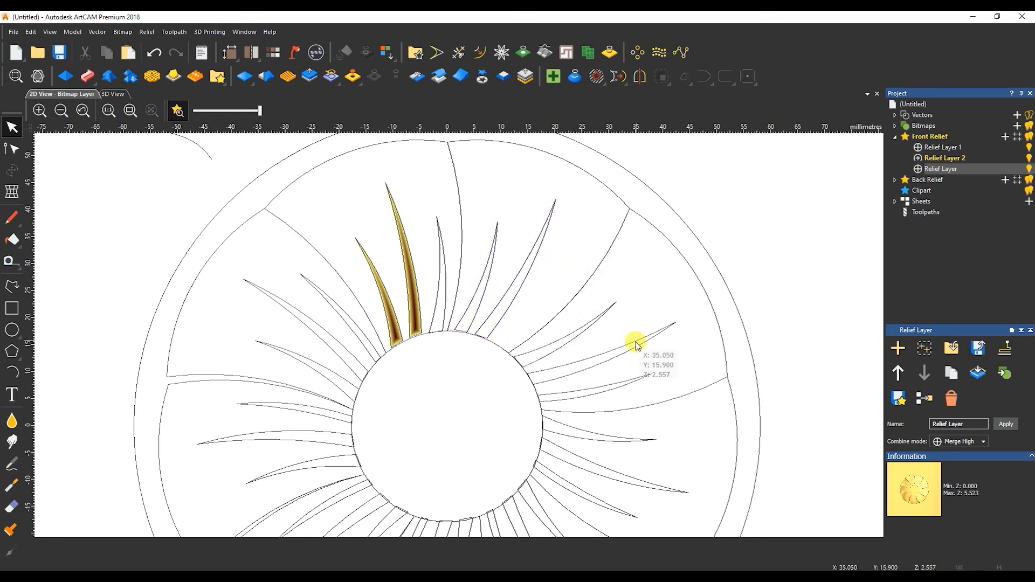
click(442, 232)
Rotate-copy the selected vein curve 9 times around the centre.
click(637, 53)
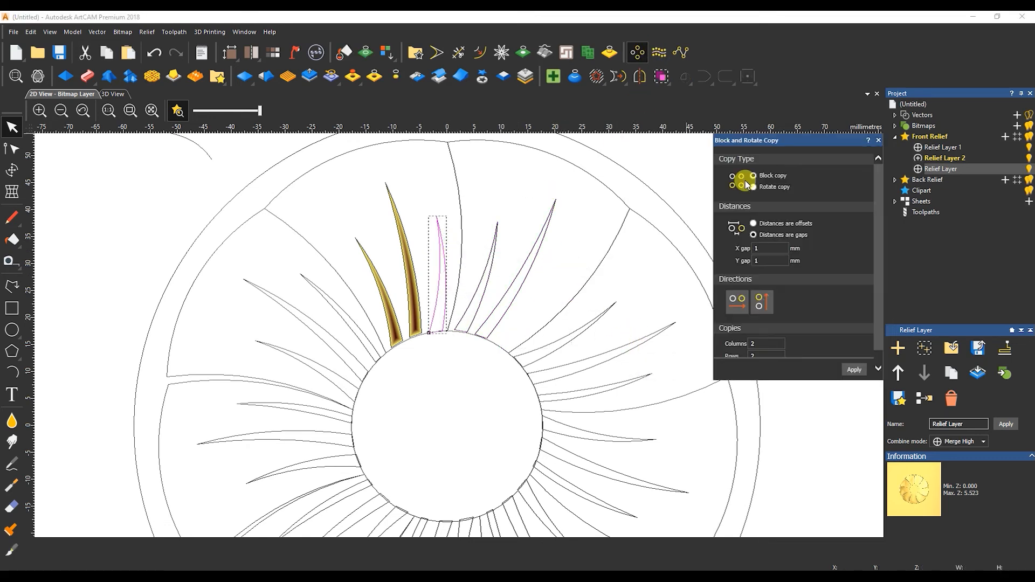
click(754, 187)
click(854, 370)
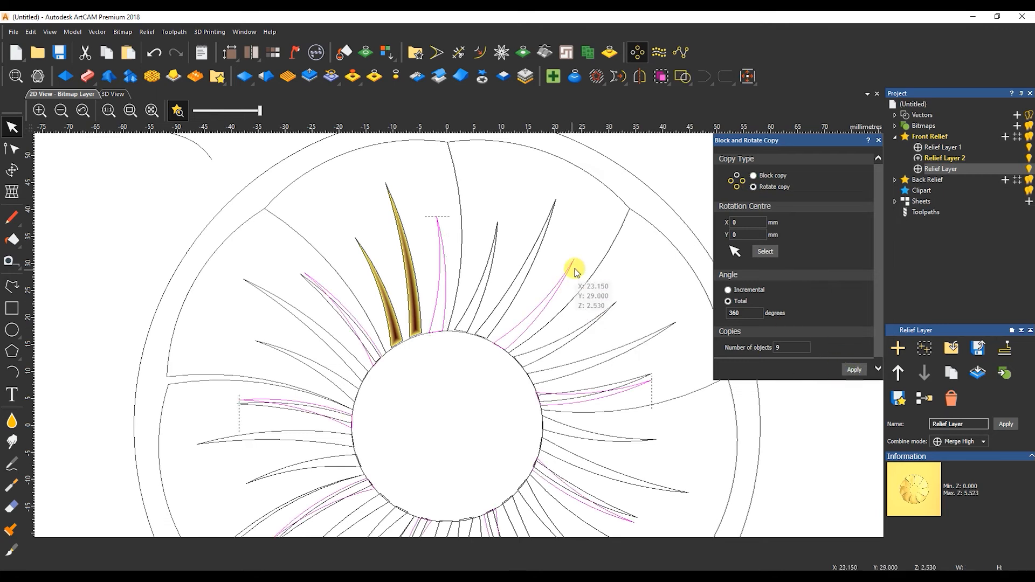
Carve the vein into the relief as a subtracted groove, then select three duplicate veins in 2D.
click(116, 95)
double_click(505, 319)
click(805, 496)
click(879, 141)
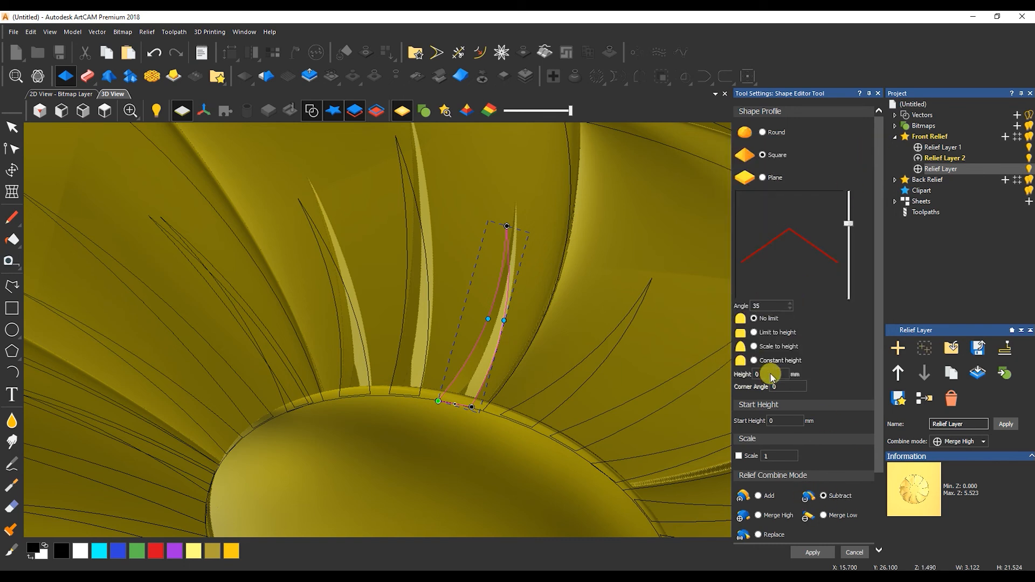
click(858, 552)
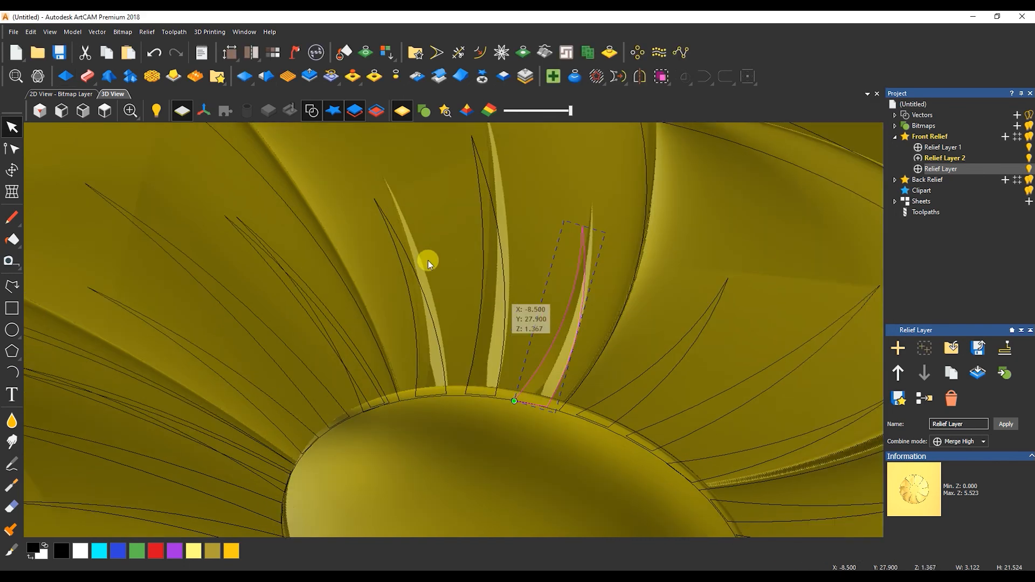
click(79, 95)
drag(580, 221, 492, 283)
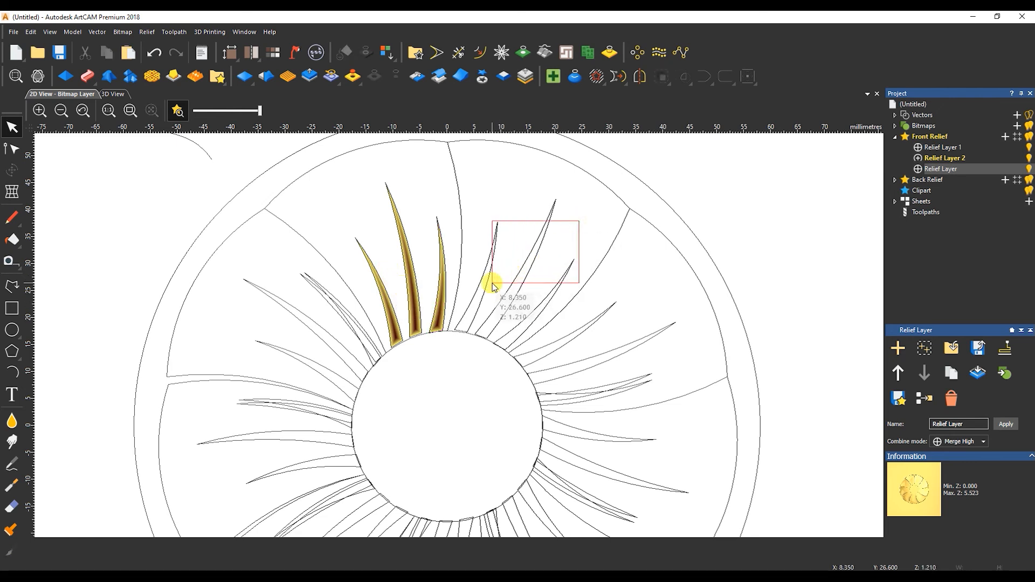
Delete the duplicate spike vectors from the right-side petals.
key(Delete)
drag(678, 314, 587, 387)
key(Delete)
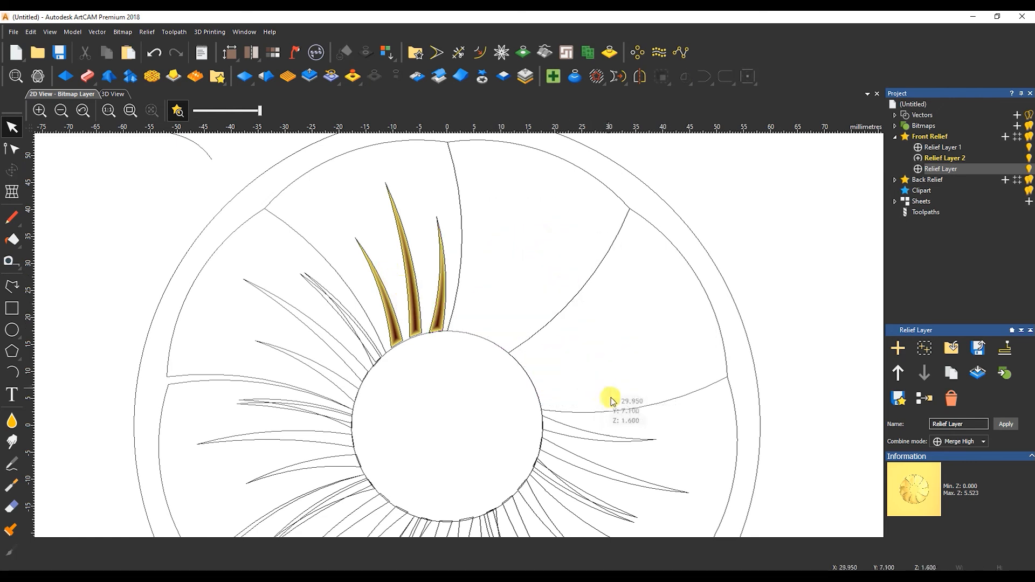
drag(654, 435, 582, 497)
key(Delete)
scroll(550, 475, down, 1)
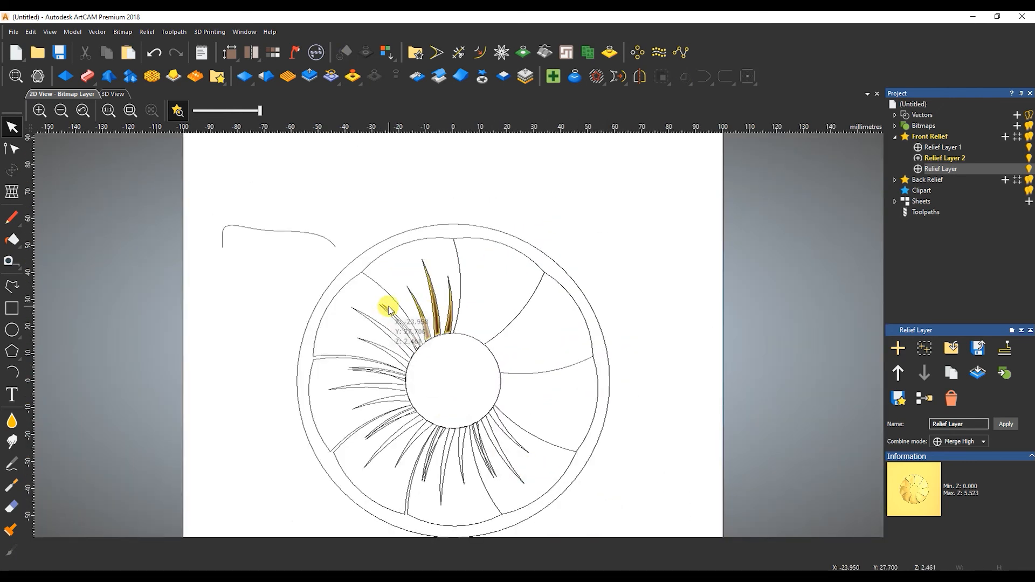
Delete the duplicate spike curves from the upper-left and left petals.
drag(365, 341, 365, 341)
key(Delete)
click(370, 368)
key(Delete)
click(352, 386)
key(Delete)
Delete the lower-left and lower-right spike groups, then select the top petal's three spikes.
click(385, 426)
key(Delete)
click(393, 432)
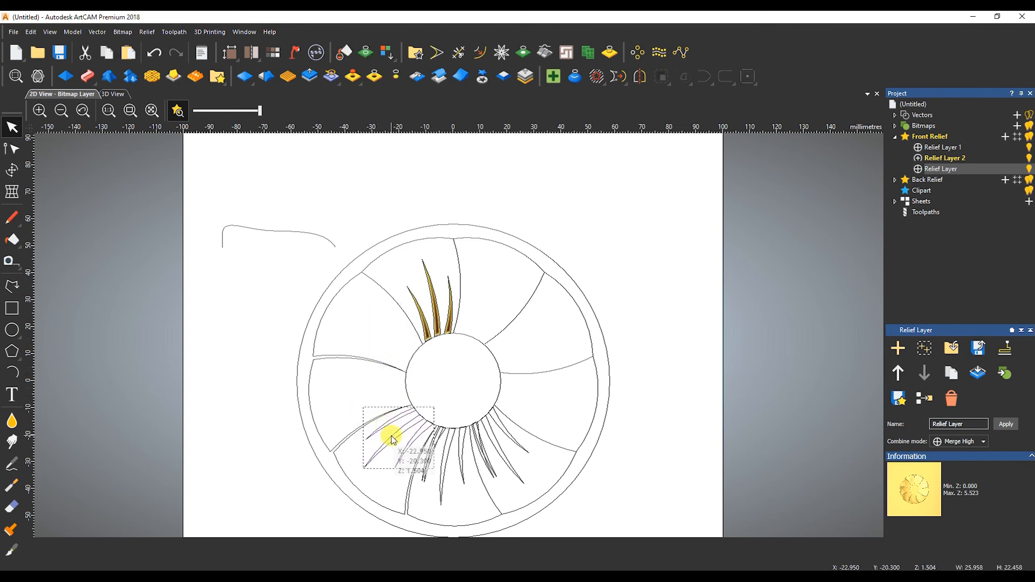
key(Delete)
click(480, 448)
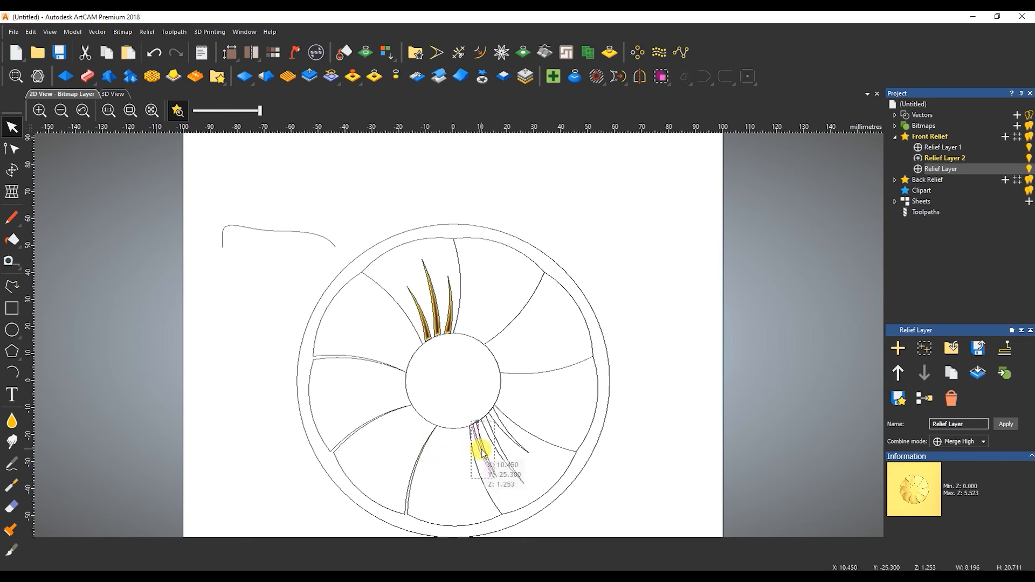
key(Delete)
drag(451, 268, 410, 305)
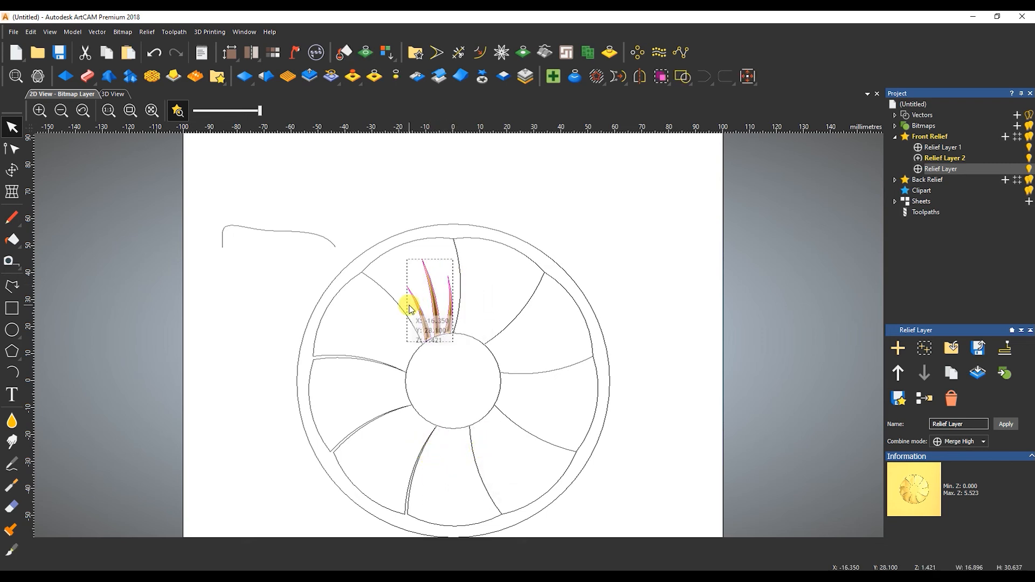
Rotate-copy the three top spikes 9 times through 360 degrees around the centre.
click(637, 52)
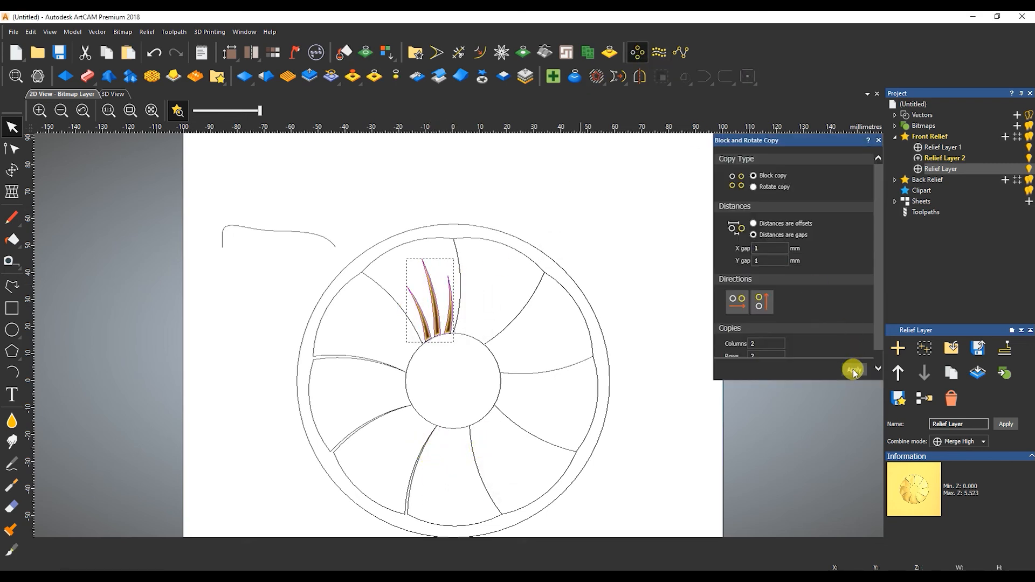
click(854, 371)
key(ctrl+z)
click(753, 187)
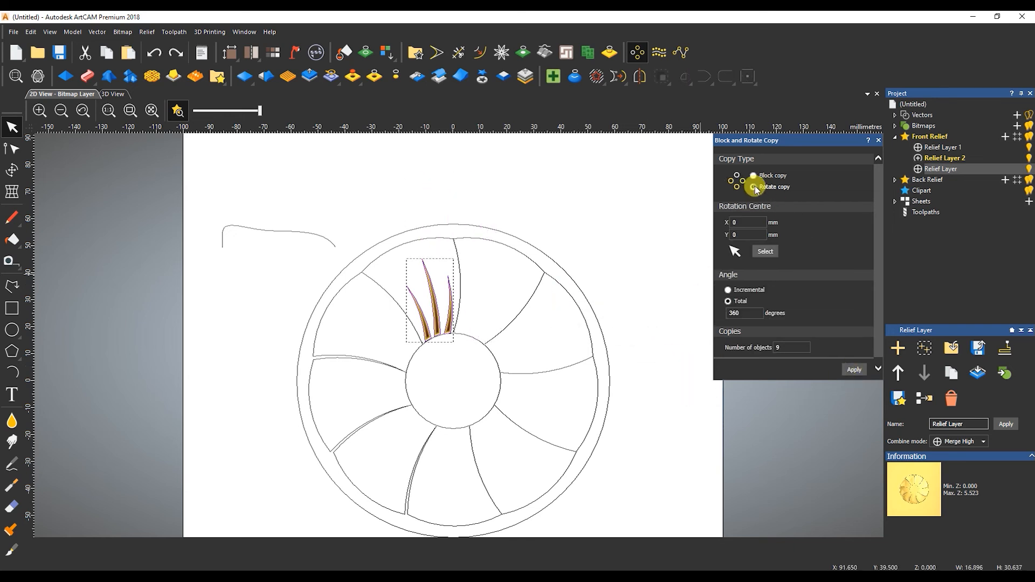
click(854, 371)
click(487, 280)
click(473, 291)
click(858, 372)
click(877, 141)
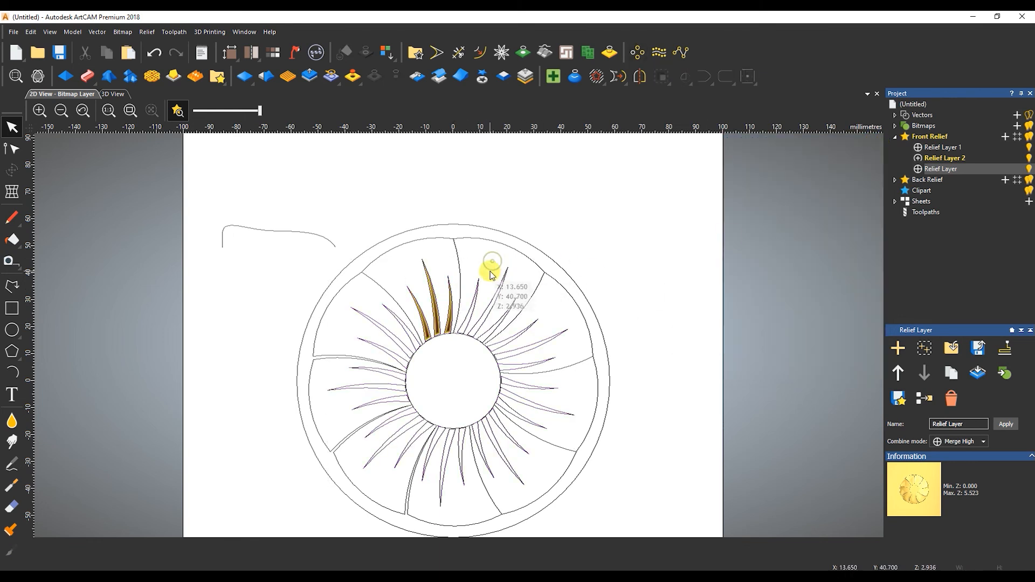
click(473, 292)
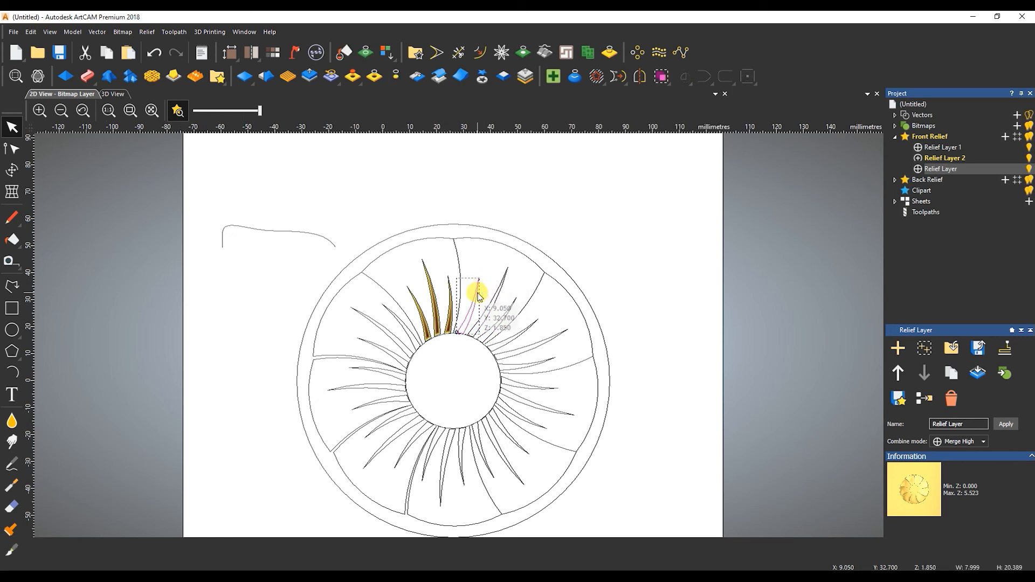
Carve the first upper-right spike as a square-profile, 35° subtracted groove.
double_click(477, 291)
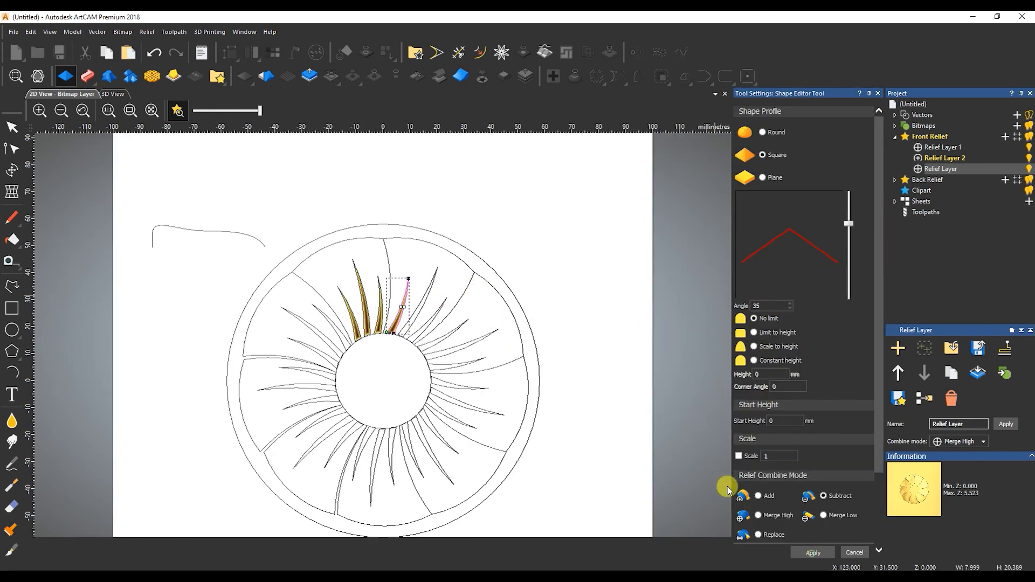
click(440, 271)
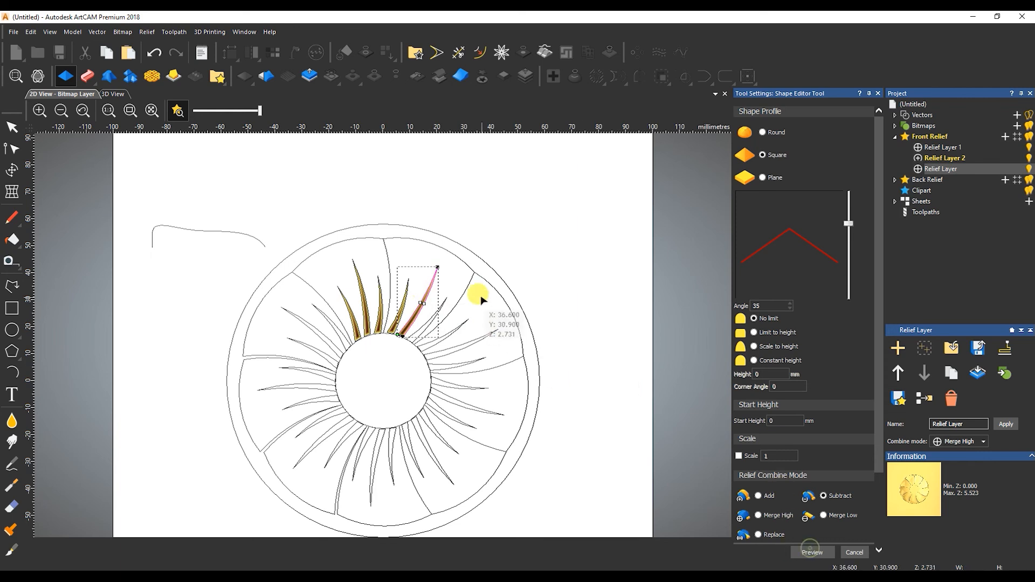
click(439, 306)
click(457, 303)
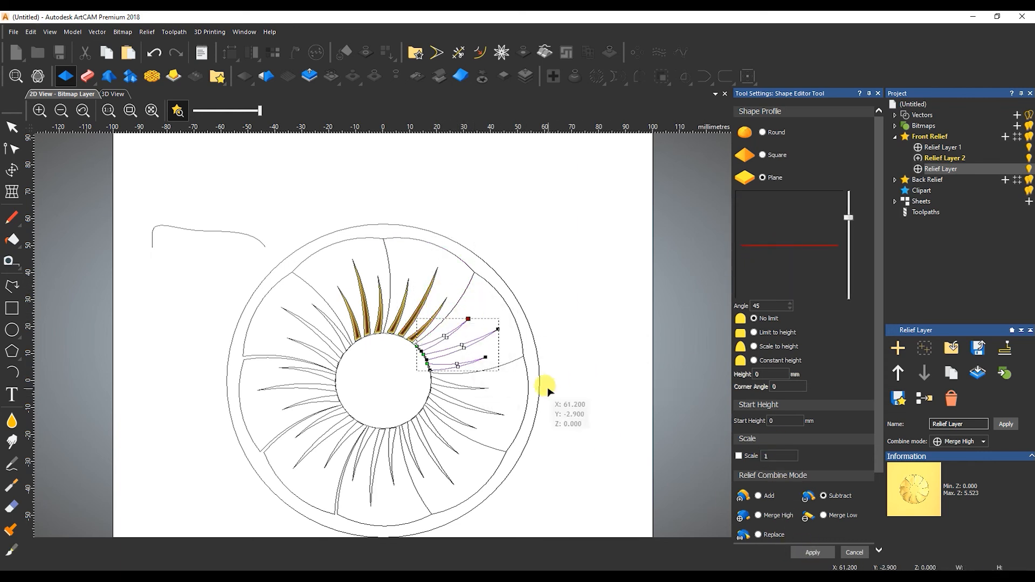
key(Escape)
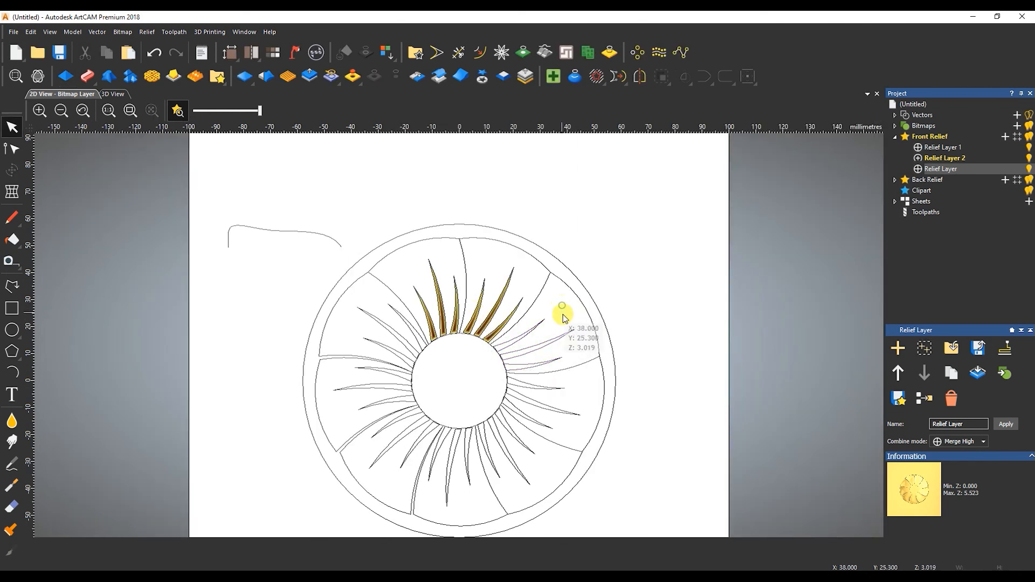
Select the spike groups on the lower, left and upper petals.
click(558, 411)
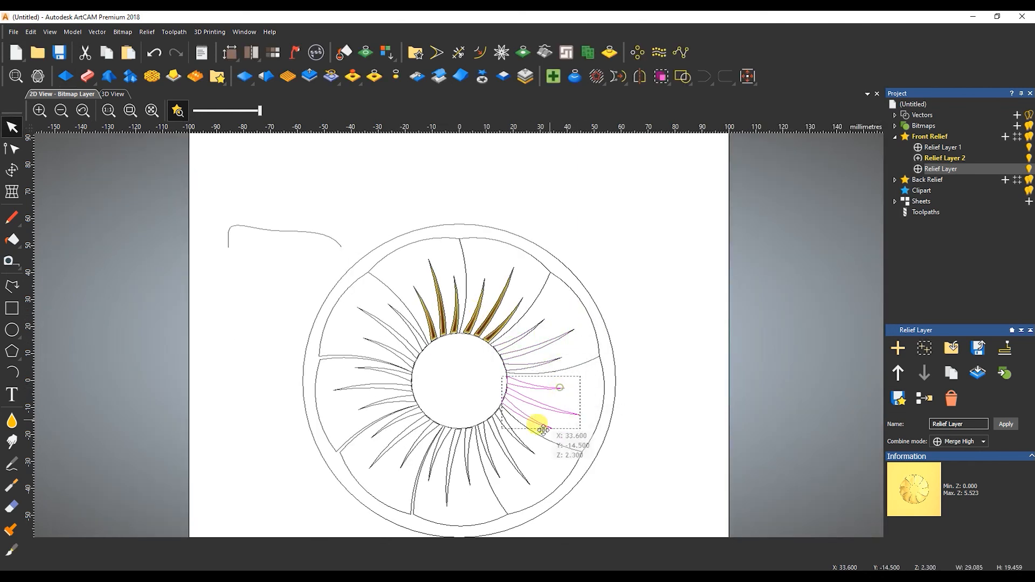
click(532, 452)
click(518, 469)
click(466, 479)
click(402, 461)
click(359, 345)
click(409, 339)
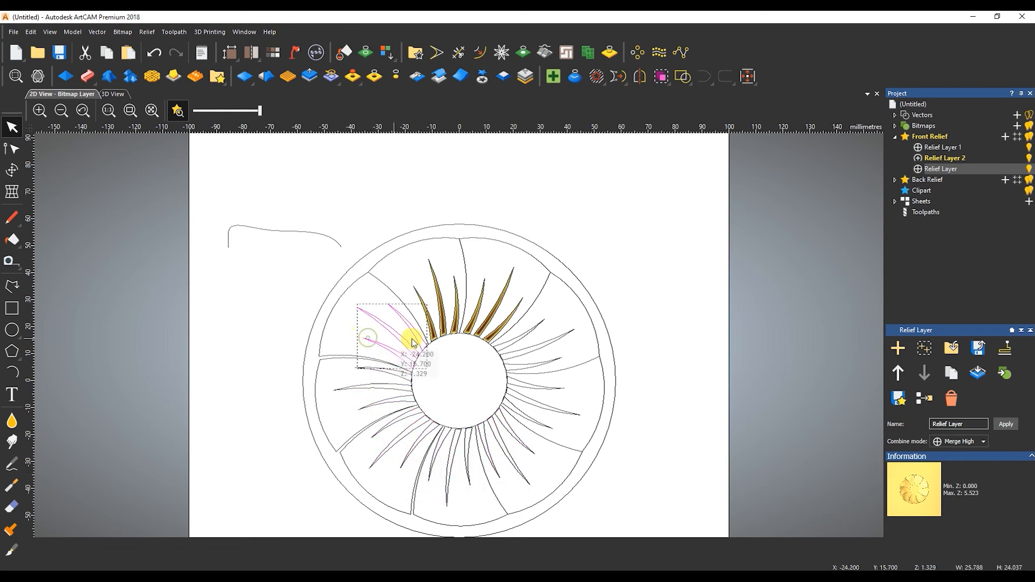
click(538, 323)
Preview and carve the groove on the upper-right spike.
double_click(538, 323)
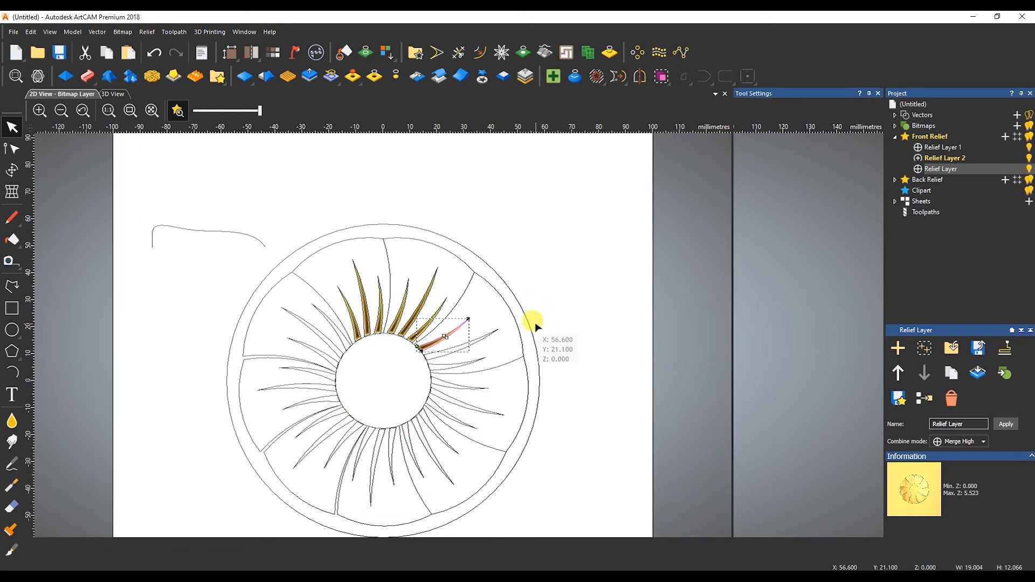
click(815, 553)
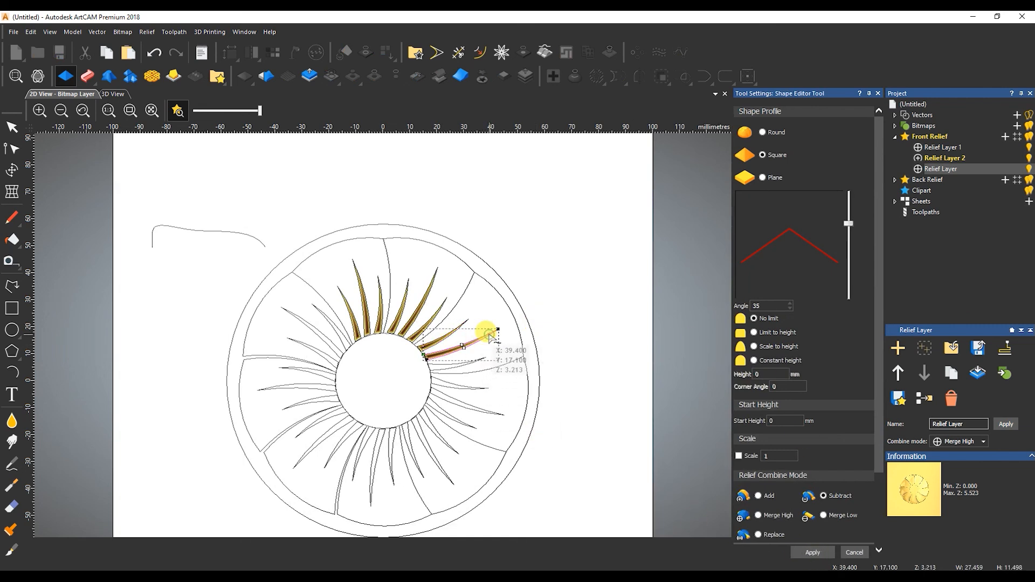
click(463, 366)
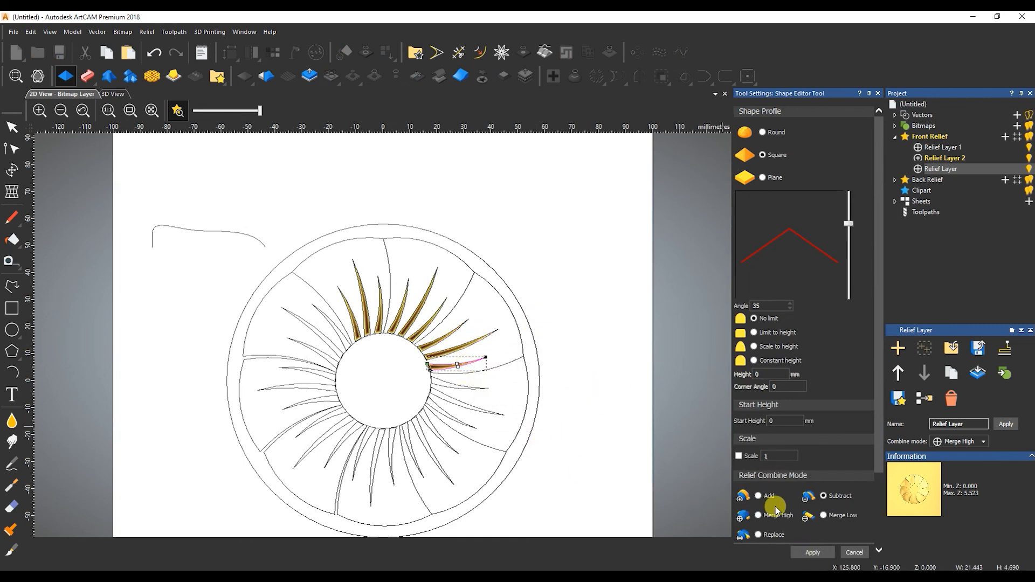
Switch to a top-down 3D view and carve the bottom spikes as grooves.
click(113, 94)
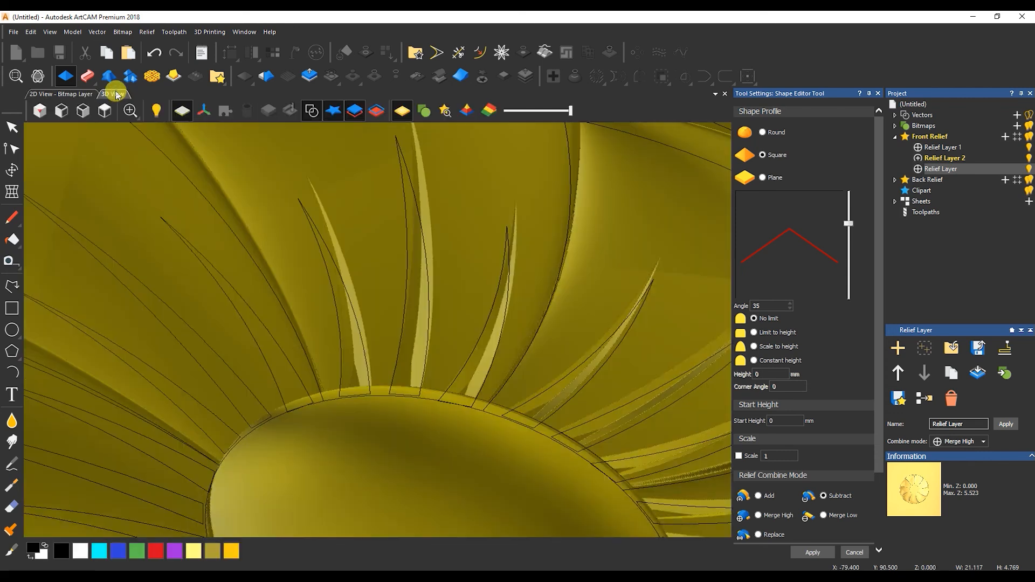
click(105, 113)
scroll(390, 283, up, 4)
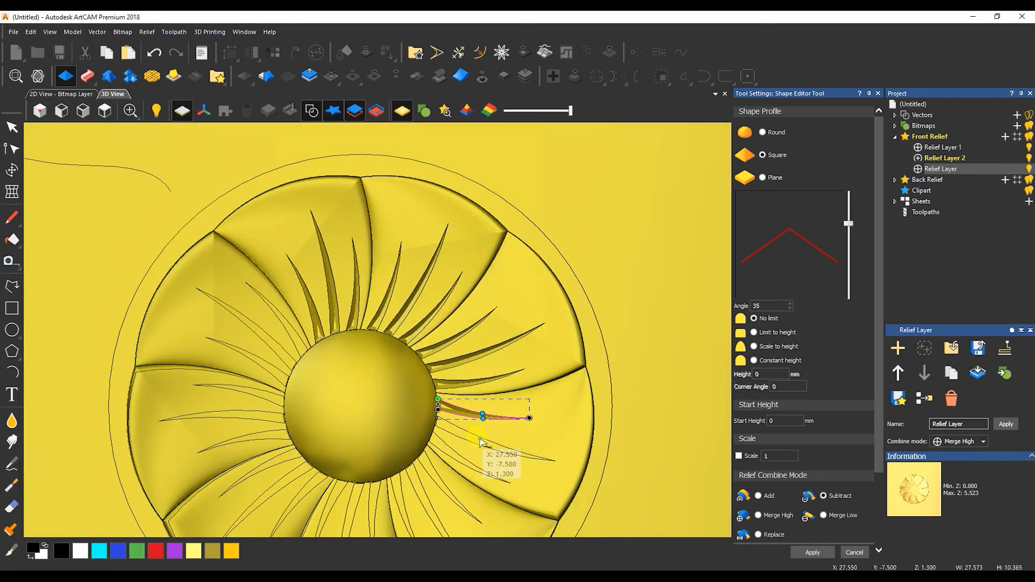
click(482, 444)
click(467, 469)
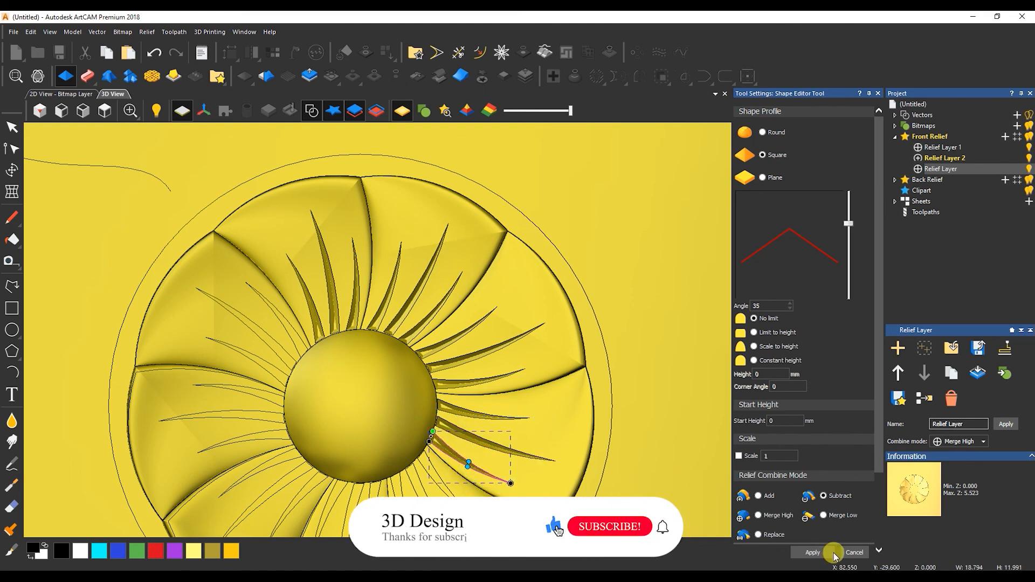
click(813, 553)
click(823, 552)
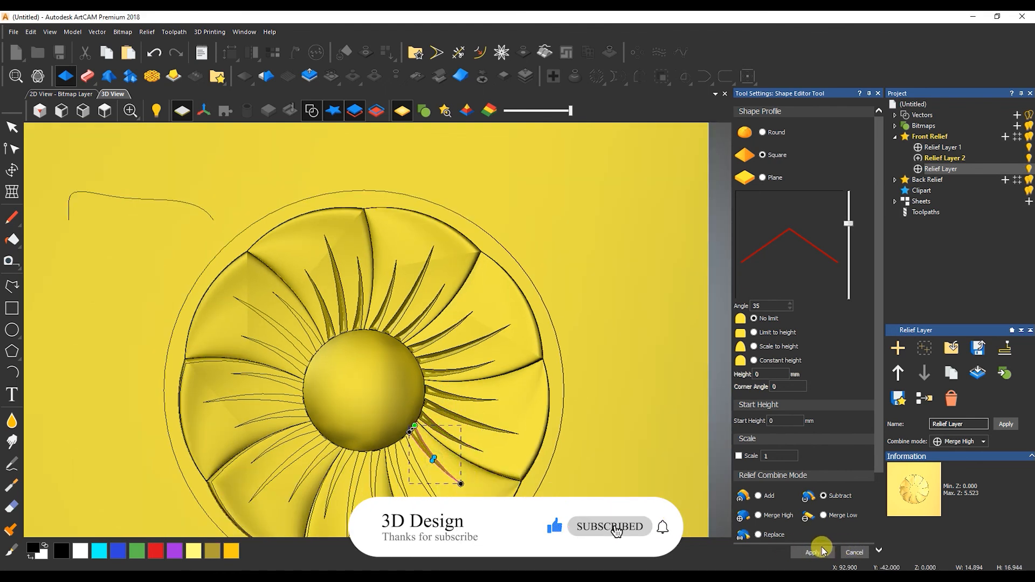
Carve the spikes around the lower-left of the domed centre.
click(430, 491)
click(804, 551)
click(400, 477)
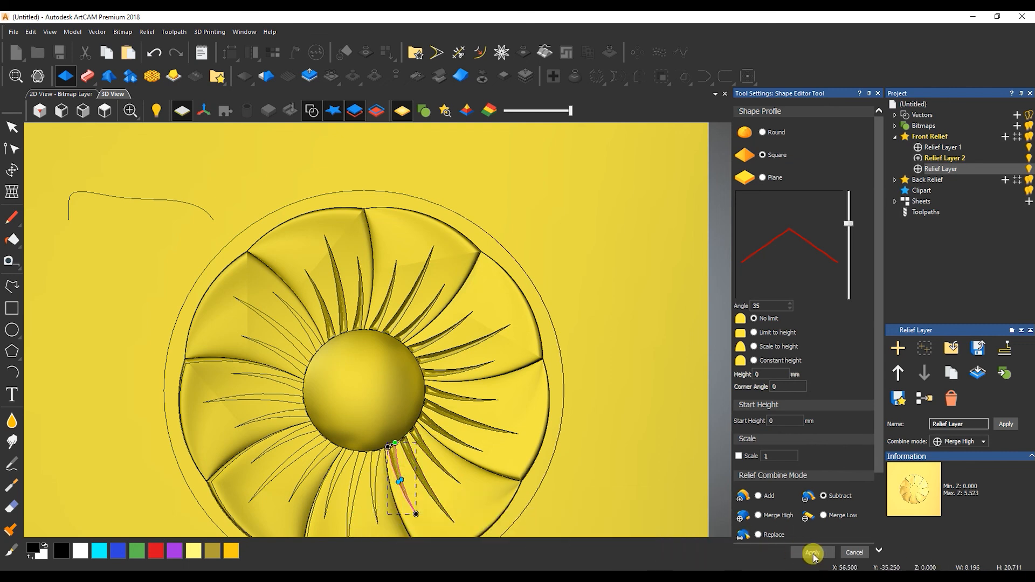
click(374, 486)
click(803, 554)
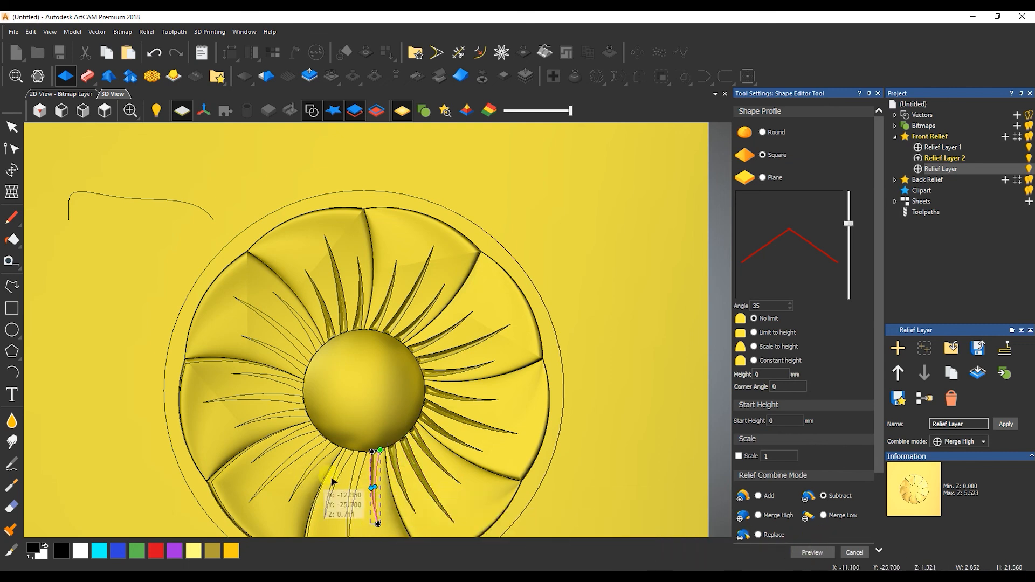
click(355, 474)
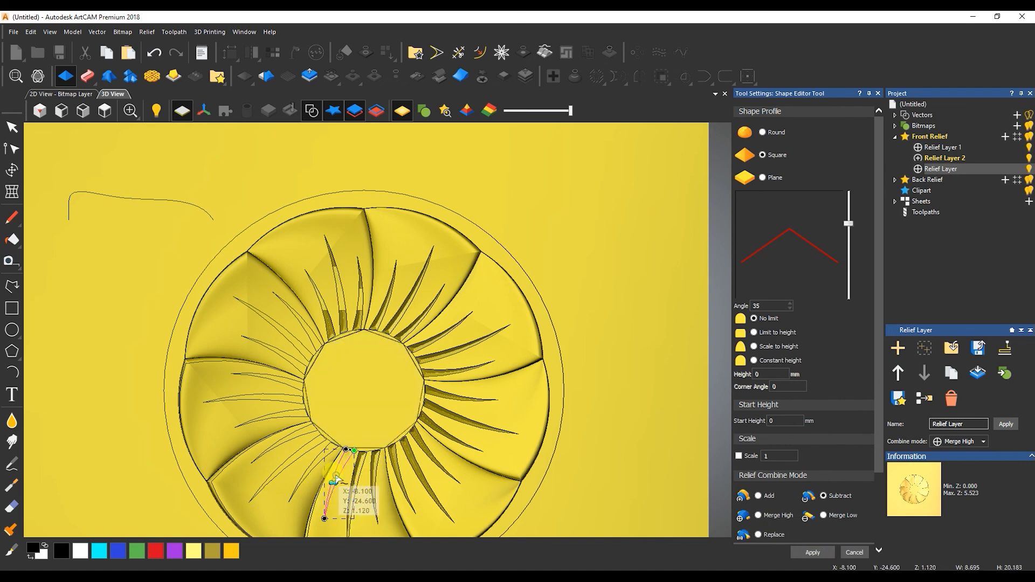
click(302, 483)
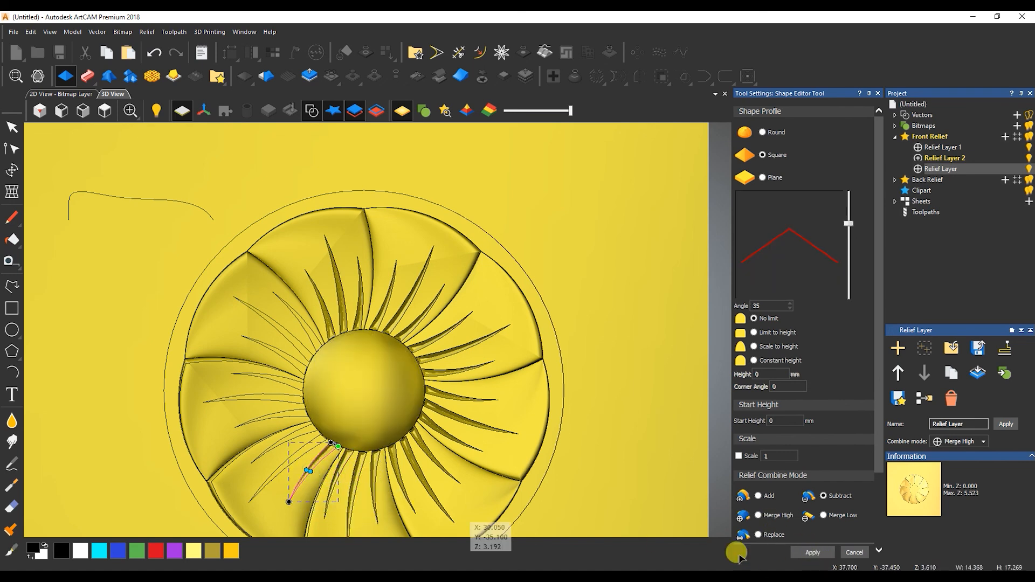
click(295, 459)
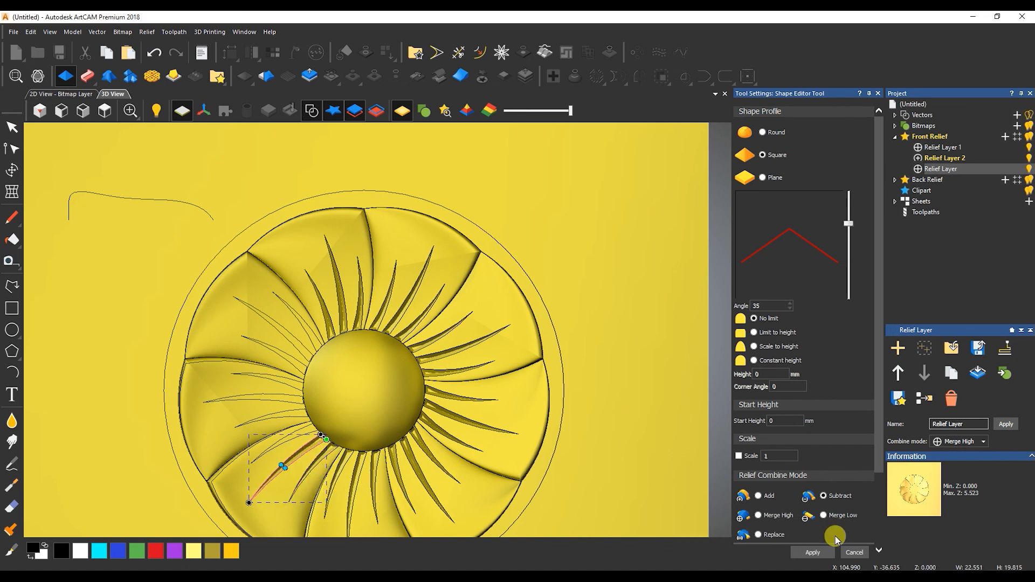
click(785, 549)
Carve the spikes up the left and upper-left side of the centre.
click(283, 441)
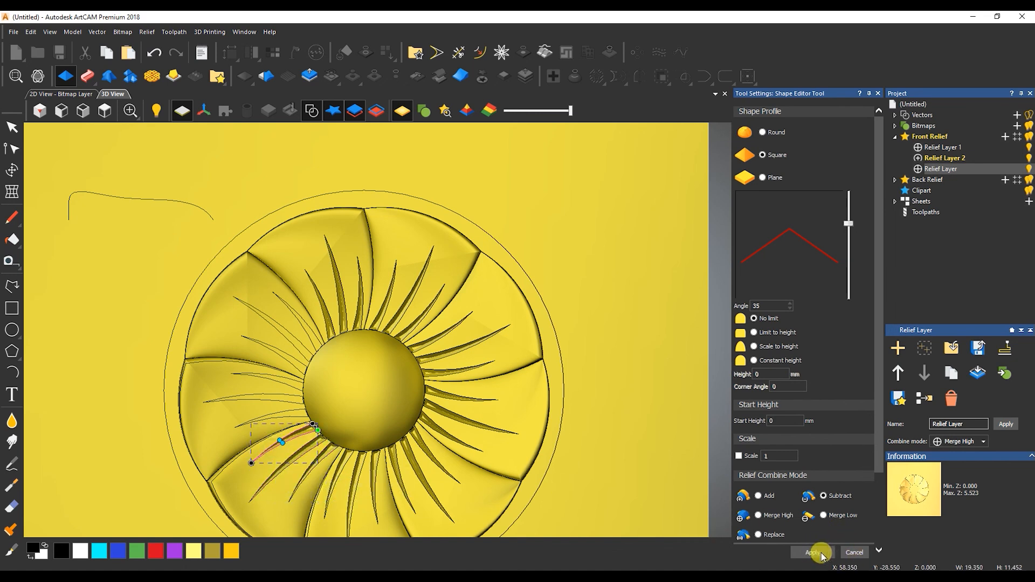
click(239, 421)
click(798, 554)
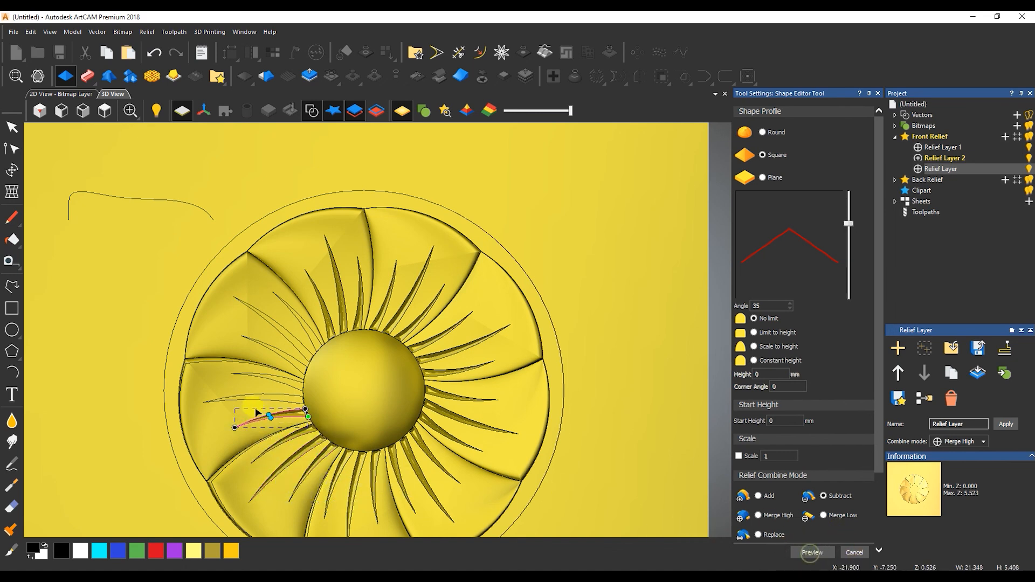
click(813, 552)
click(248, 377)
click(815, 553)
click(255, 341)
click(814, 550)
click(813, 553)
click(284, 308)
click(814, 553)
Close the Shape Editor and inspect the finished relief in 3D with vectors hidden.
click(858, 553)
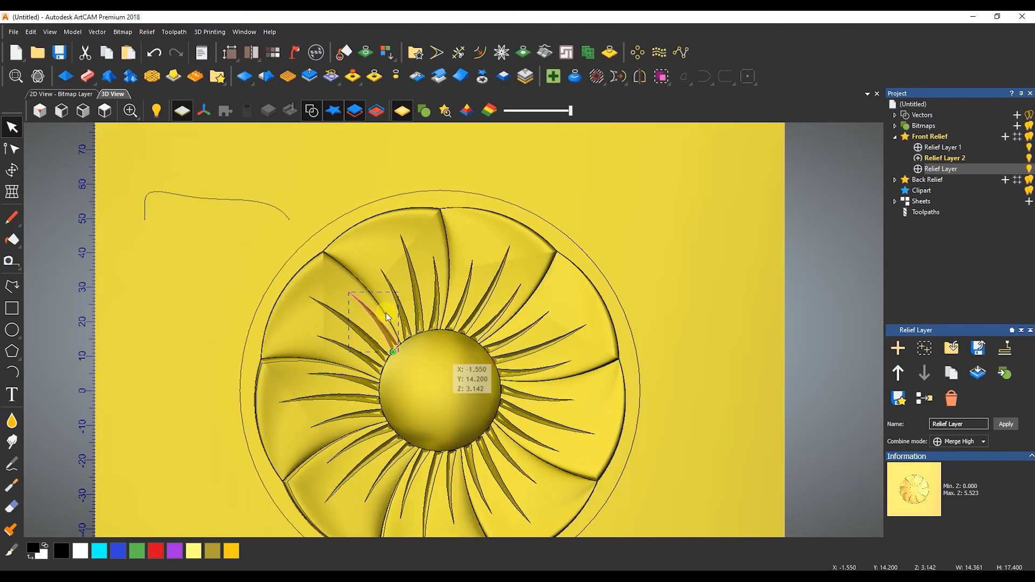
drag(502, 411, 494, 351)
click(311, 111)
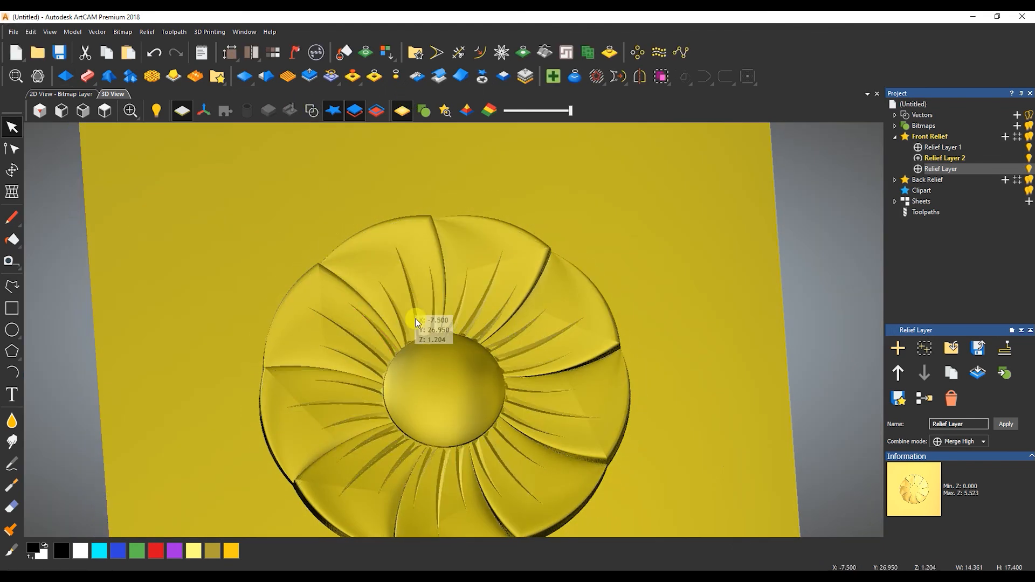
scroll(416, 319, down, 2)
drag(471, 413, 465, 353)
scroll(438, 454, up, 5)
drag(422, 404, 471, 305)
scroll(470, 305, down, 4)
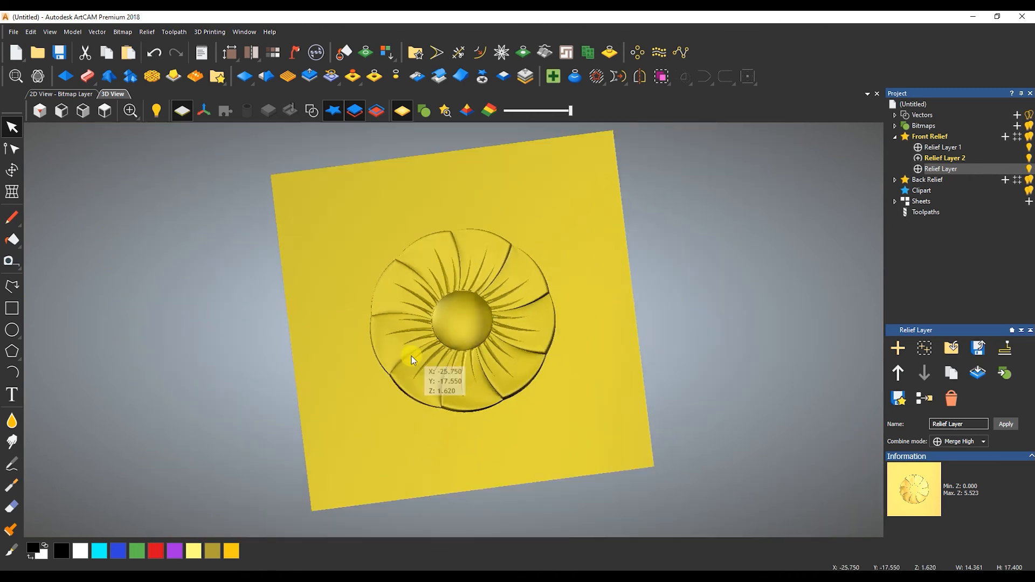